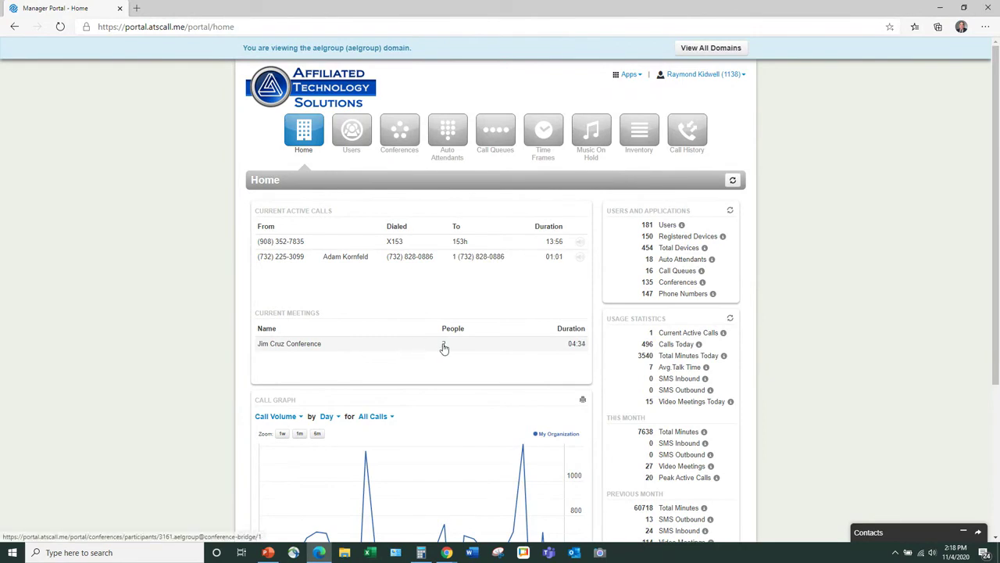
# - Check the current meeting's participants, close the list, and read the explanations in the Users and Applications and Usage Statistics summaries
pyautogui.click(444, 346)
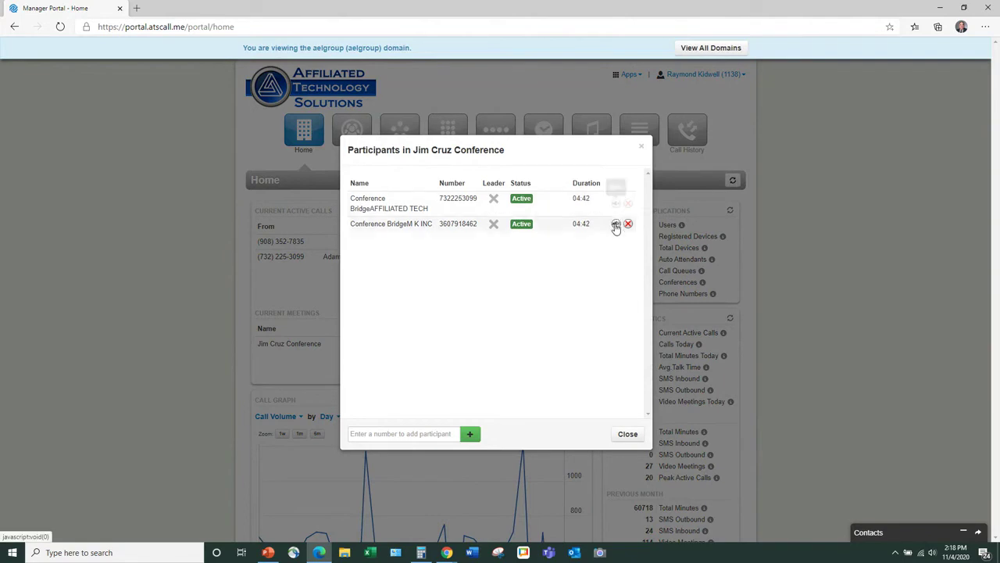
pyautogui.click(627, 435)
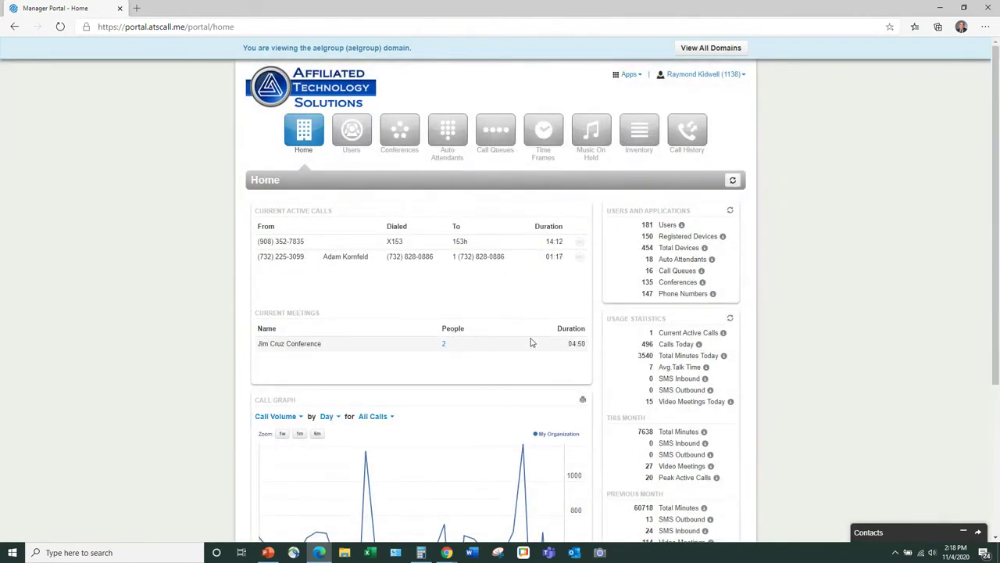
pyautogui.moveTo(679, 225)
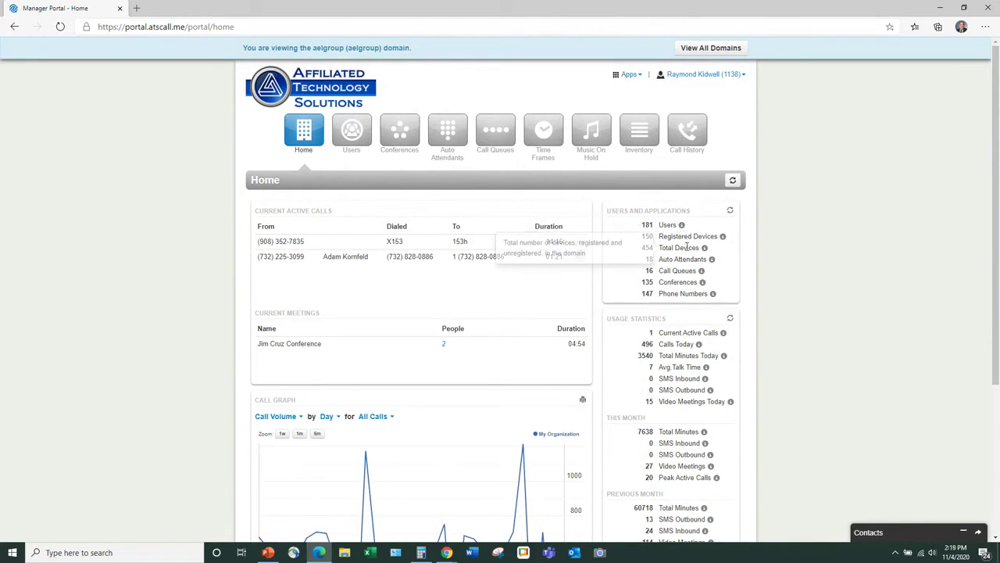
pyautogui.moveTo(712, 261)
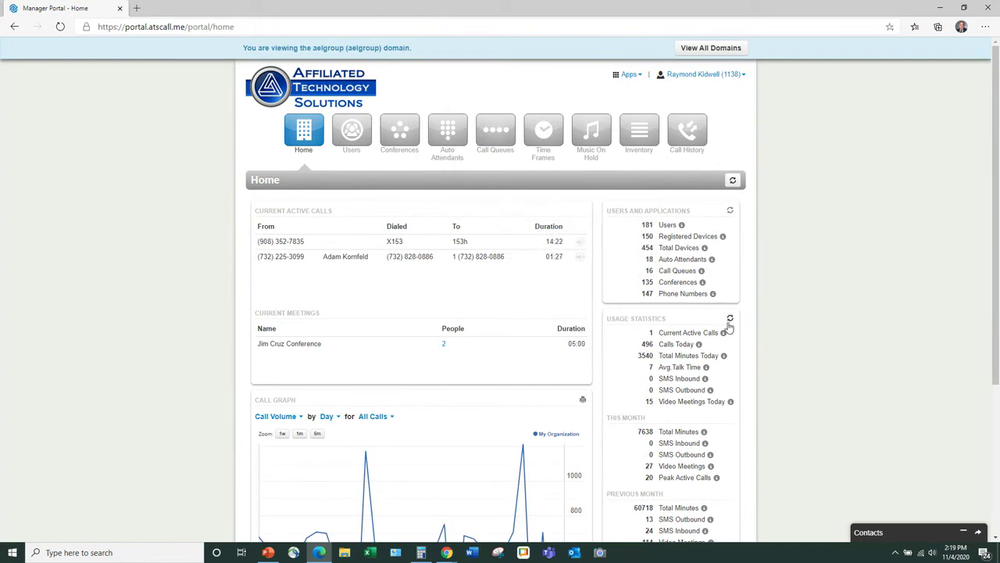
pyautogui.moveTo(724, 336)
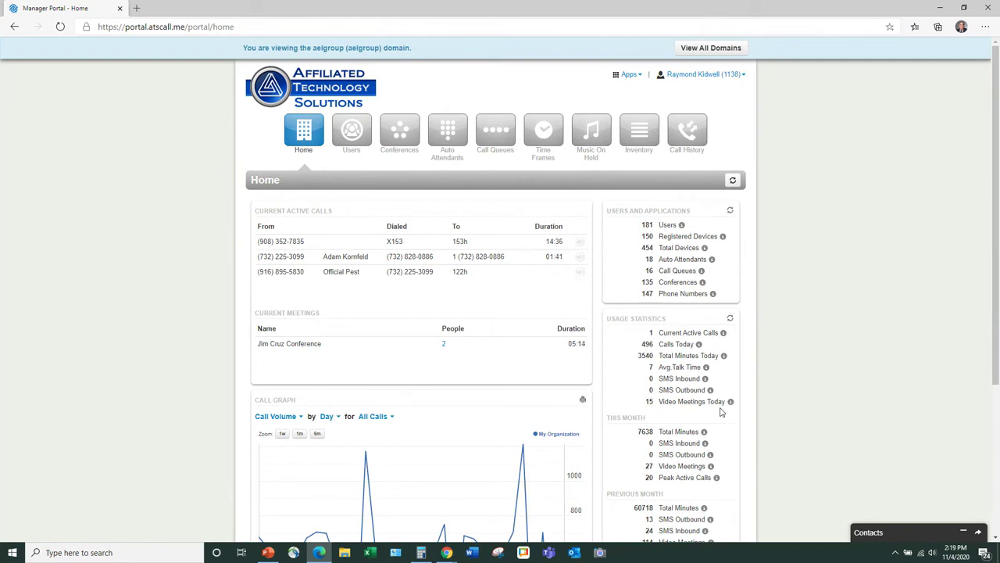
# - Look through the call graph's metric, interval and call type options, and zoom the graph to one week, slightly trimming its start
pyautogui.scroll(-1, 721, 412)
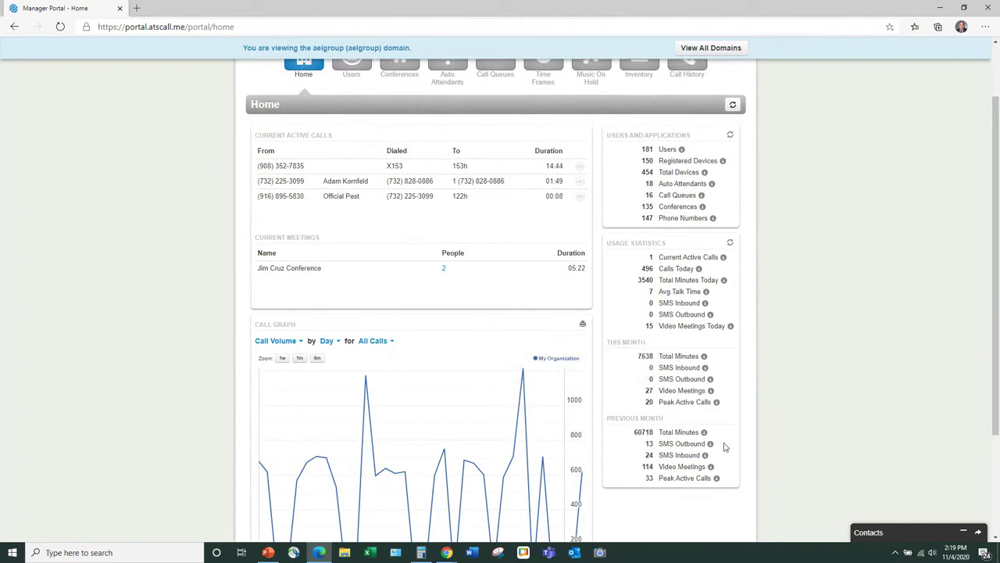
pyautogui.scroll(-2, 723, 446)
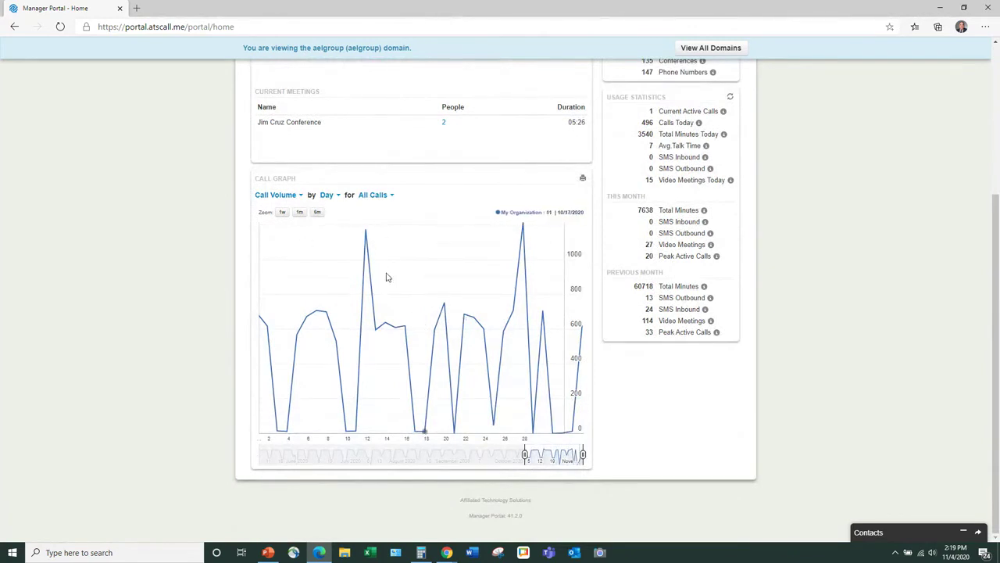
pyautogui.click(299, 196)
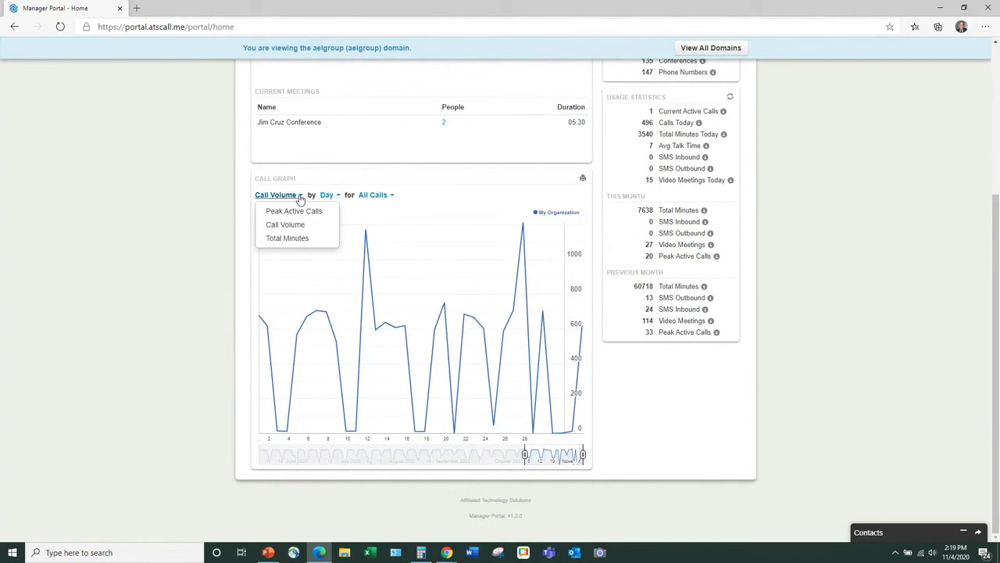
pyautogui.click(334, 200)
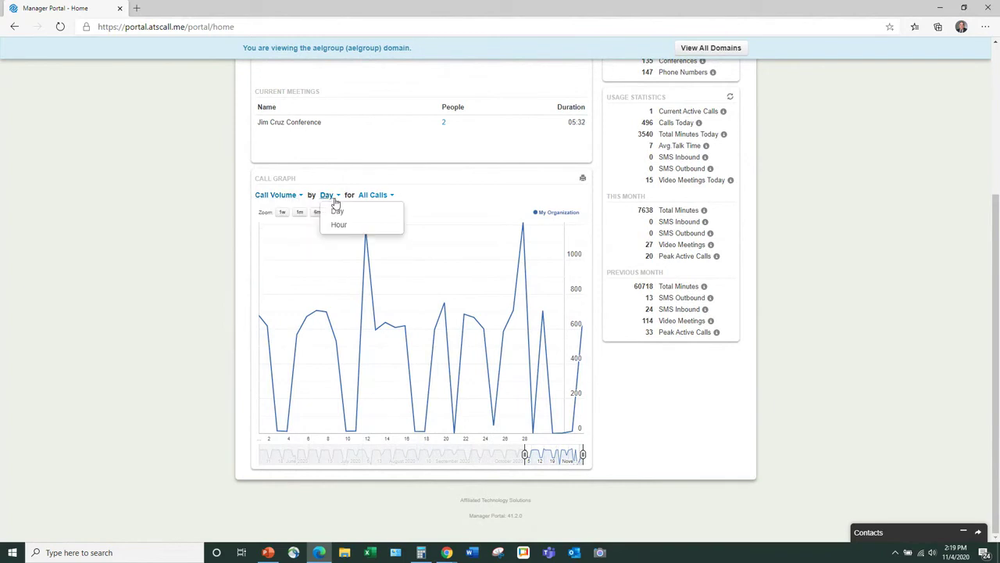
pyautogui.click(390, 198)
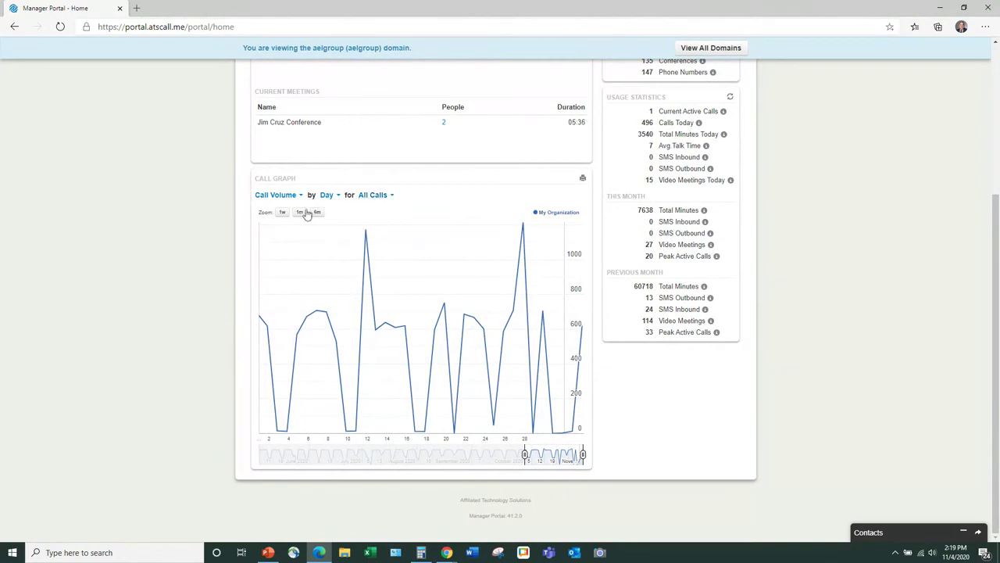
pyautogui.click(282, 212)
pyautogui.click(300, 213)
pyautogui.click(282, 213)
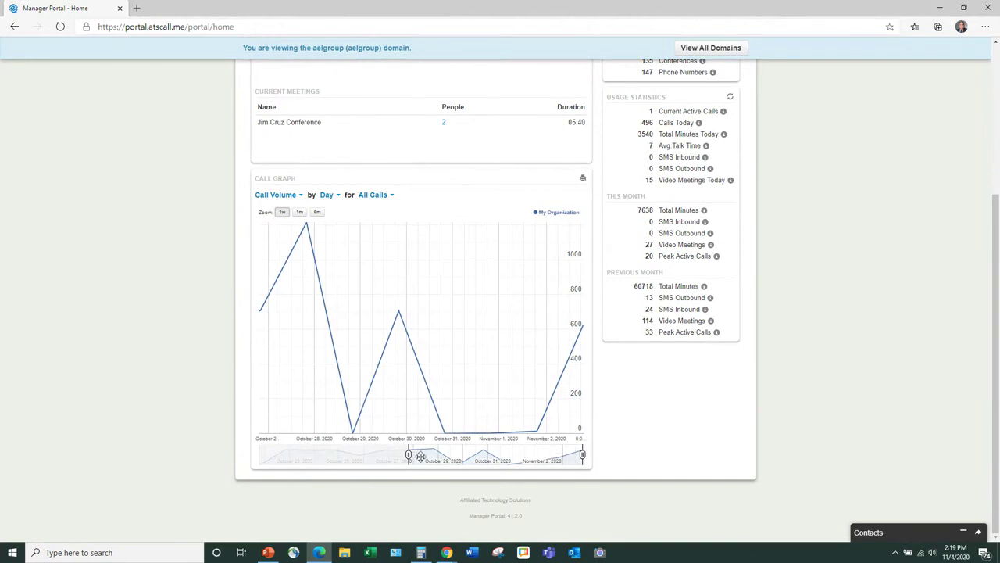
pyautogui.moveTo(409, 455)
pyautogui.mouseDown()
pyautogui.moveTo(508, 458)
pyautogui.moveTo(413, 460)
pyautogui.mouseUp()
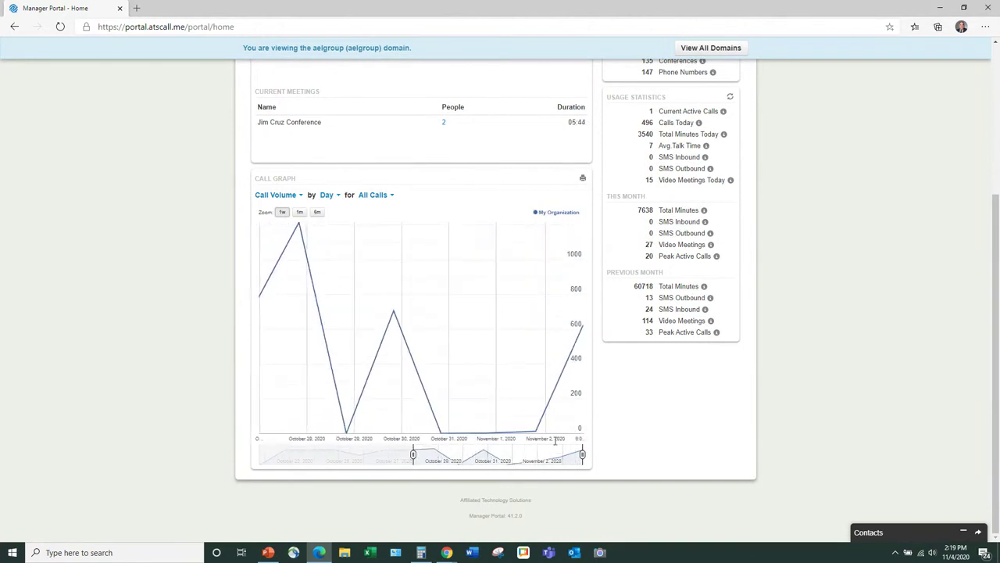
# - Open the Users list and view the profile of the first user, the Site Manager in the AEL department
pyautogui.scroll(2, 555, 441)
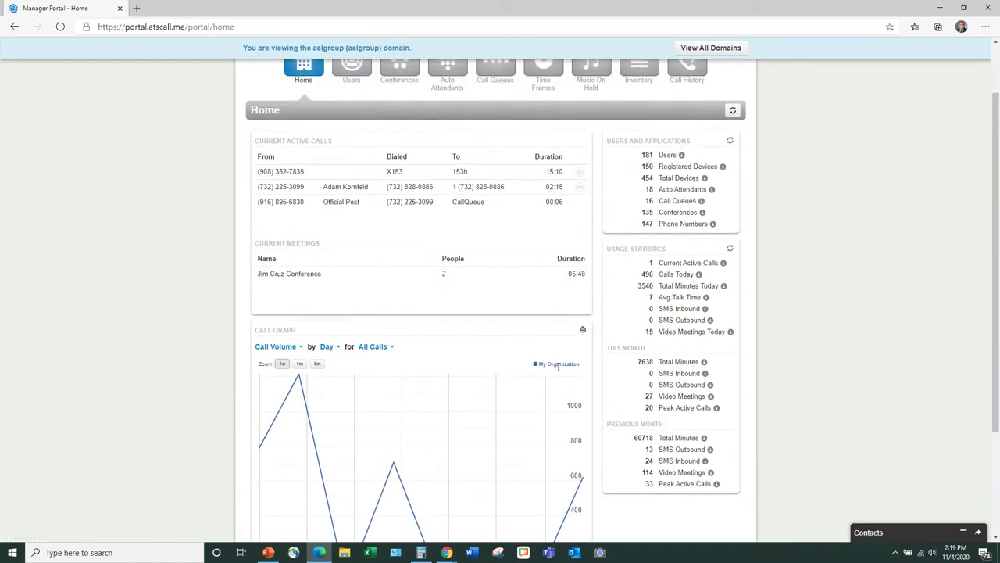
pyautogui.scroll(1, 558, 367)
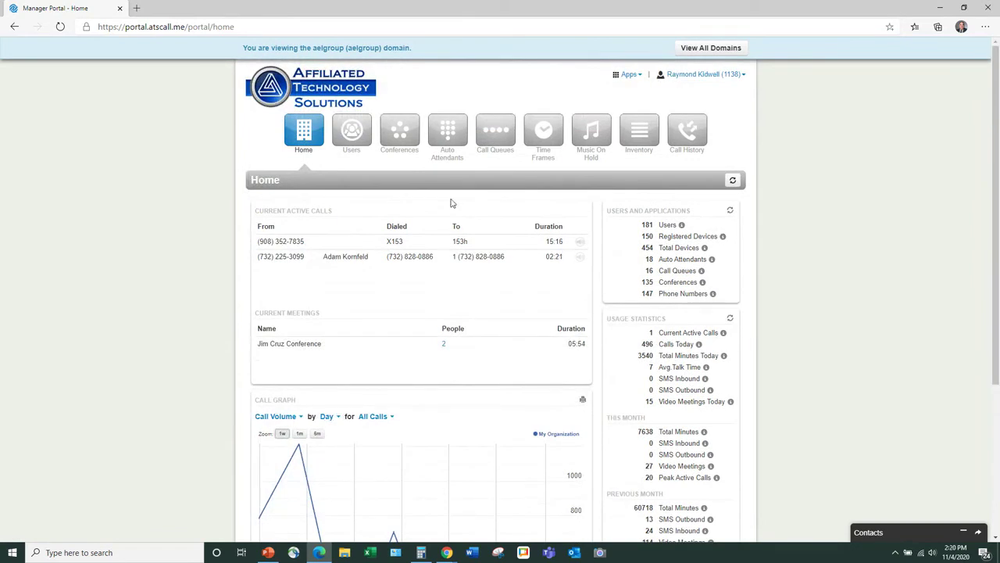
pyautogui.click(348, 137)
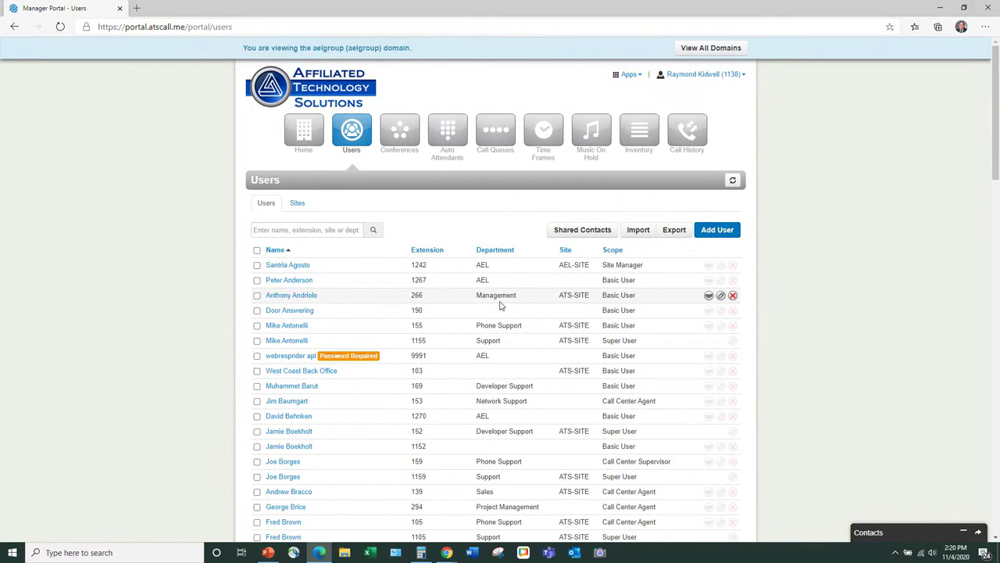
pyautogui.click(298, 269)
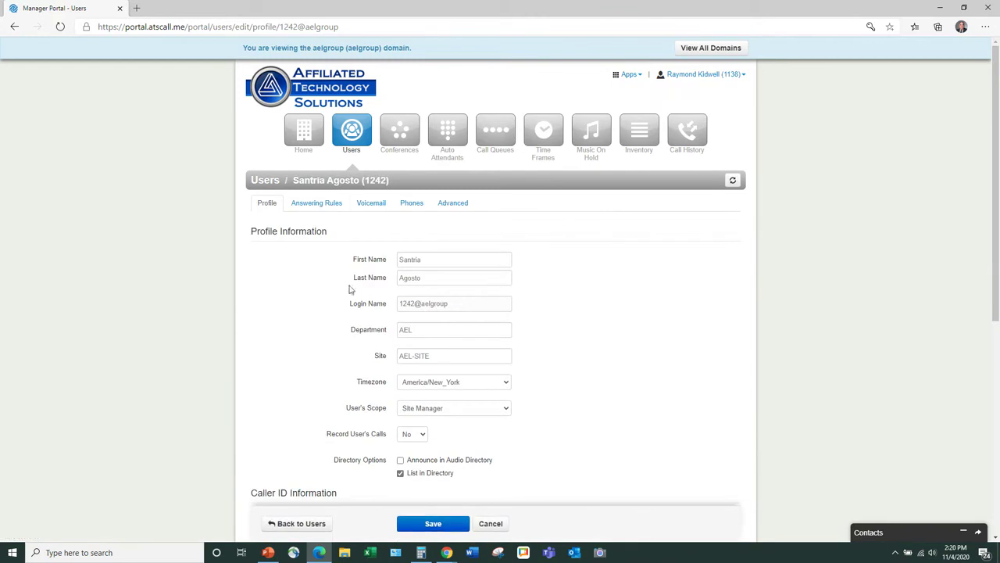
pyautogui.click(309, 525)
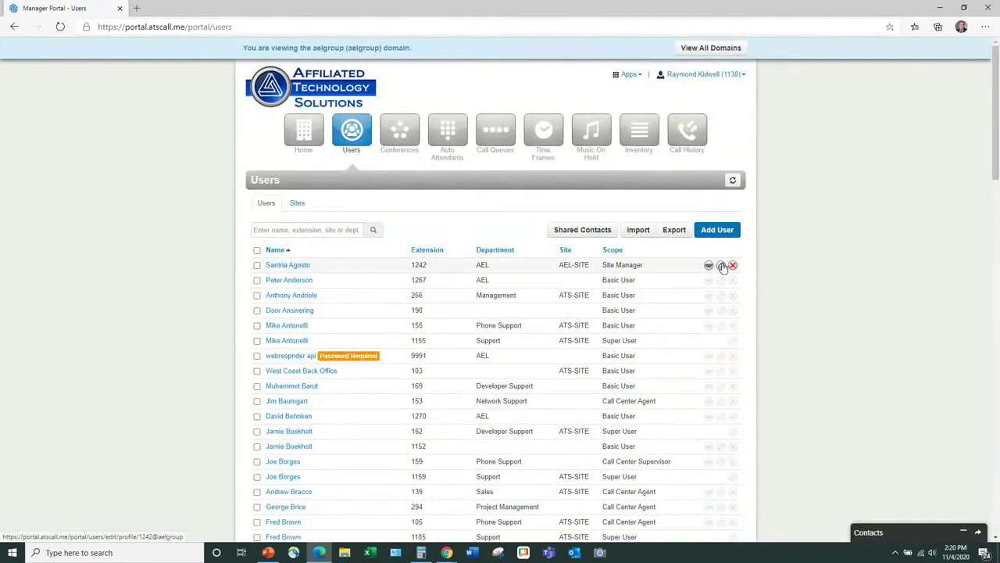
pyautogui.moveTo(721, 266)
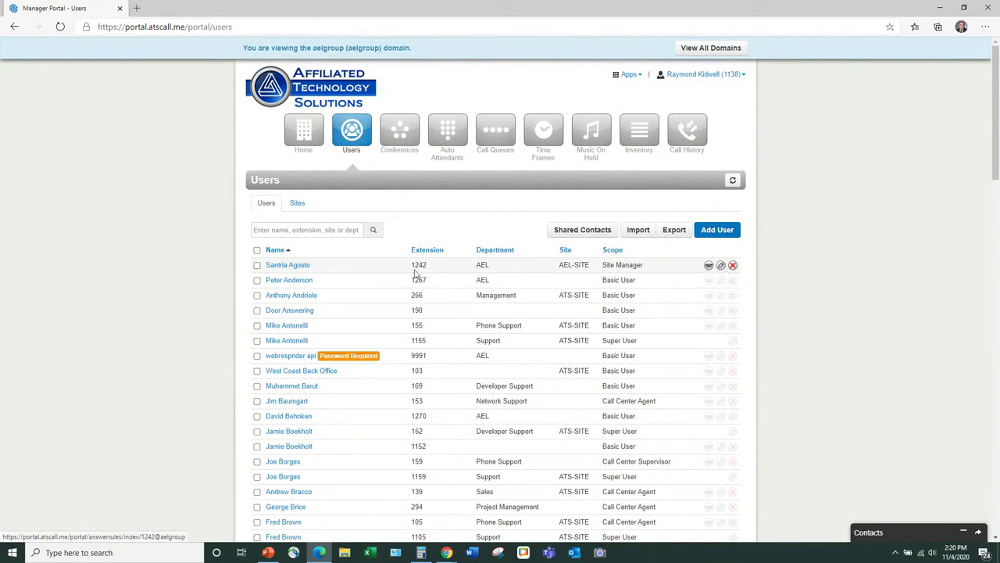
pyautogui.click(288, 266)
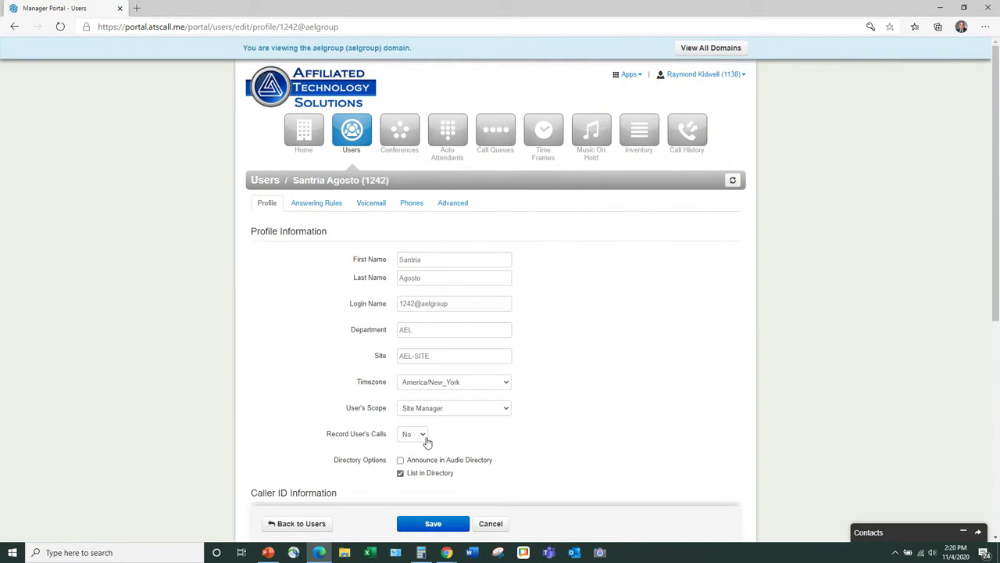
# - Examine the user's answering rules and the settings and time frames offered for a new rule, leaving without adding one
pyautogui.click(334, 207)
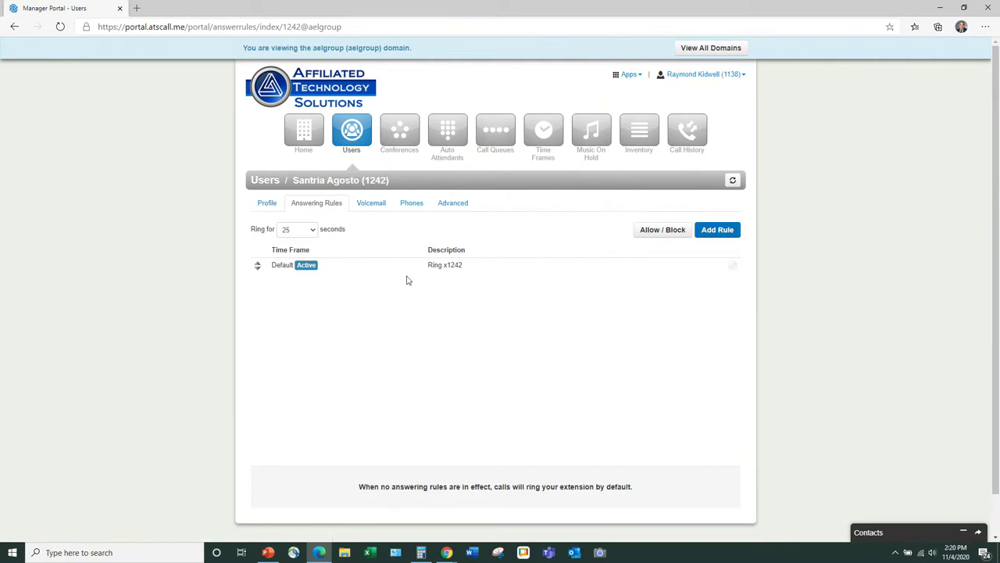
pyautogui.click(716, 230)
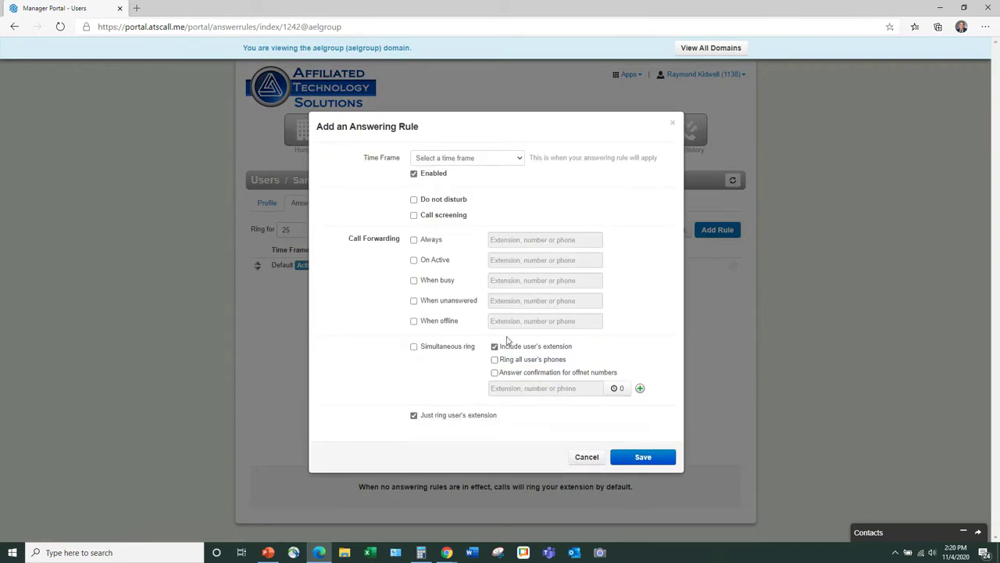
pyautogui.click(511, 161)
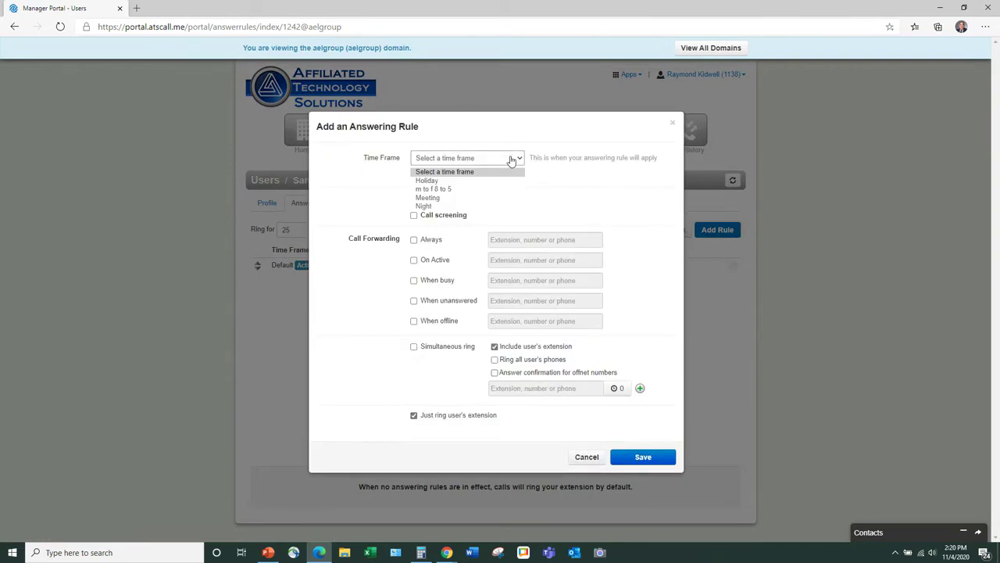
pyautogui.click(566, 130)
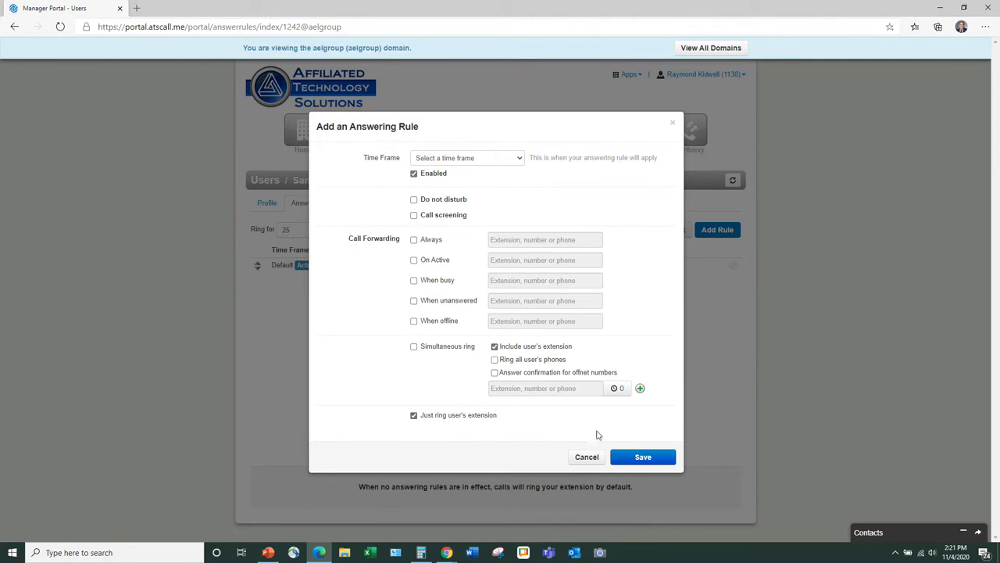
pyautogui.click(584, 456)
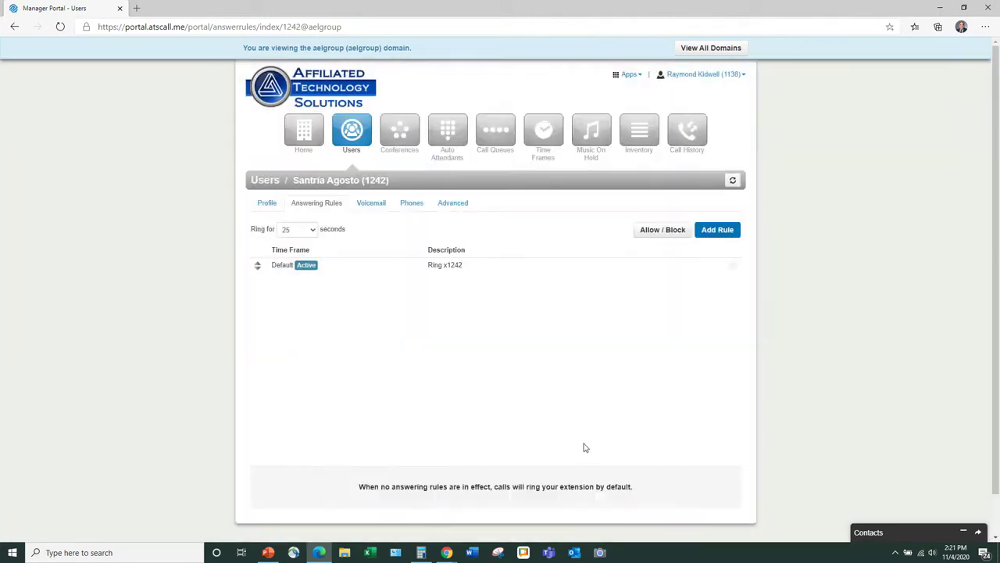
# - Review the user's voicemail, phones, advanced and profile settings, and return to the Users list
pyautogui.click(372, 204)
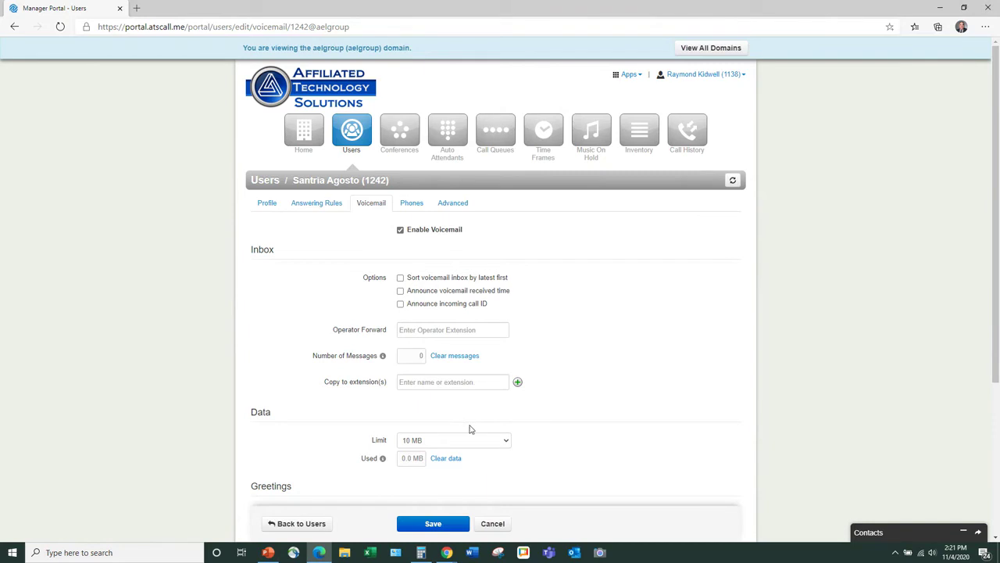
pyautogui.click(412, 203)
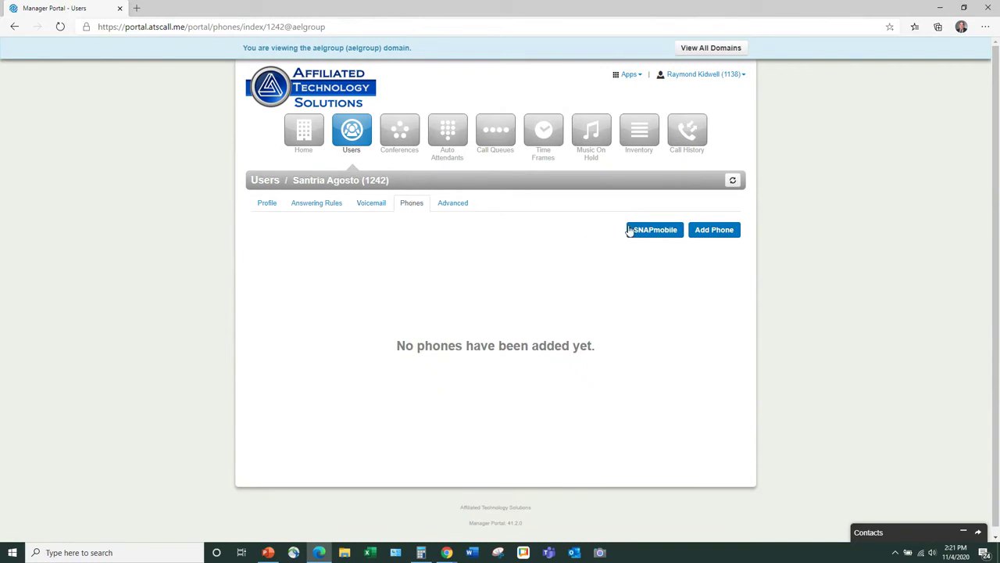
pyautogui.click(457, 204)
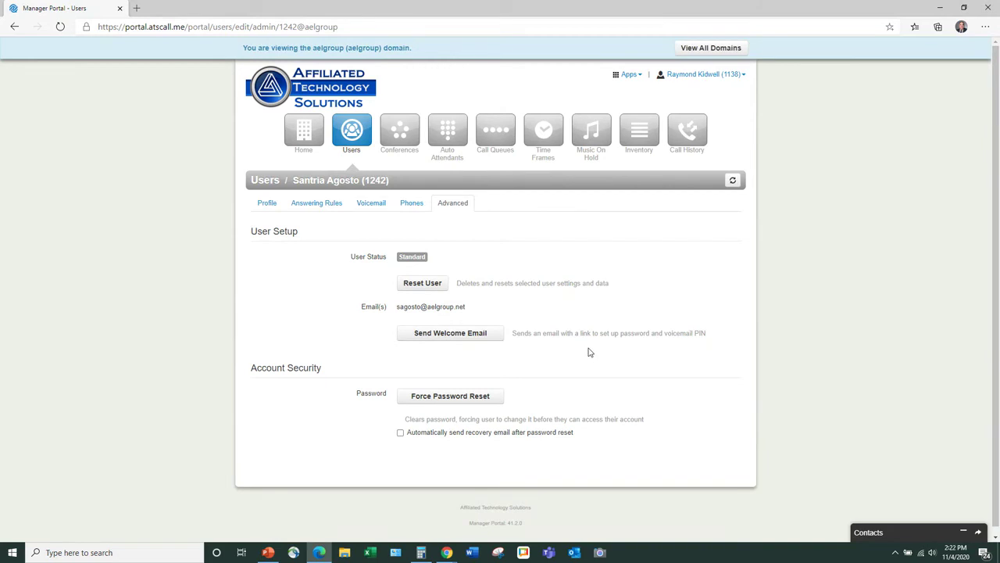
pyautogui.click(273, 204)
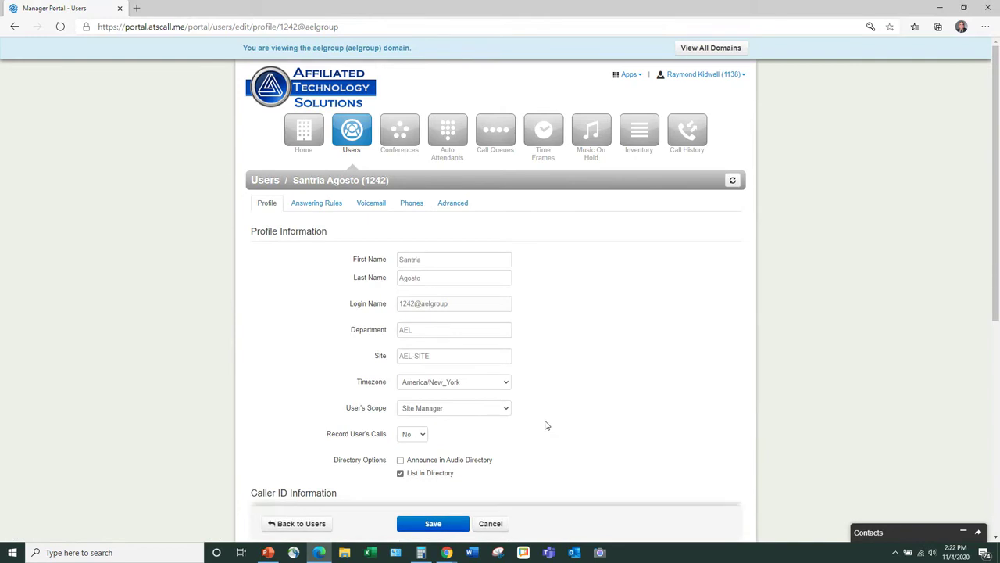
pyautogui.scroll(-1, 438, 469)
pyautogui.click(296, 531)
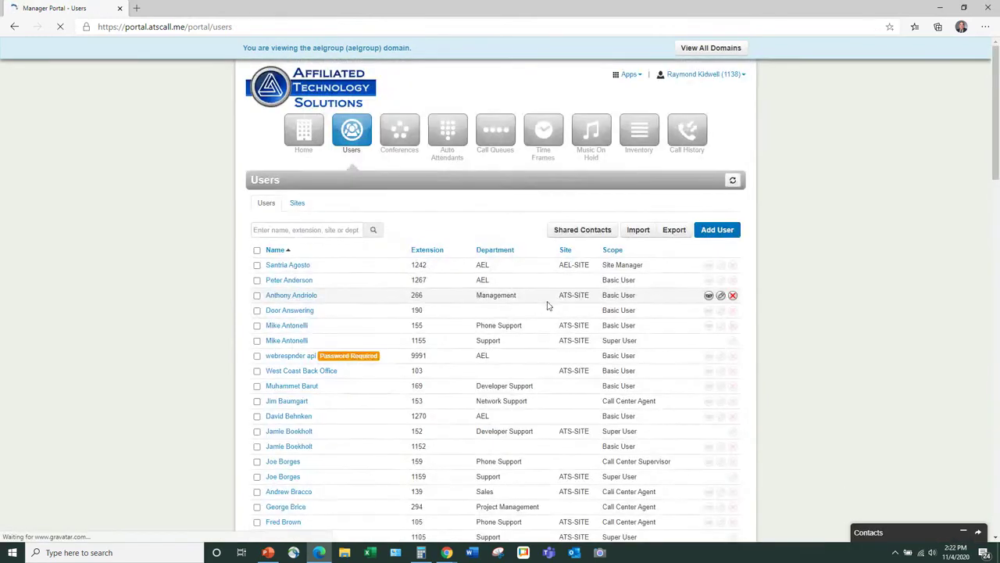
# - Search the Users list by first name and open the profile of the matching Customer Service user
pyautogui.click(329, 230)
pyautogui.write('stac')
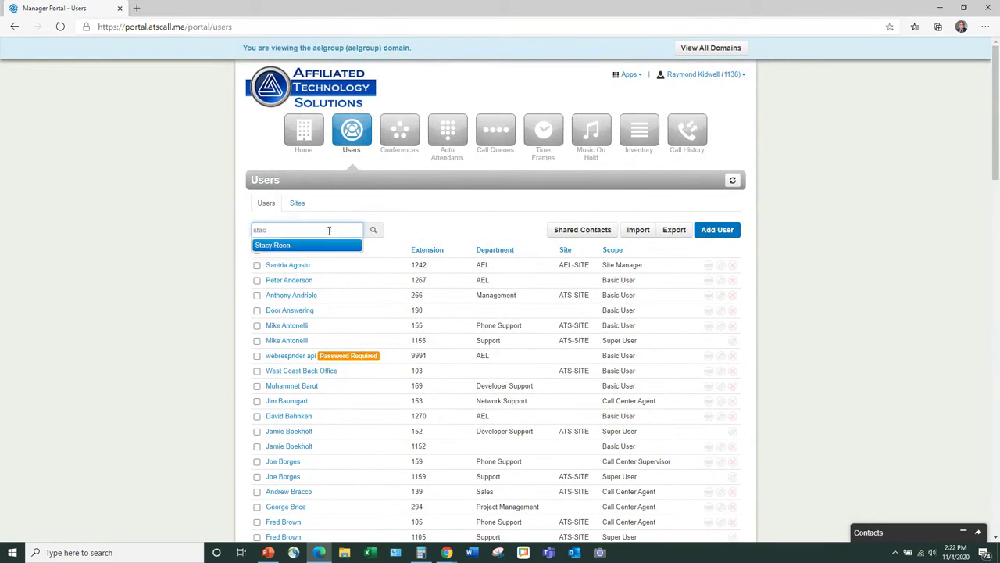
pyautogui.click(278, 246)
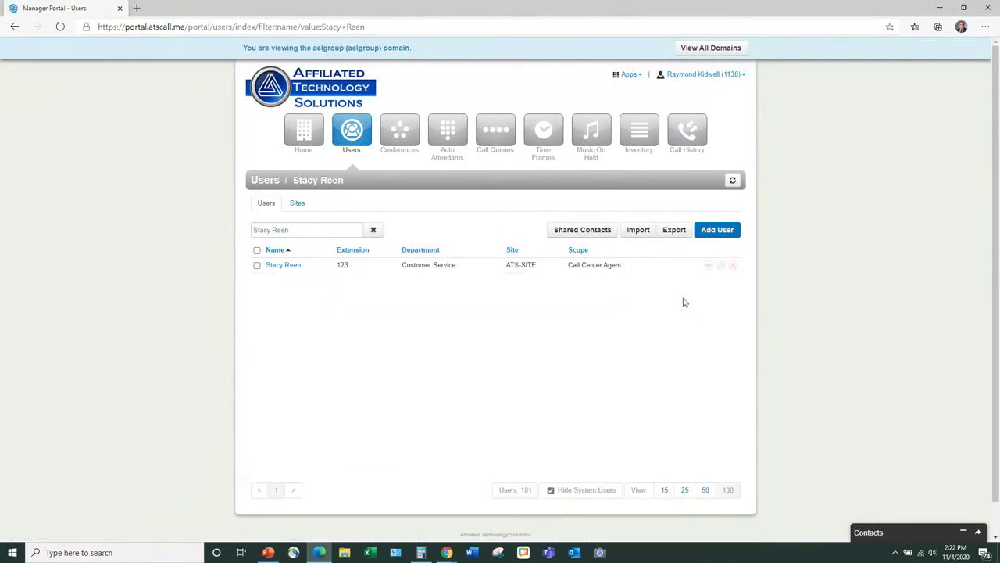
pyautogui.click(289, 269)
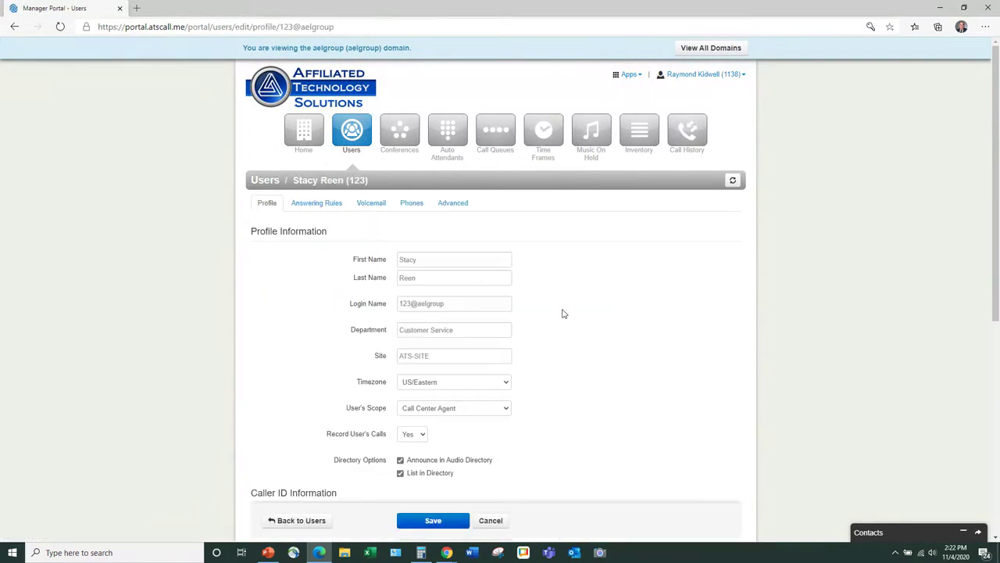
# - Open the SNAPbuilder configuration of the user's Polycom VVX 401 phone and examine its button assignments
pyautogui.click(412, 203)
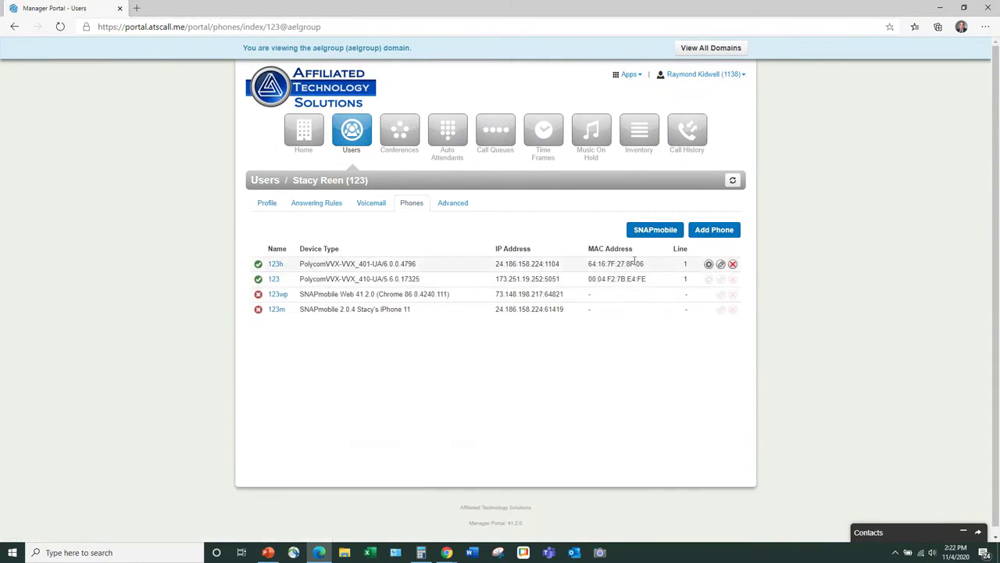
pyautogui.click(709, 265)
pyautogui.click(608, 274)
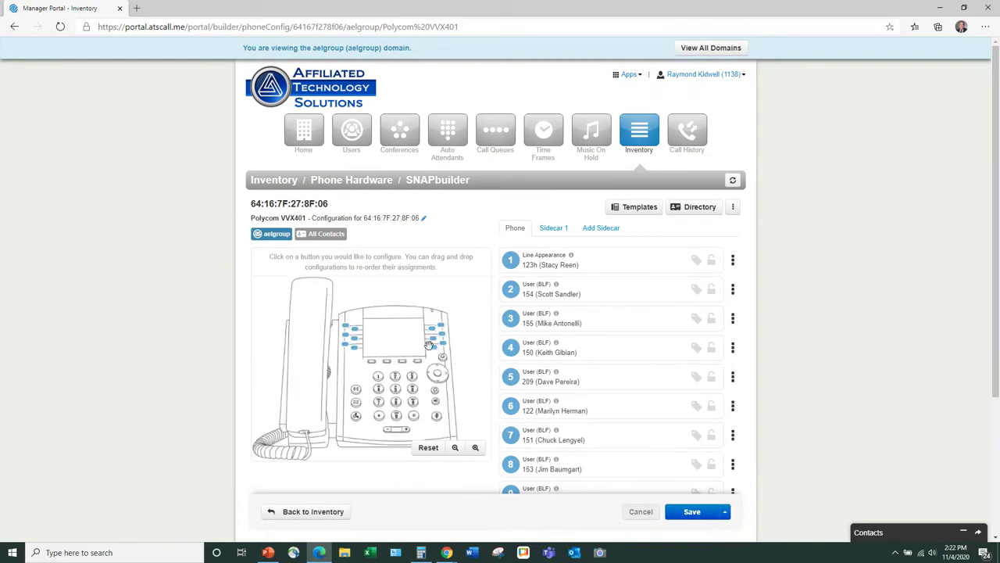
pyautogui.scroll(-1, 461, 358)
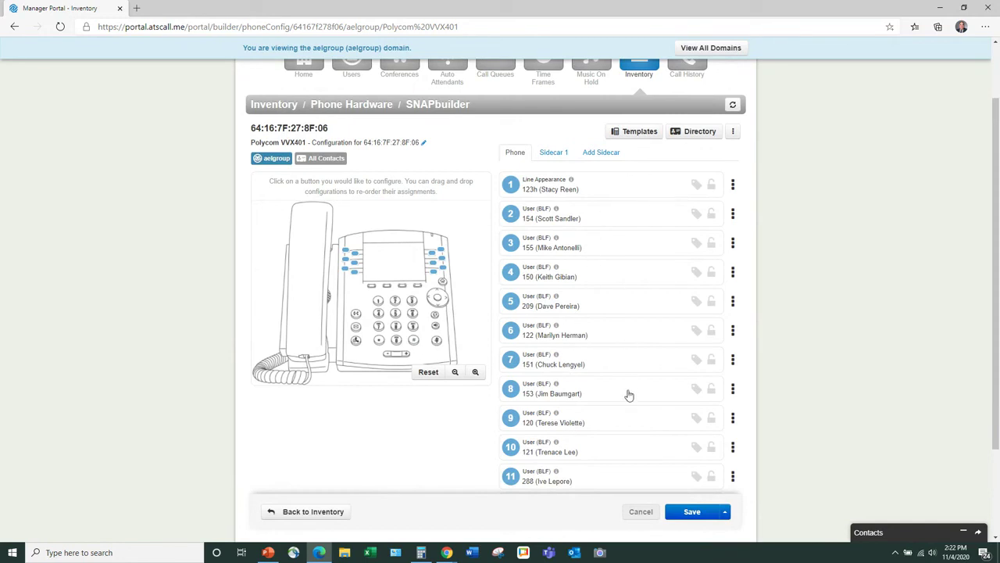
# - Finish reviewing the phone's button assignments, leave its SNAPbuilder configuration and view the domain's list of conferences
pyautogui.scroll(2, 629, 395)
pyautogui.scroll(-2, 631, 400)
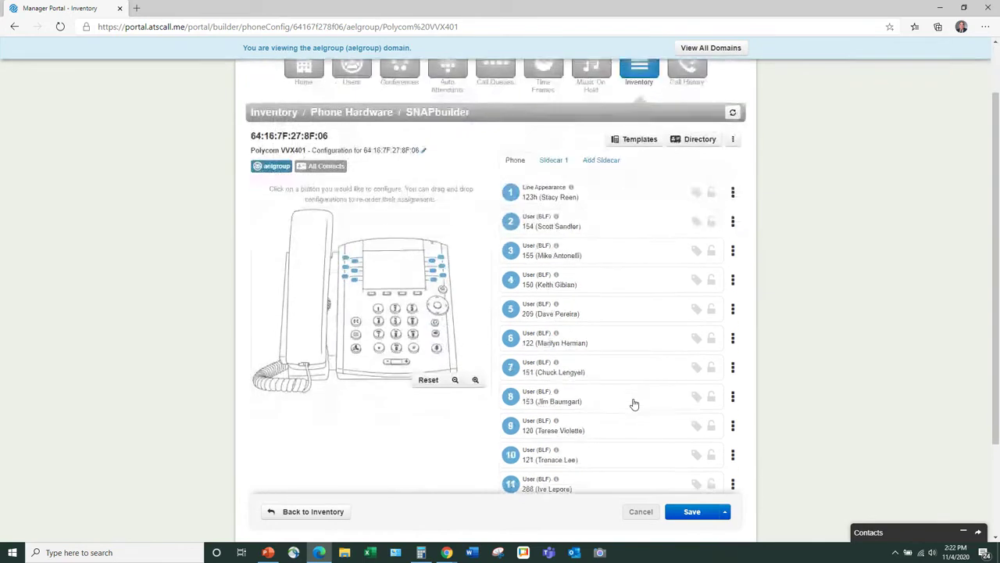
pyautogui.scroll(-2, 633, 403)
pyautogui.click(327, 490)
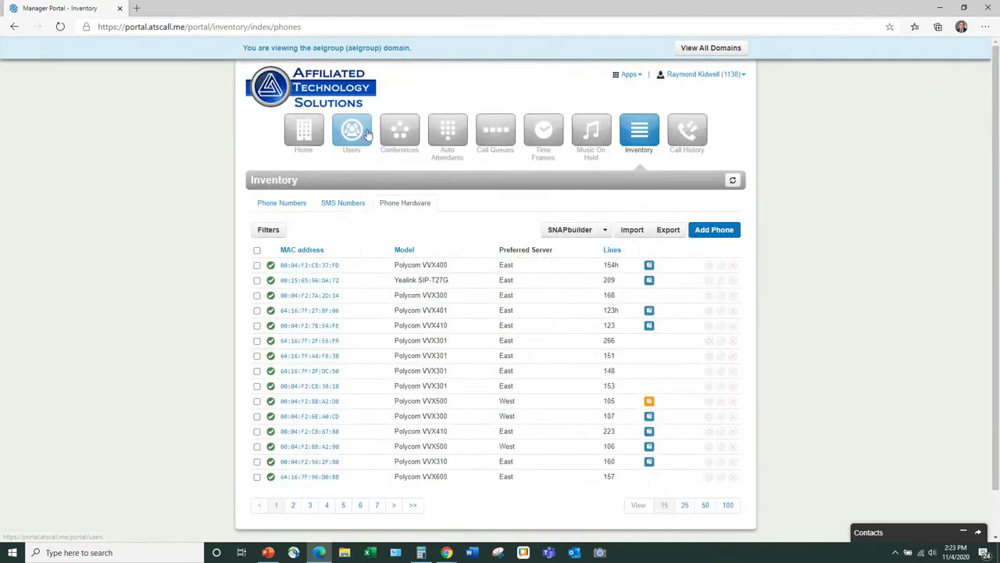
pyautogui.click(399, 133)
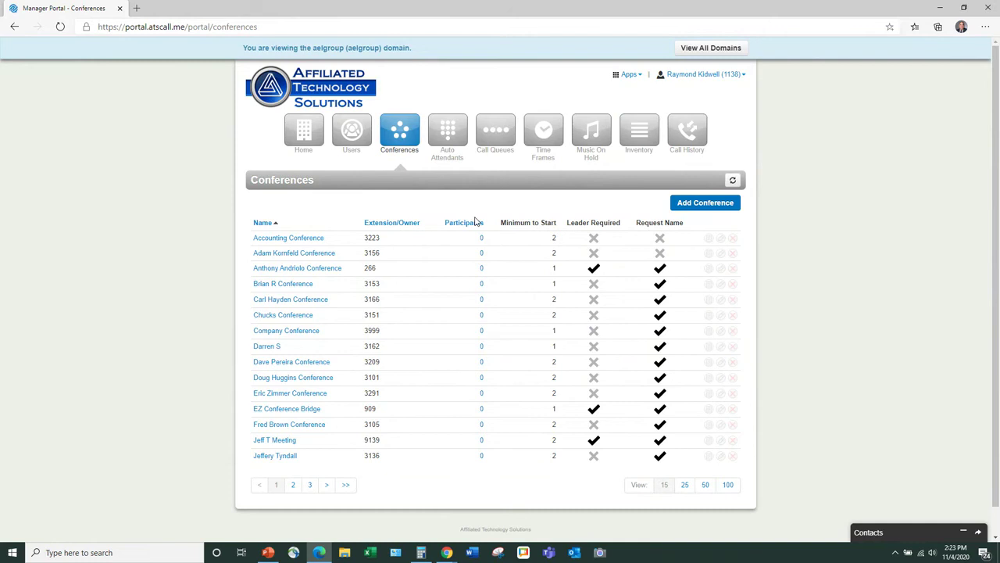
# - Review the auto attendants, checking the form for adding one without creating it, and play then stop the Company Address greeting
pyautogui.click(453, 130)
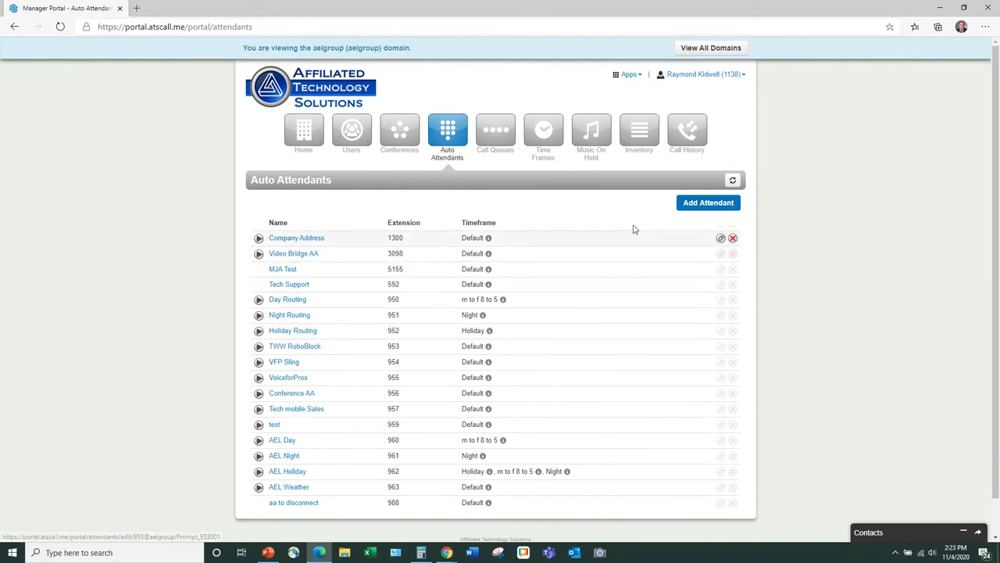
pyautogui.click(703, 204)
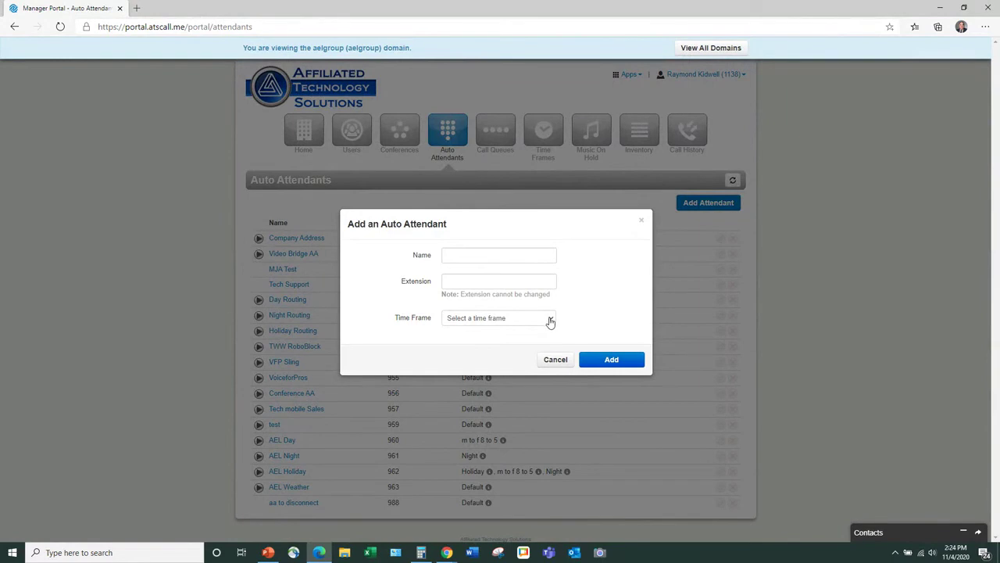
pyautogui.click(556, 359)
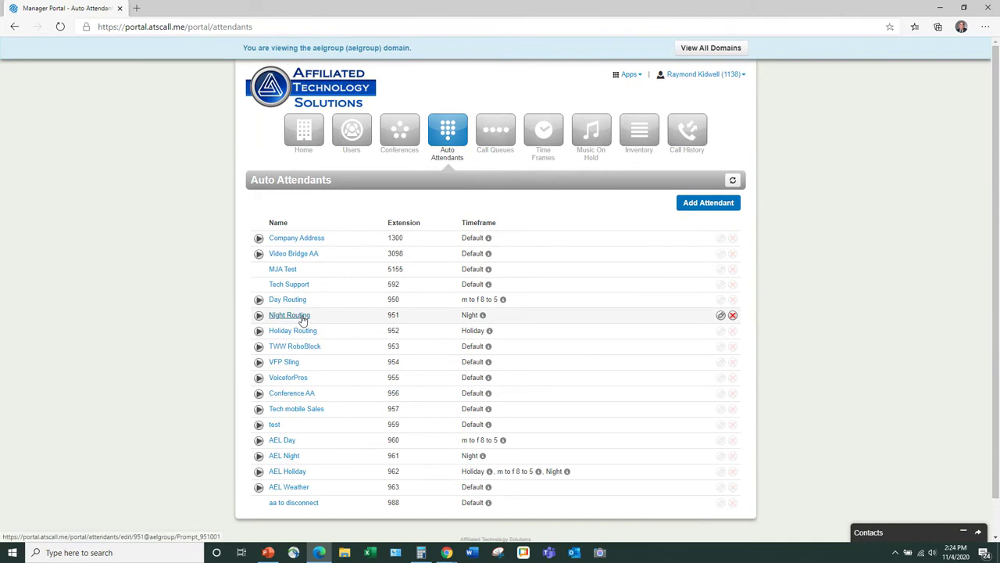
pyautogui.click(258, 238)
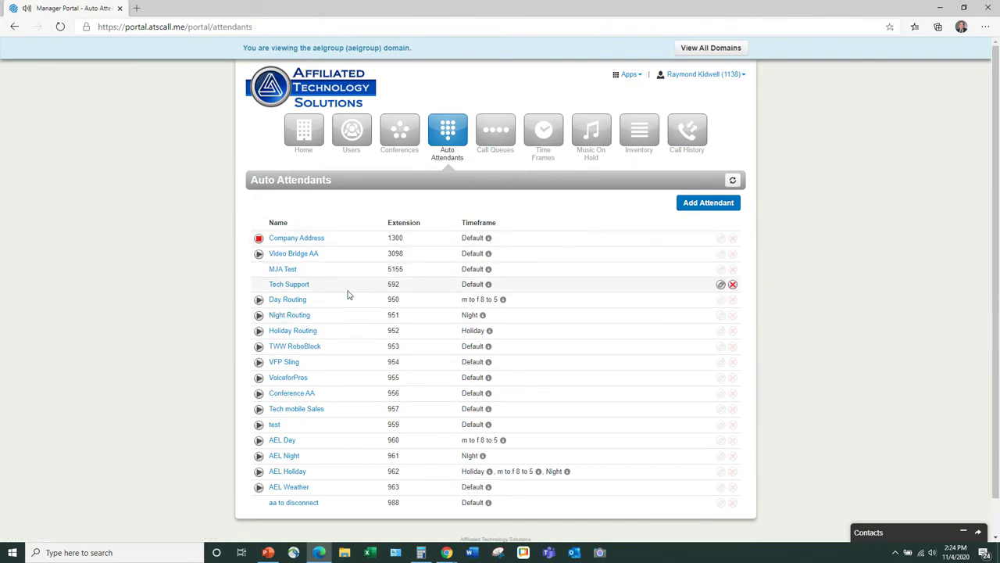
pyautogui.click(259, 238)
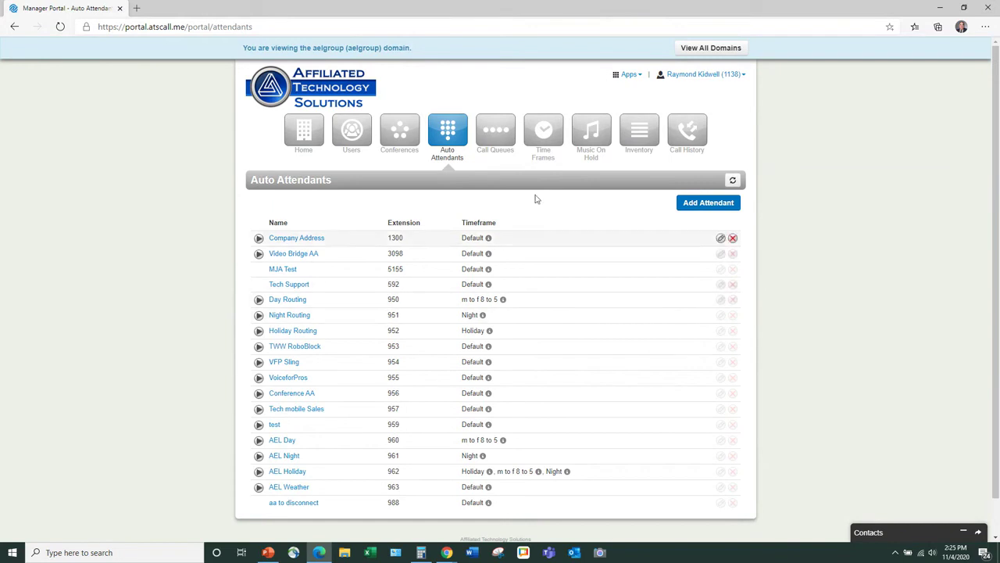
# - Review the basic, pre-queue, in-queue and SMS settings of the Acccounting call queue at extension 1783, leaving without saving
pyautogui.click(495, 129)
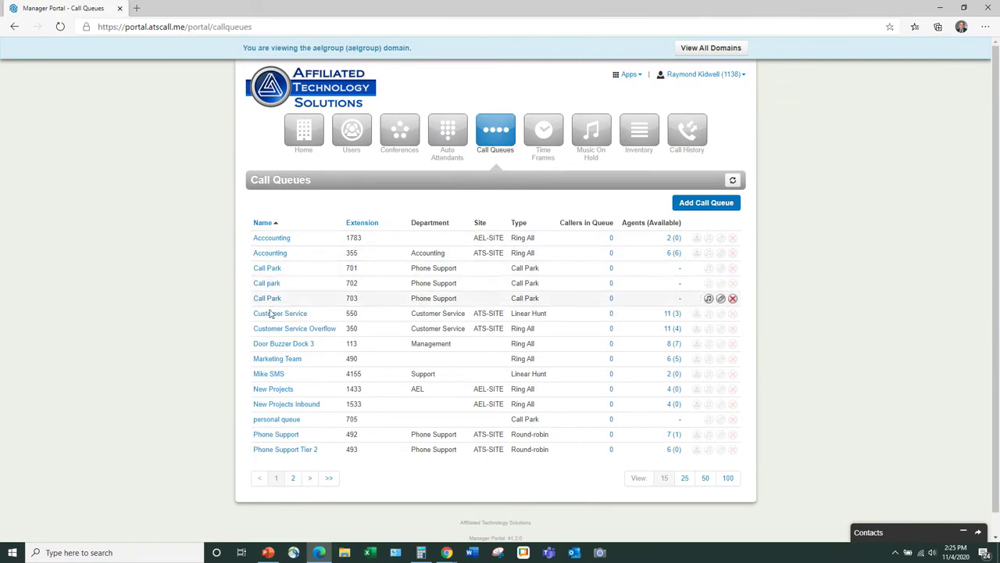
pyautogui.click(278, 239)
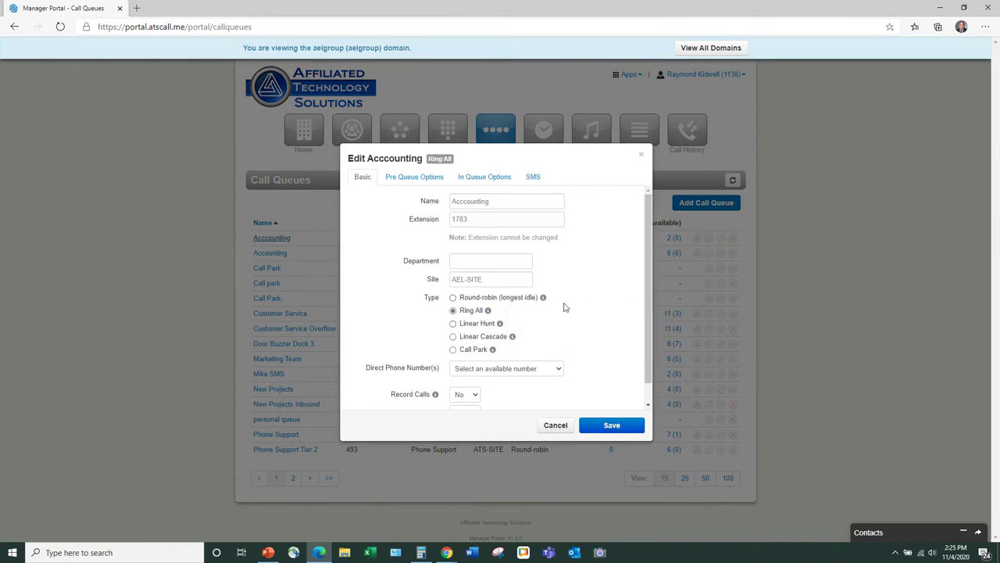
pyautogui.scroll(-1, 587, 384)
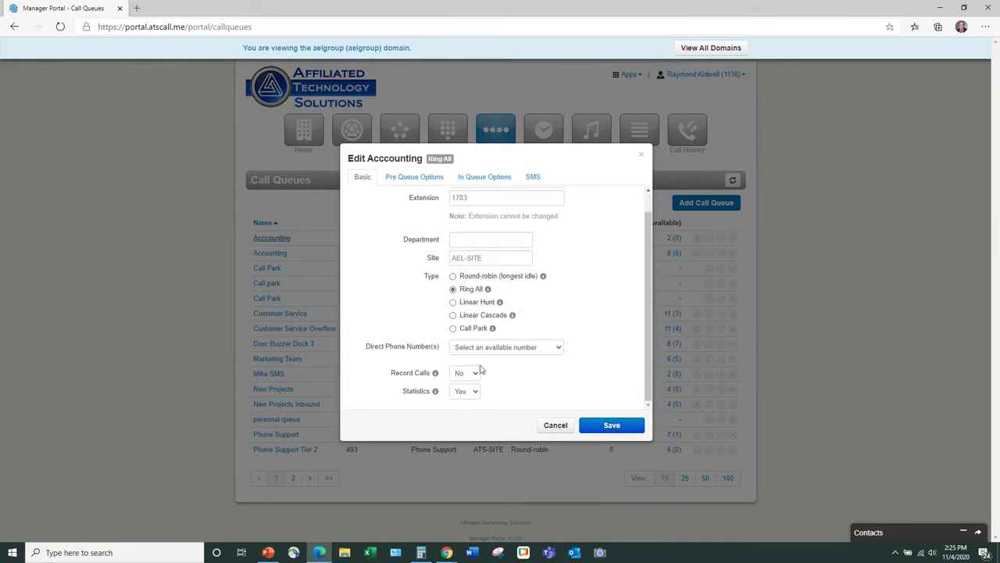
pyautogui.scroll(1, 483, 374)
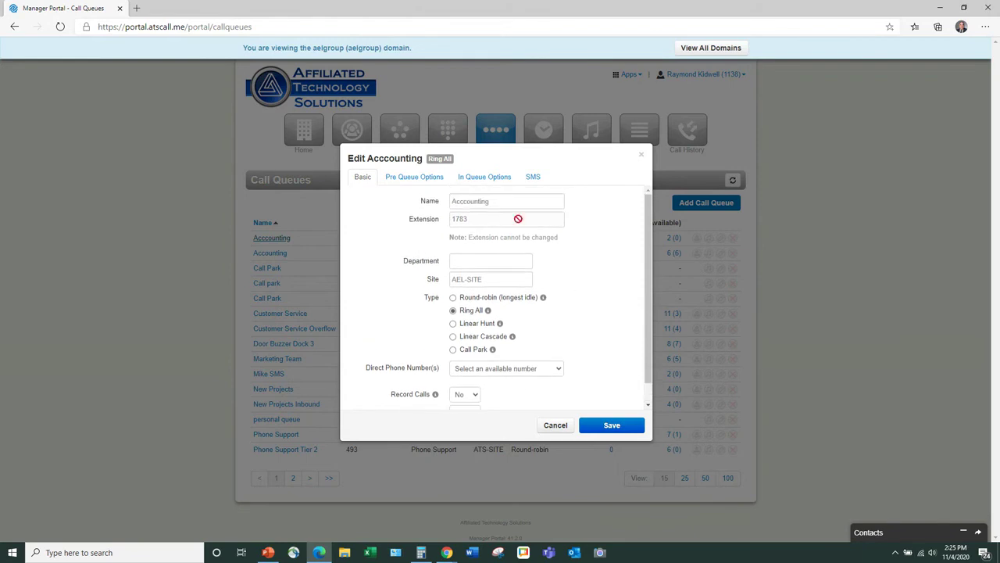
pyautogui.click(415, 177)
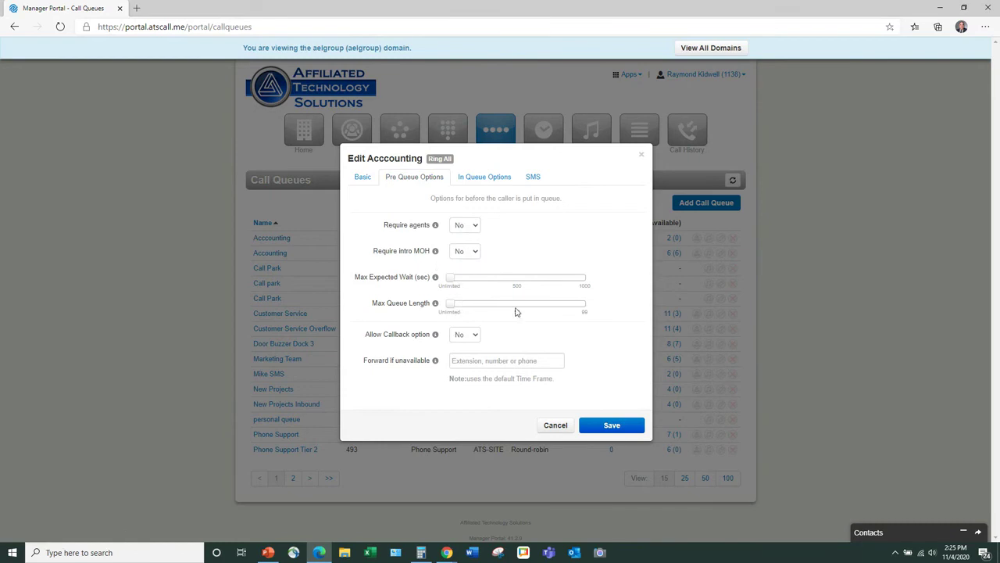
pyautogui.click(485, 179)
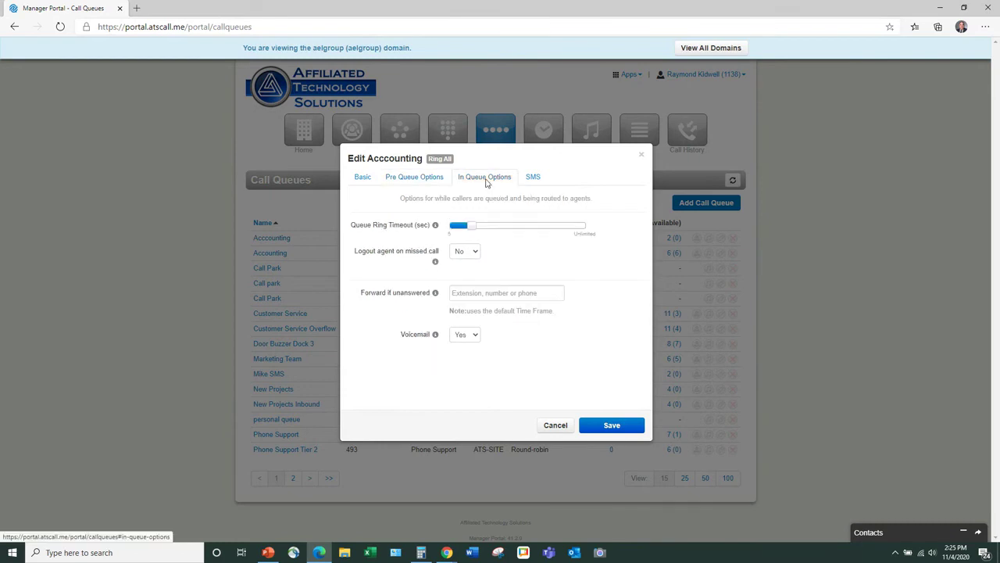
pyautogui.moveTo(427, 232)
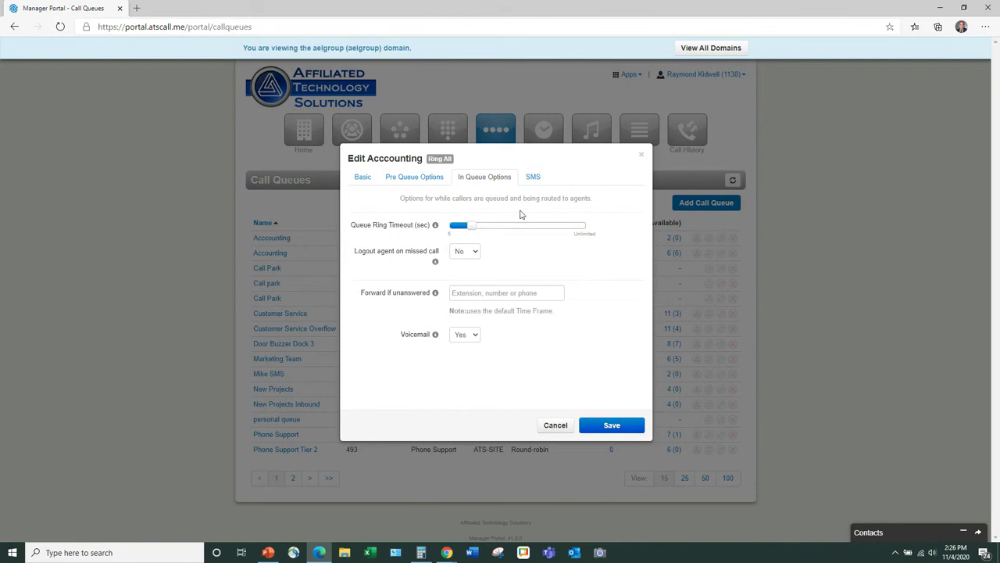
pyautogui.click(533, 179)
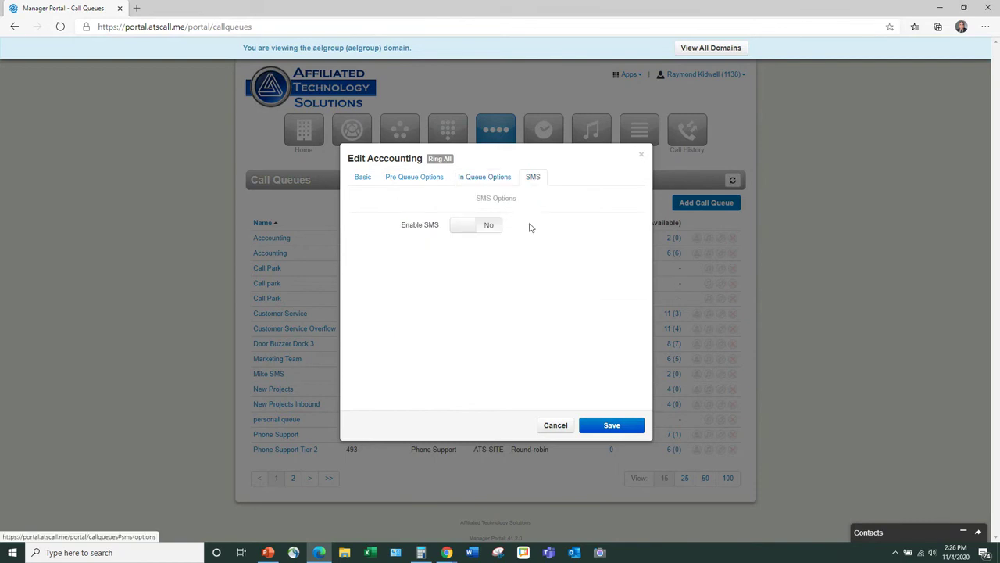
pyautogui.click(554, 425)
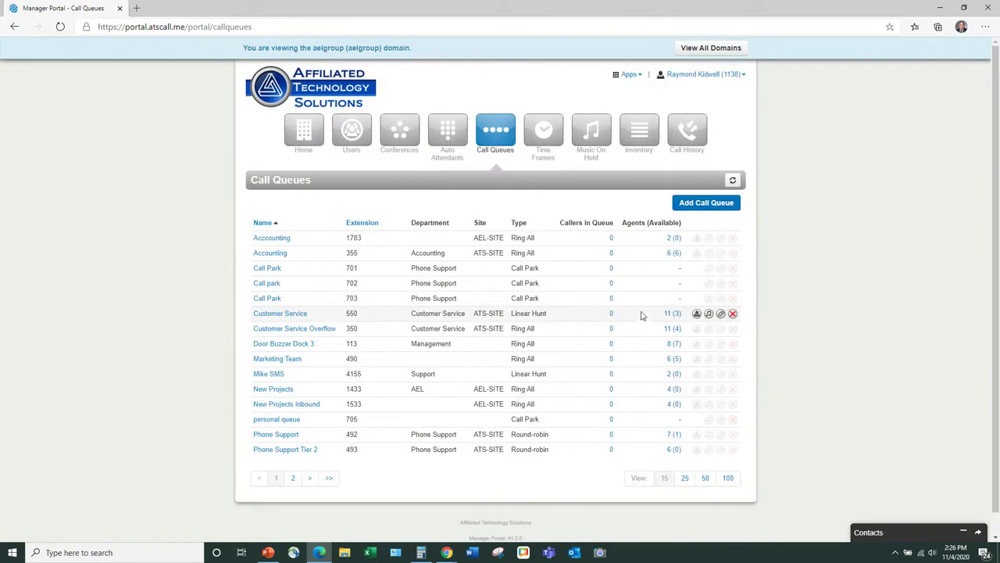
# - Examine the agent settings of the Accounting queue at extension 355, trying 2 simultaneous calls for agent phone 125 without saving
pyautogui.click(670, 253)
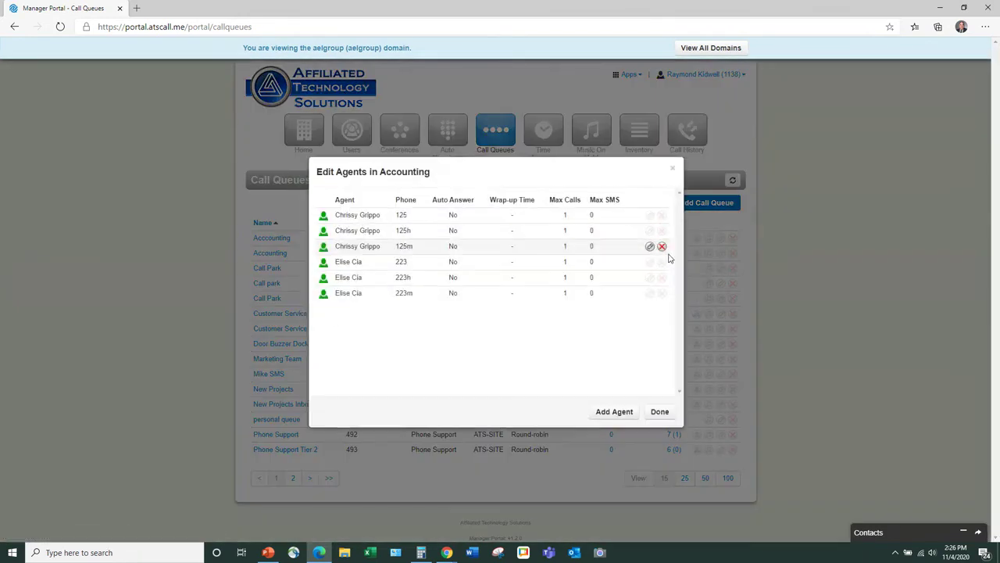
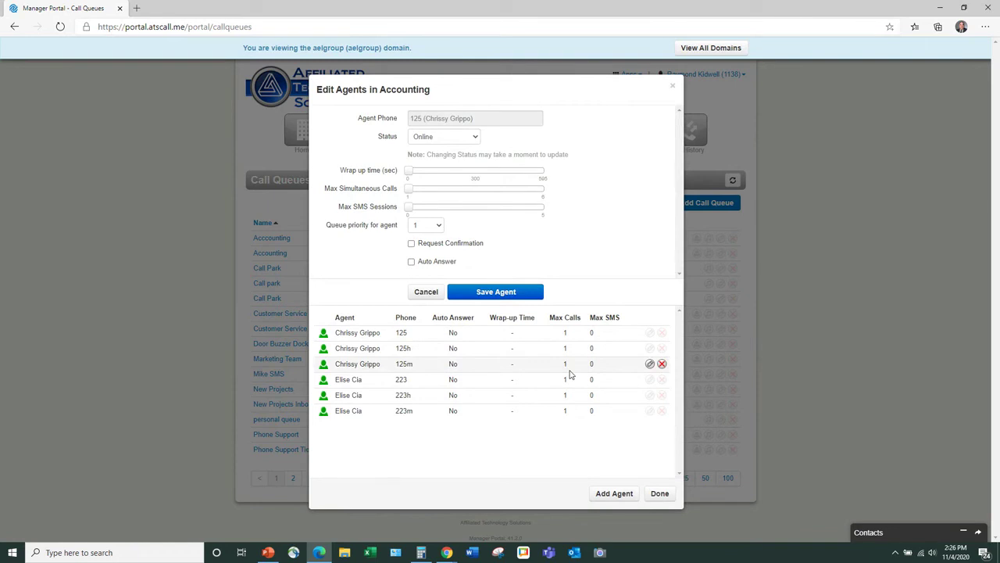
pyautogui.moveTo(413, 172)
pyautogui.moveTo(412, 172); pyautogui.dragTo(451, 198)
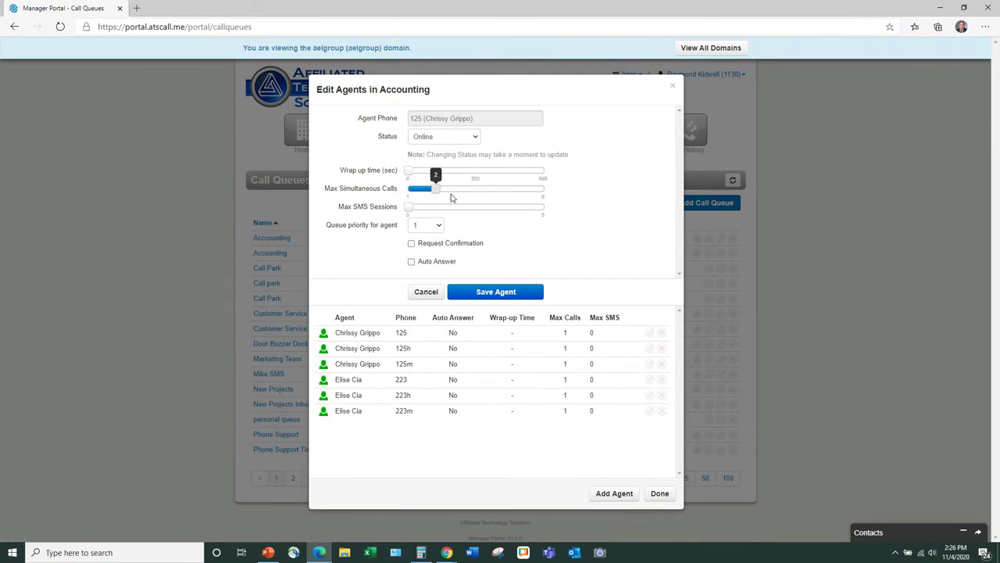
pyautogui.moveTo(438, 192); pyautogui.dragTo(410, 191)
pyautogui.click(659, 494)
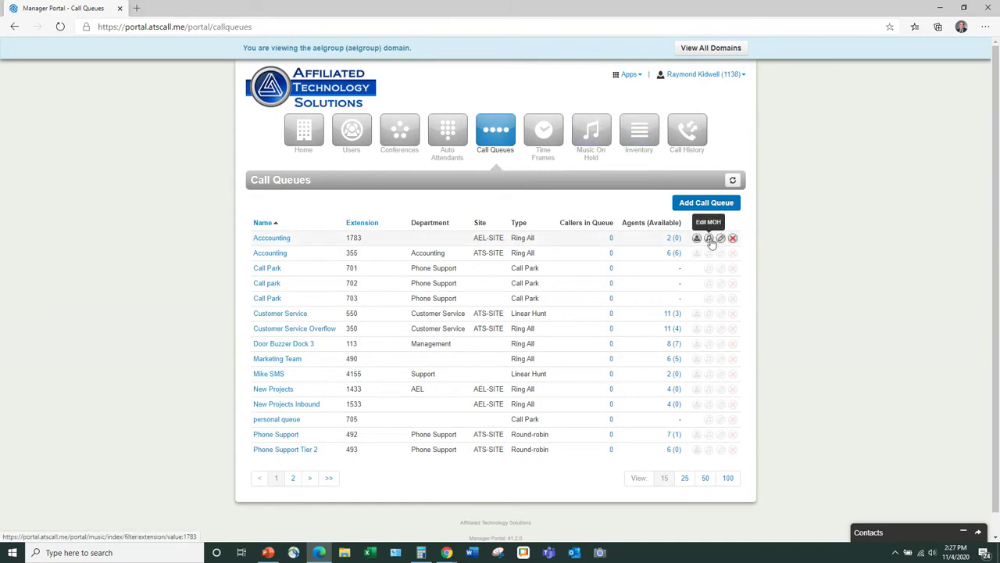
# - View the domain's time frames and inspect the specific dates of the Holiday time frame without changing them
pyautogui.click(541, 132)
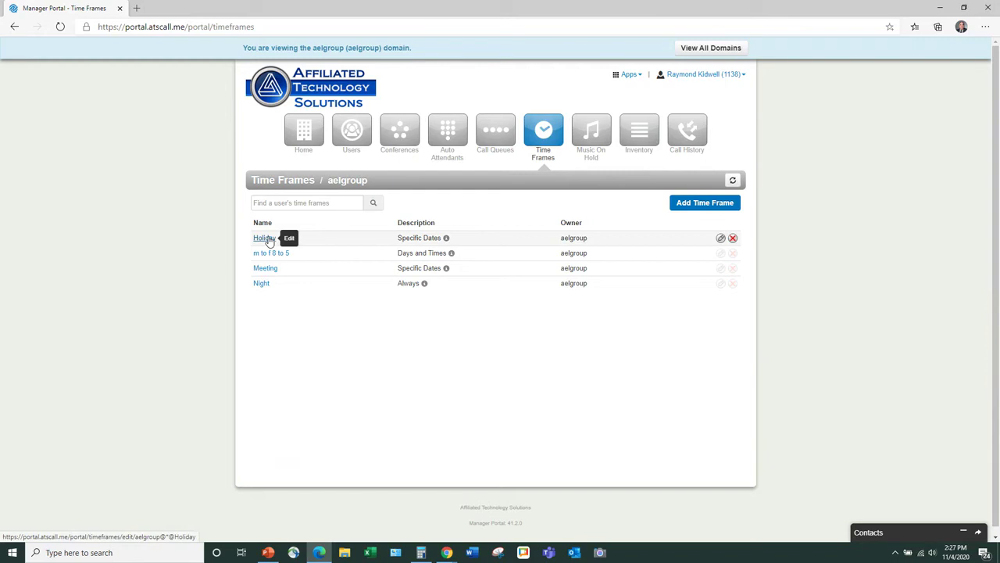
pyautogui.click(721, 238)
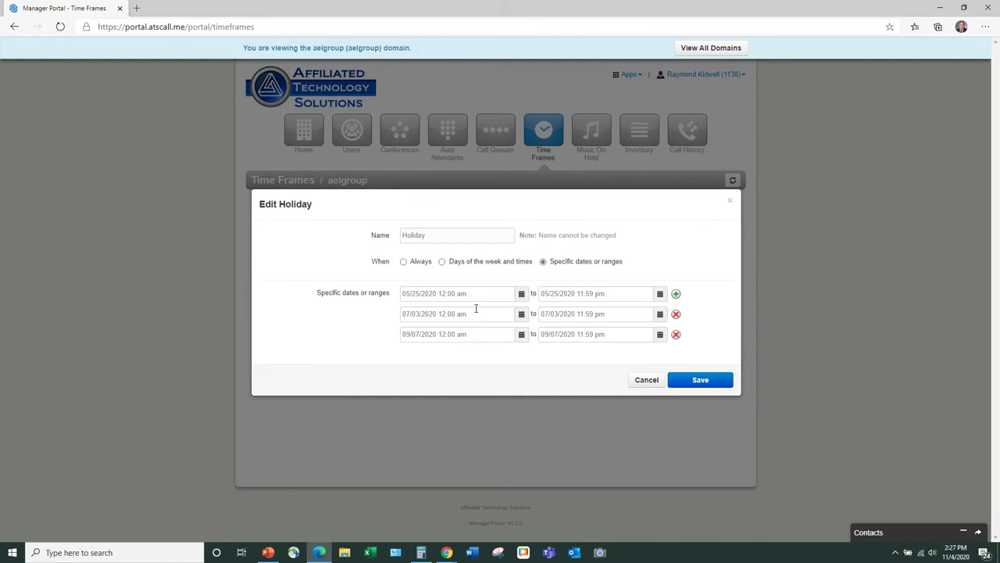
pyautogui.click(648, 379)
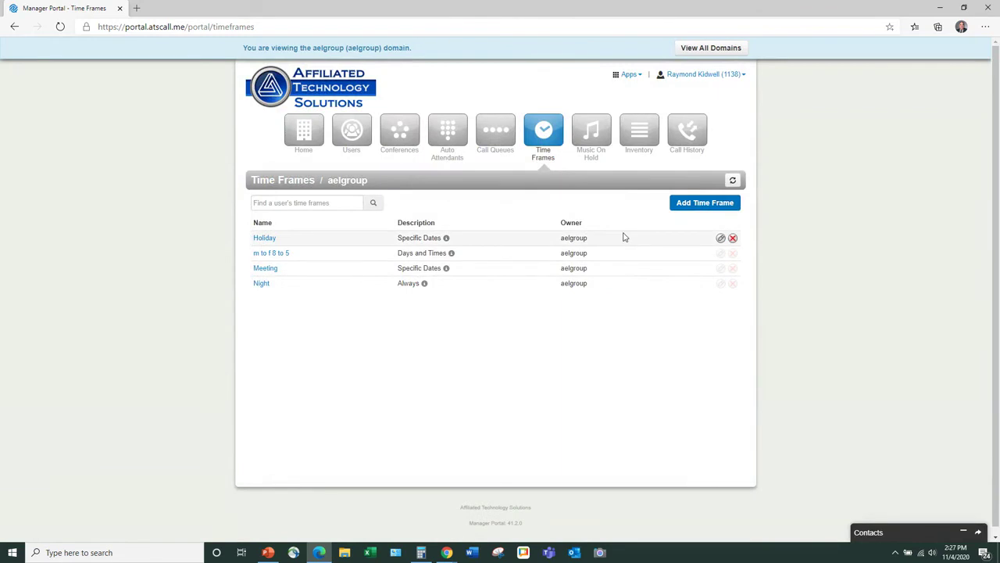
# - Review the Music On Hold entry AEL Music and the upload form for new music, leaving both unchanged
pyautogui.click(591, 133)
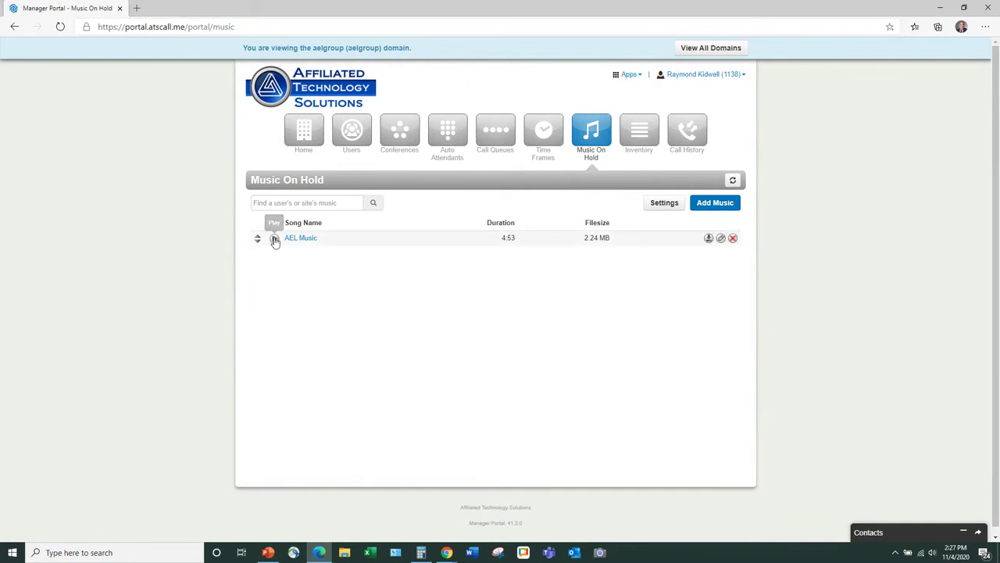
pyautogui.click(719, 239)
pyautogui.click(561, 330)
pyautogui.click(718, 202)
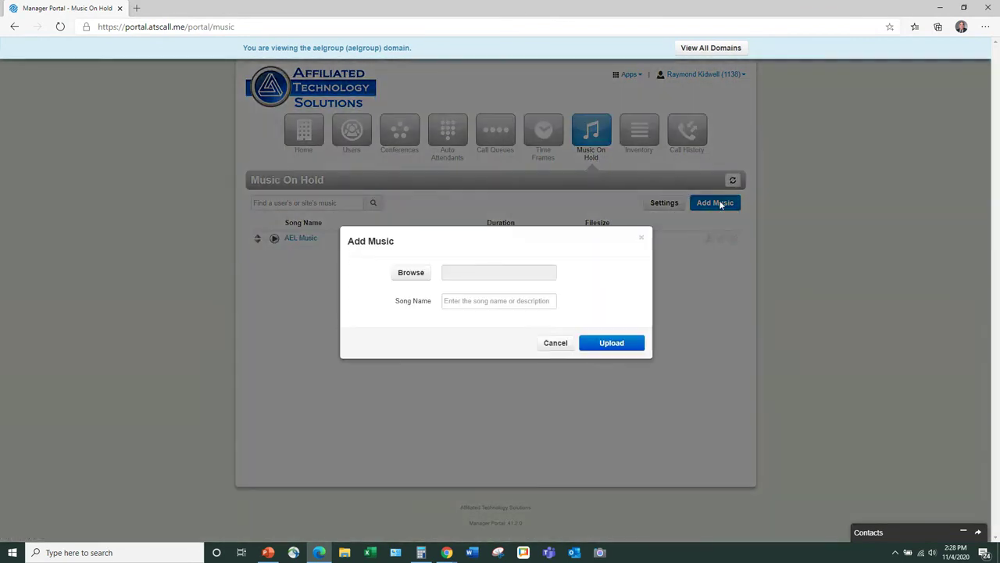
pyautogui.click(640, 238)
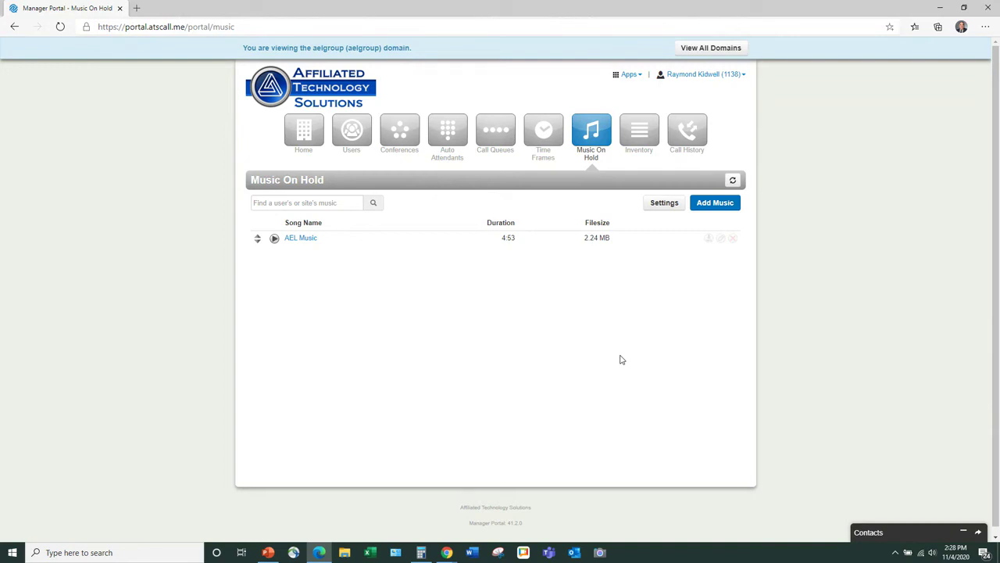
# - Review the inventory's phone numbers and its phone hardware list
pyautogui.click(641, 135)
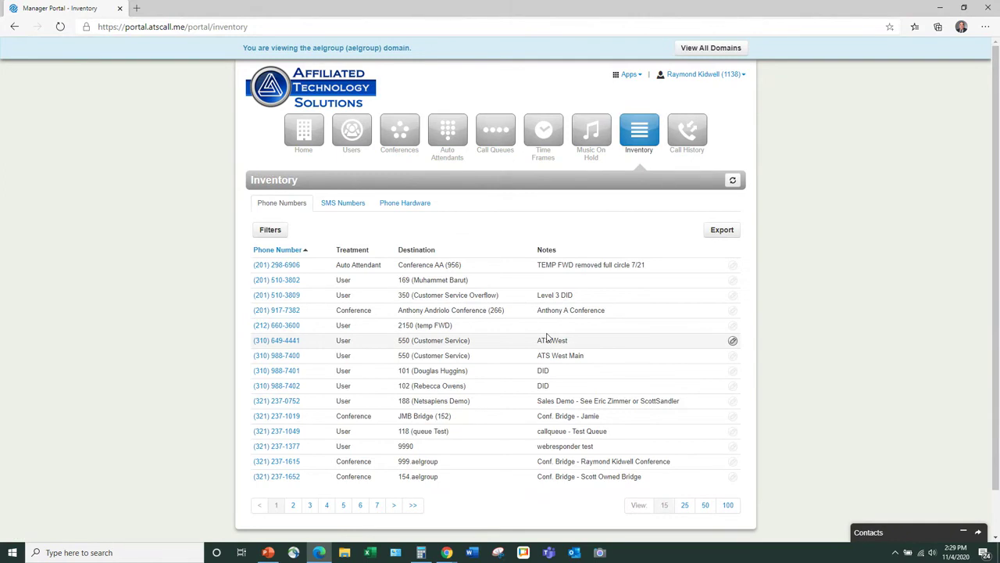
pyautogui.click(398, 204)
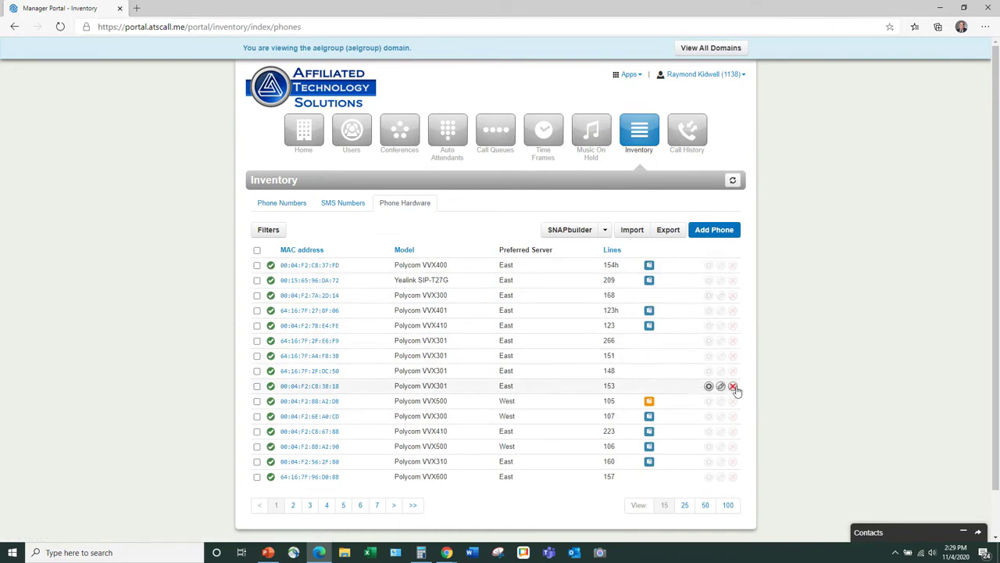
pyautogui.scroll(-1, 398, 346)
pyautogui.scroll(1, 648, 346)
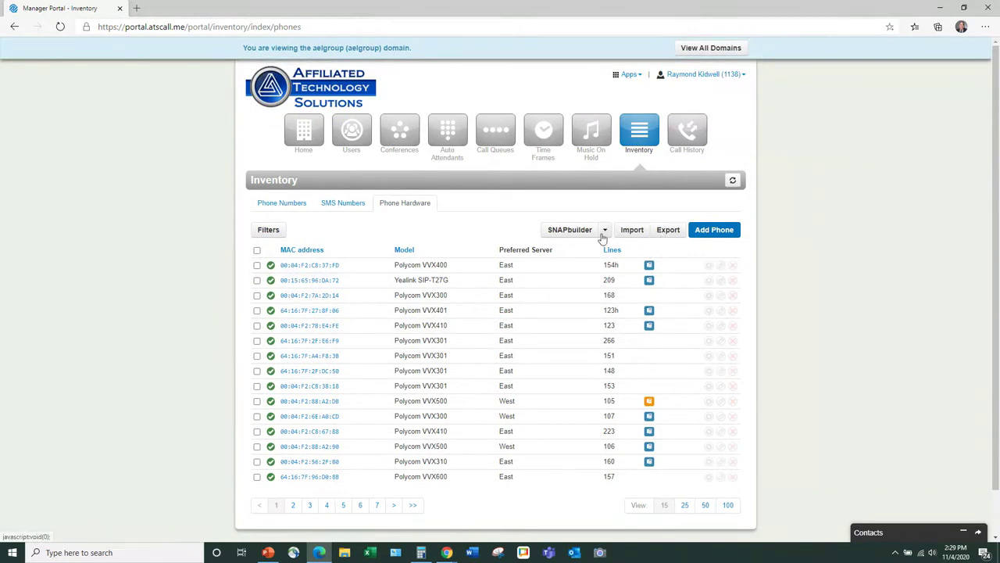
# - Export the inventory's phone numbers to a CSV file
pyautogui.click(281, 203)
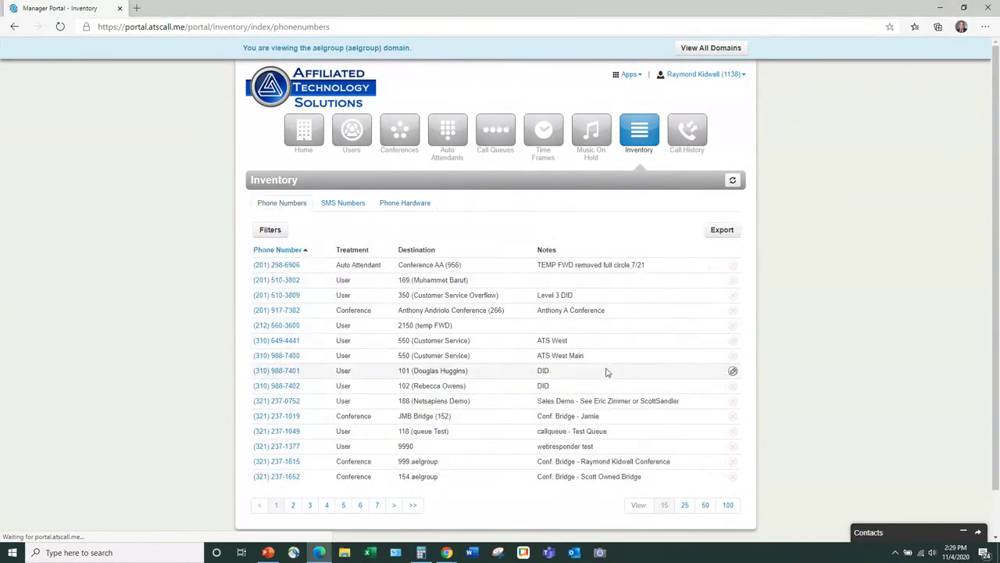
pyautogui.click(722, 233)
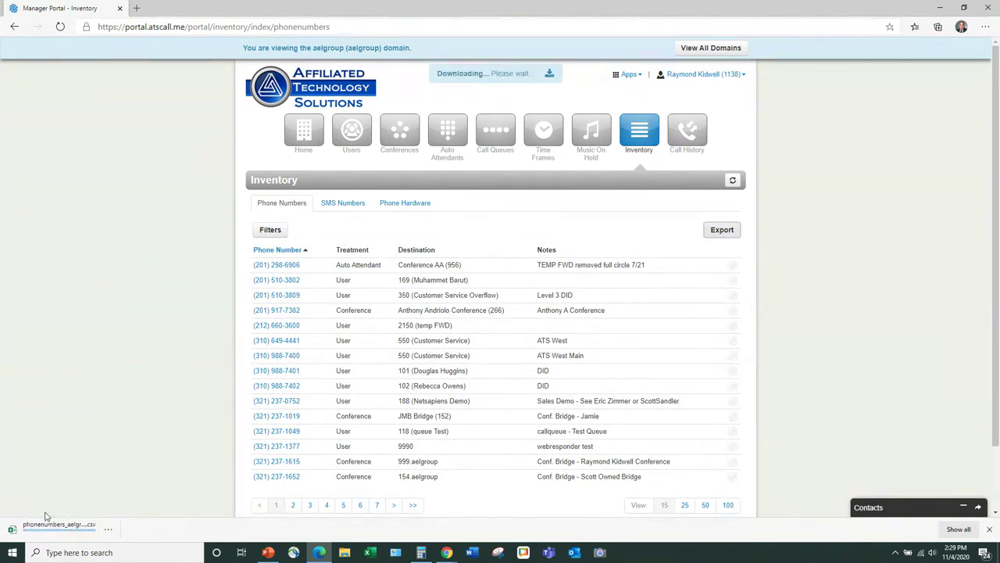
# - Open the exported phone numbers CSV in Excel and fit all column widths to their contents
pyautogui.click(42, 536)
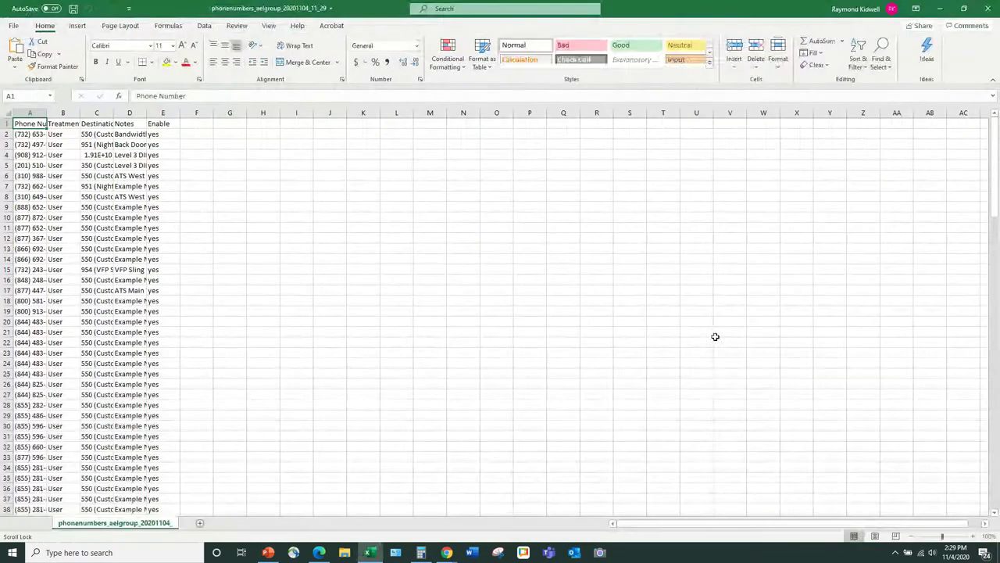
pyautogui.click(7, 110)
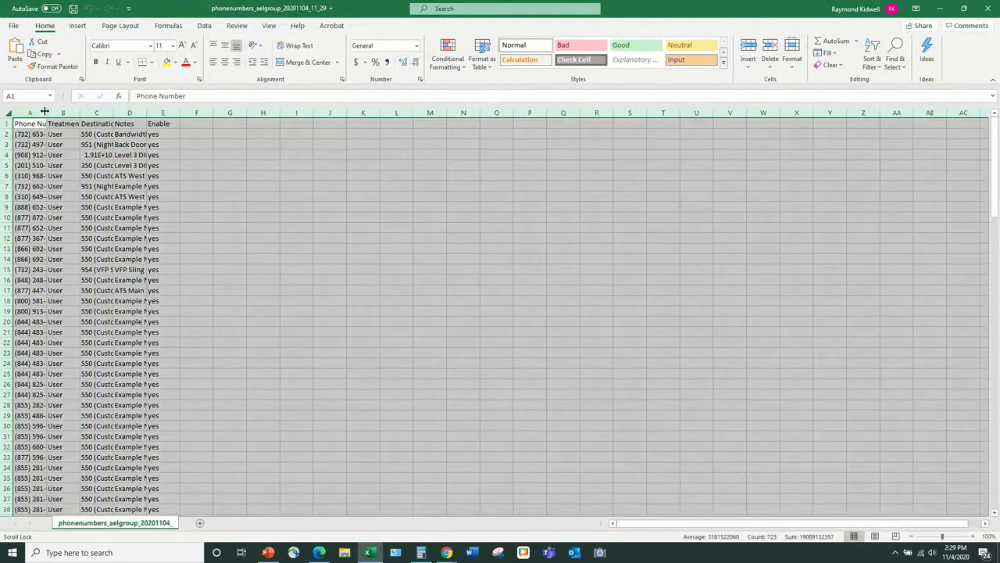
pyautogui.doubleClick(46, 113)
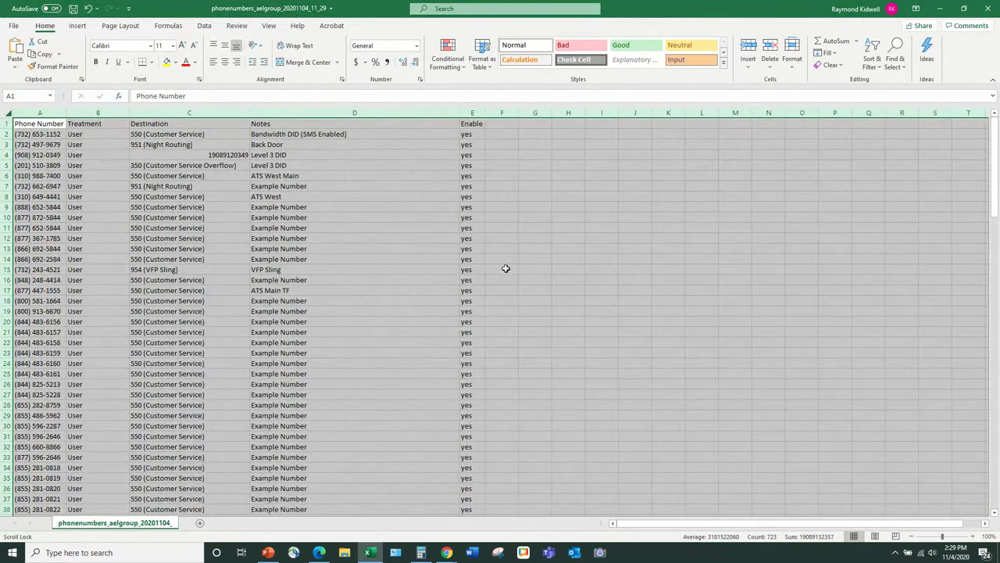
# - Look through the exported phone numbers and close the workbook without saving the changes
pyautogui.click(534, 280)
pyautogui.scroll(-4, 602, 312)
pyautogui.scroll(-10, 609, 311)
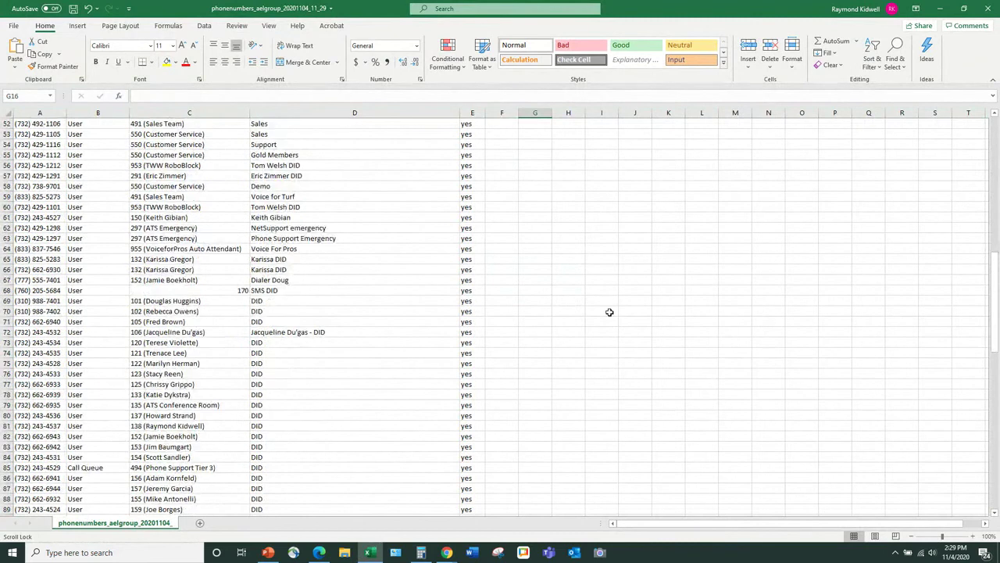
pyautogui.scroll(-3, 609, 312)
pyautogui.scroll(5, 723, 367)
pyautogui.scroll(1, 722, 367)
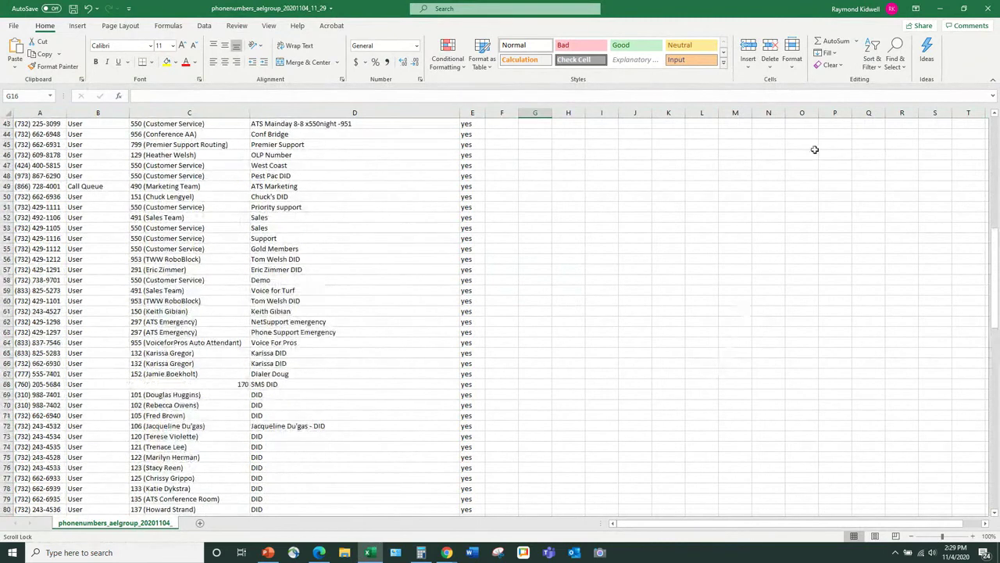
pyautogui.click(988, 9)
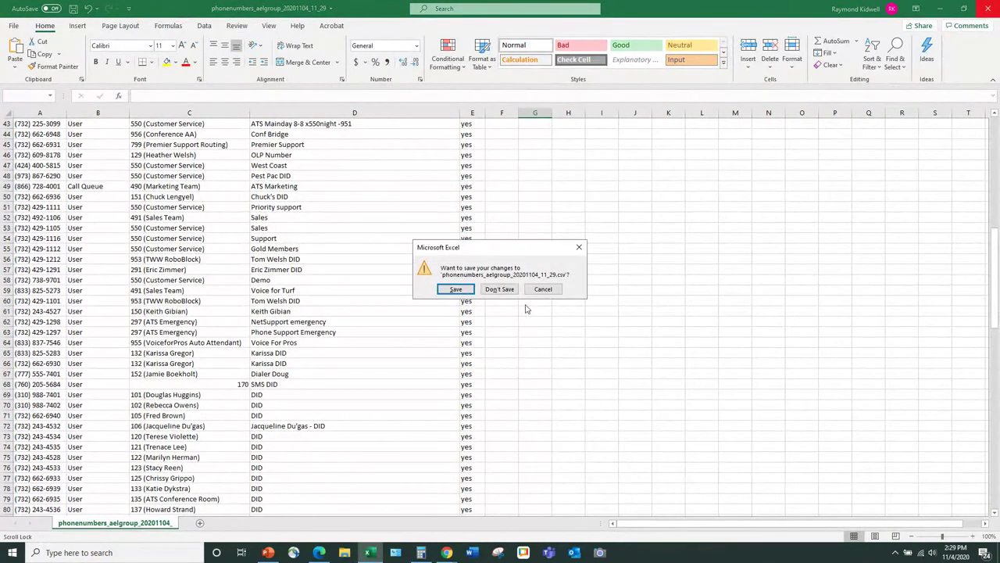
pyautogui.click(506, 290)
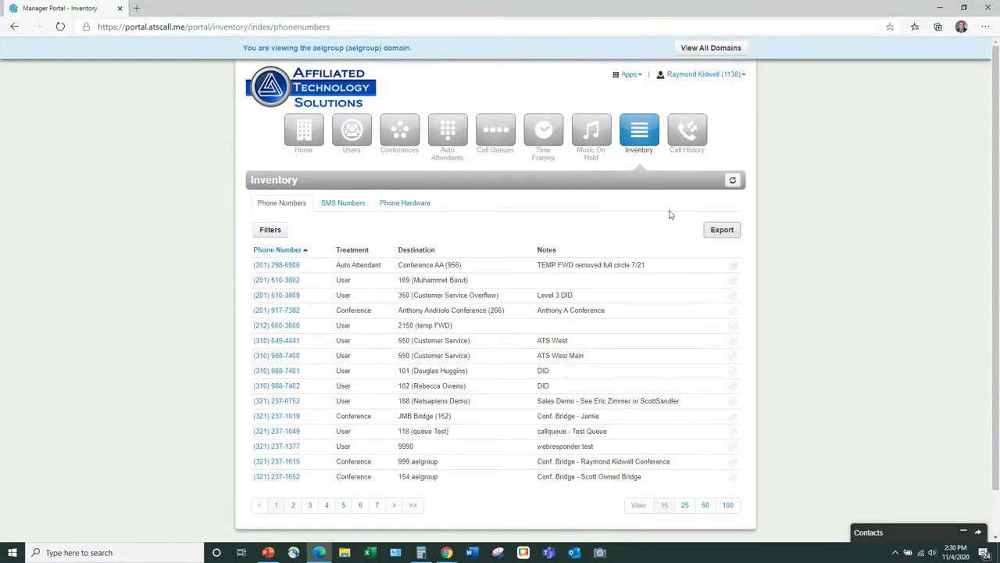
# - Open the portal's call history and view the call trace of the 27-second Official Pest call, closing it when done
pyautogui.click(688, 137)
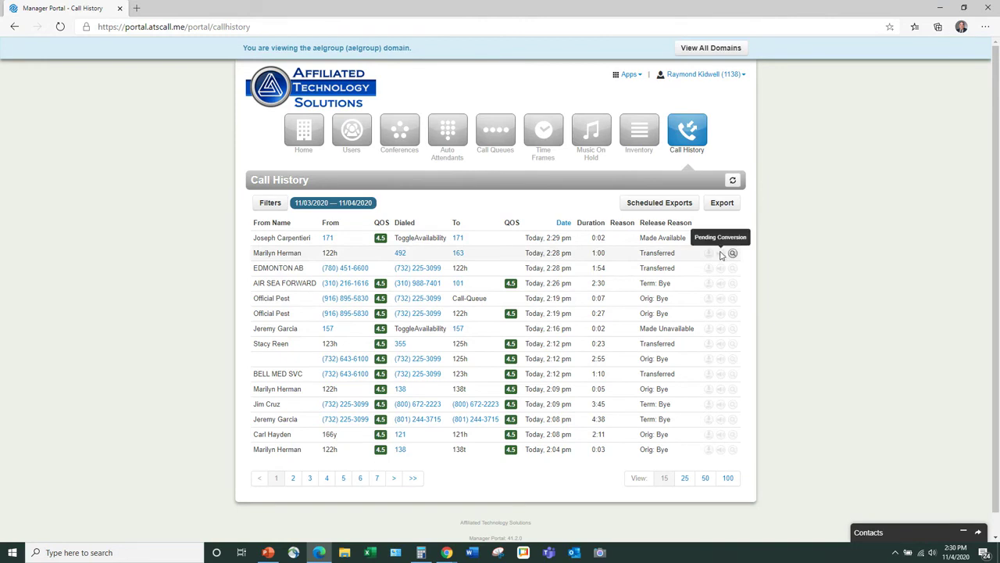
pyautogui.click(733, 314)
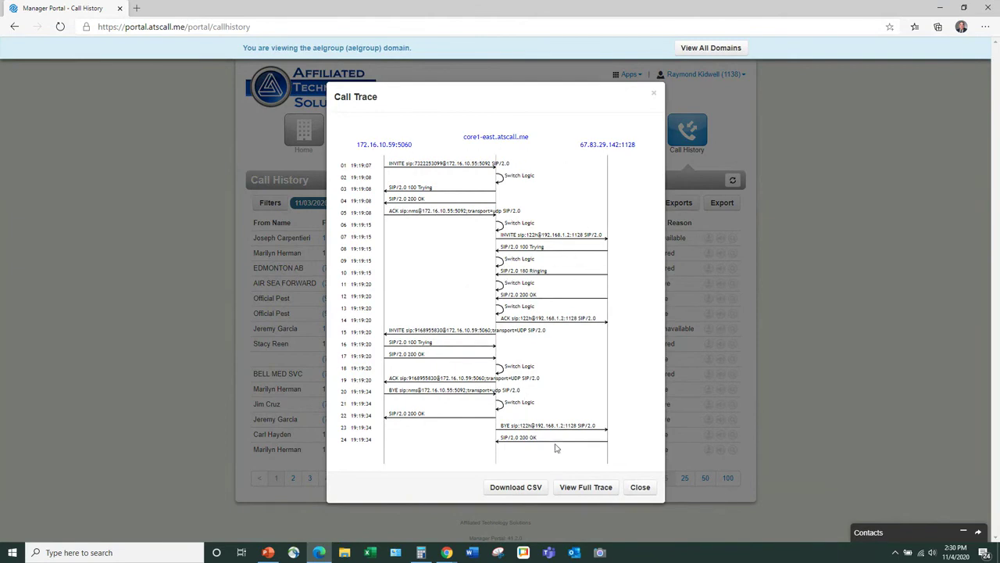
pyautogui.click(639, 488)
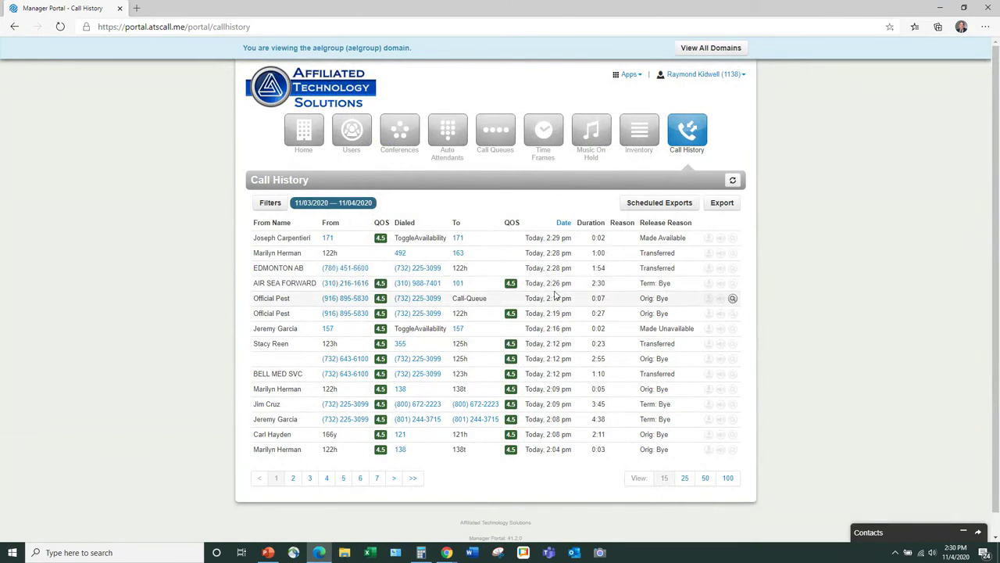
# - Examine the call history filters, including the call type choices, and cancel without filtering
pyautogui.click(270, 204)
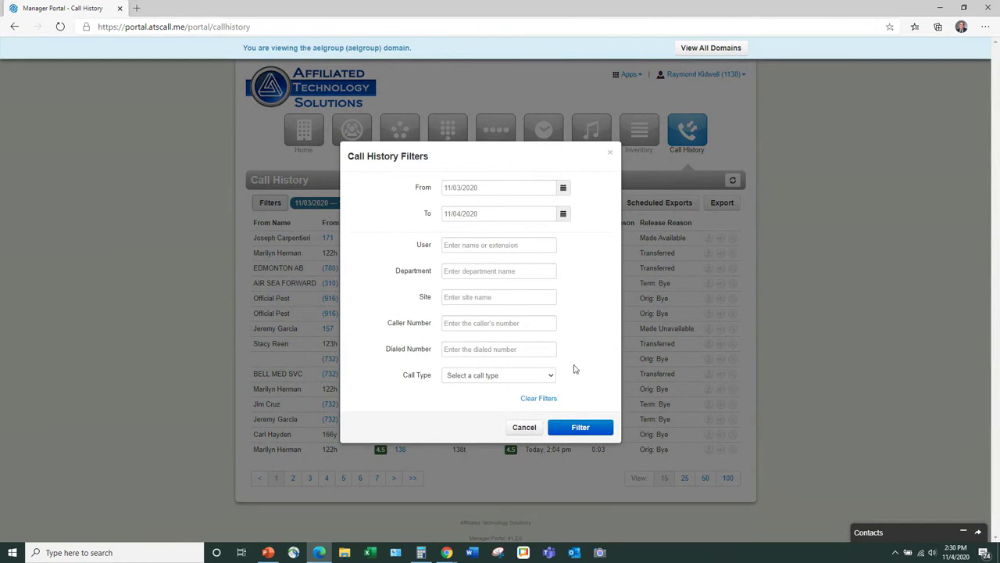
pyautogui.click(549, 380)
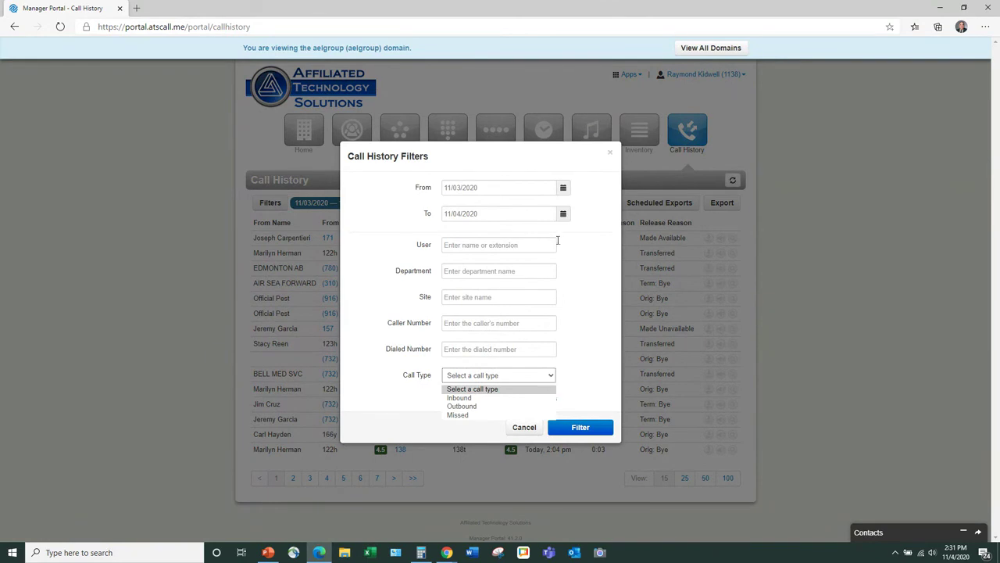
pyautogui.click(525, 429)
# - Start a new scheduled call history export with the Custom type and examine its capture period choices
pyautogui.click(687, 208)
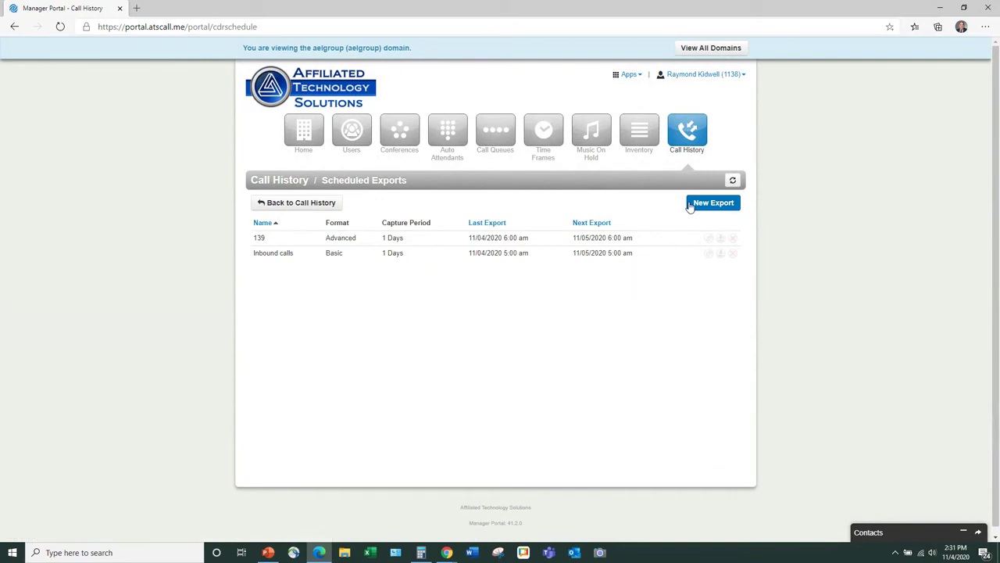
pyautogui.click(707, 204)
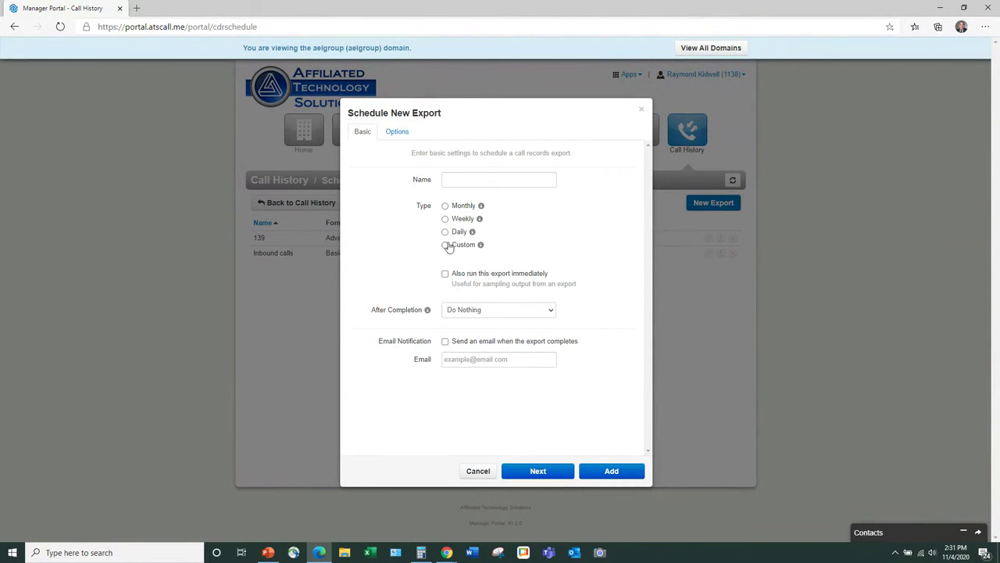
pyautogui.click(446, 245)
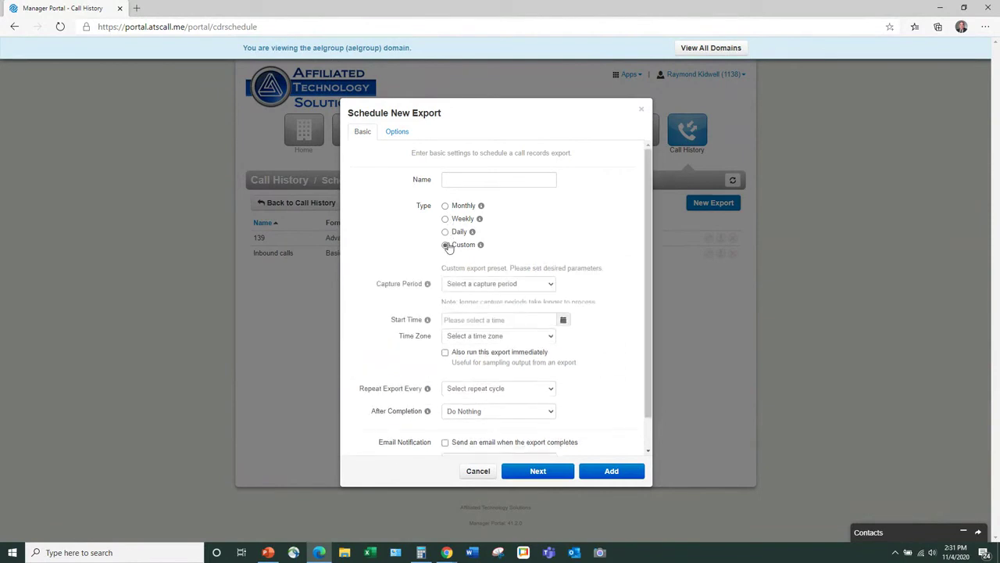
pyautogui.click(555, 286)
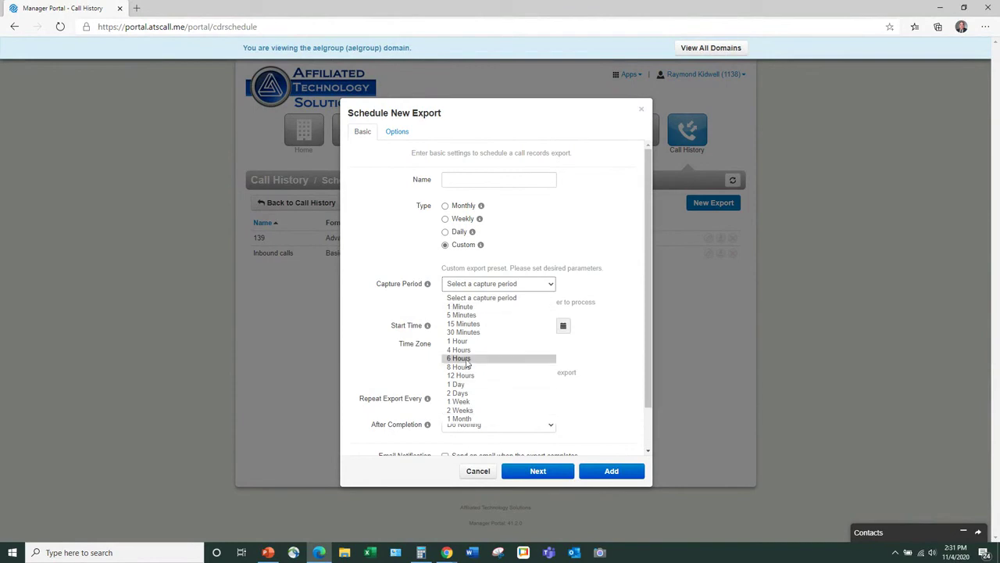
# - Switch the new export to Daily, examine its After Completion choices, and cancel the export
pyautogui.click(444, 231)
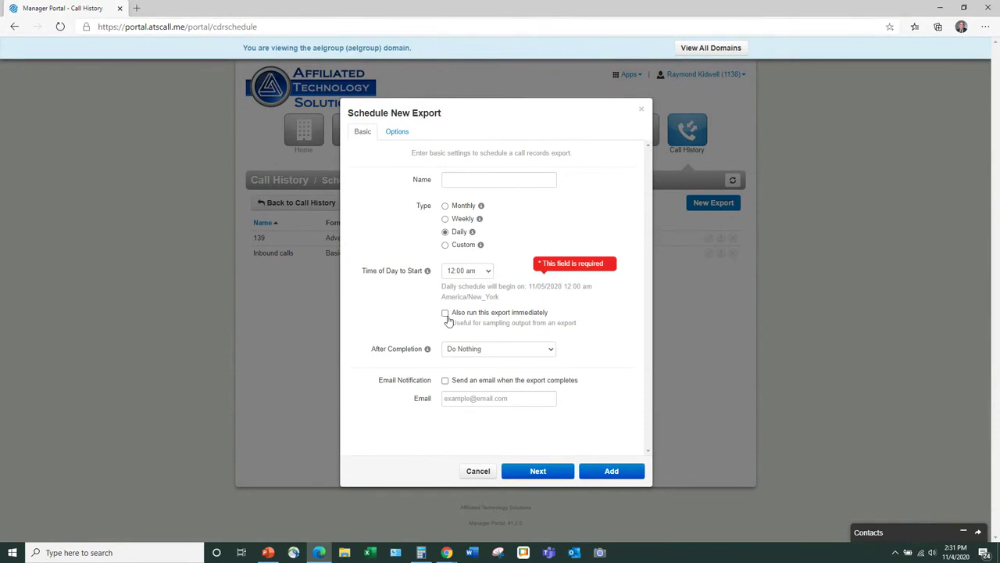
pyautogui.click(544, 351)
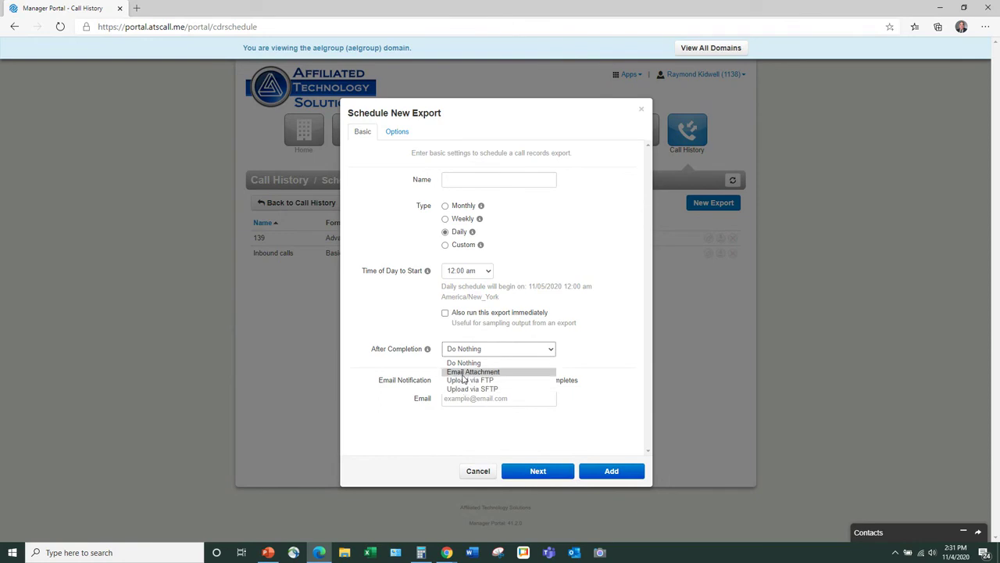
pyautogui.click(614, 316)
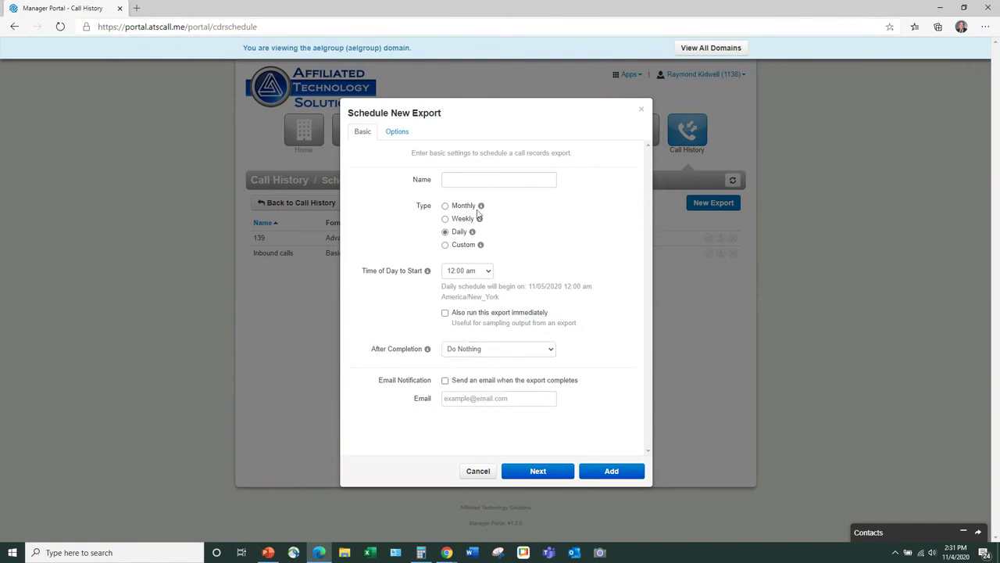
pyautogui.click(391, 141)
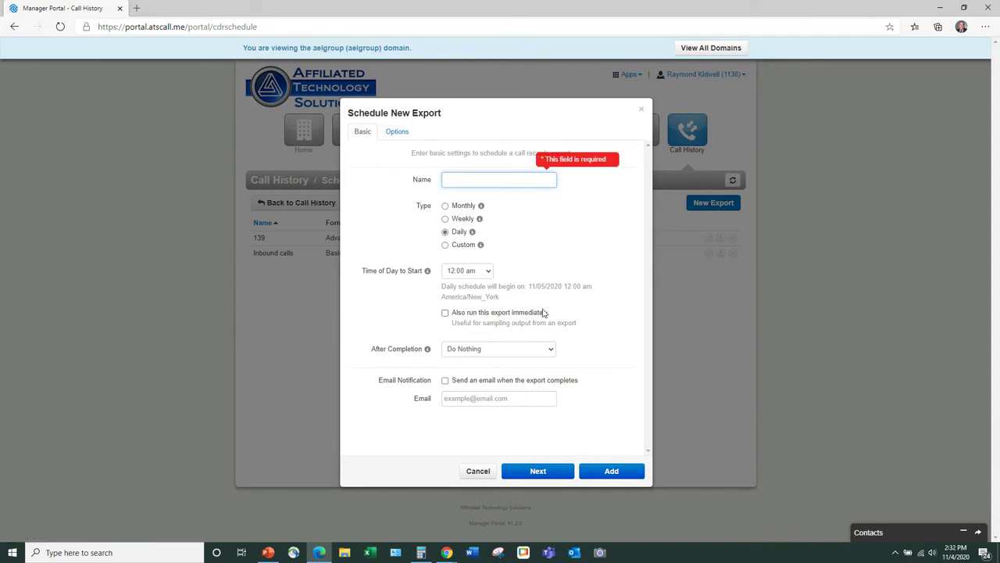
pyautogui.click(476, 471)
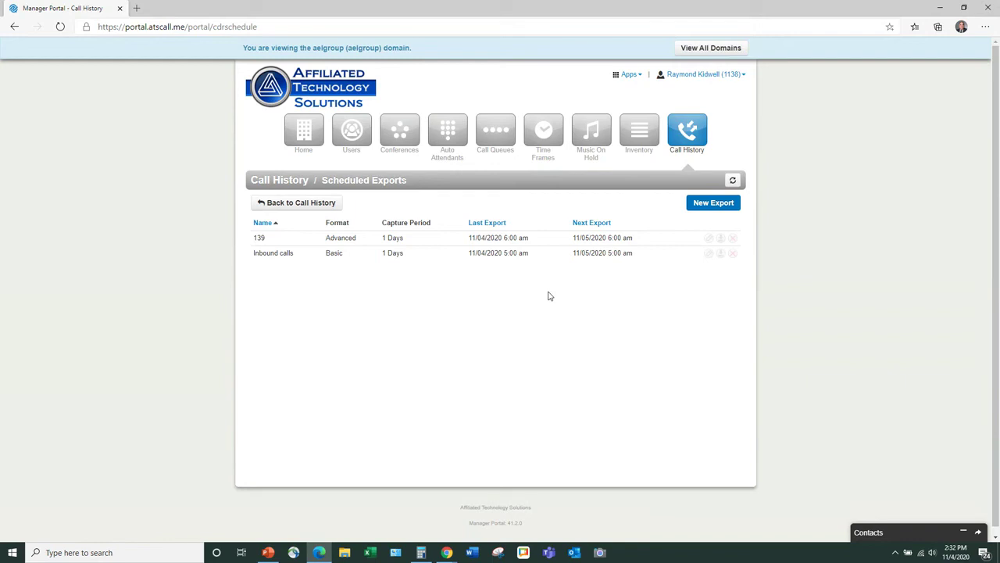
# - Review the Customer Service call queue's basic settings and In Queue Options, leaving them unchanged
pyautogui.click(494, 131)
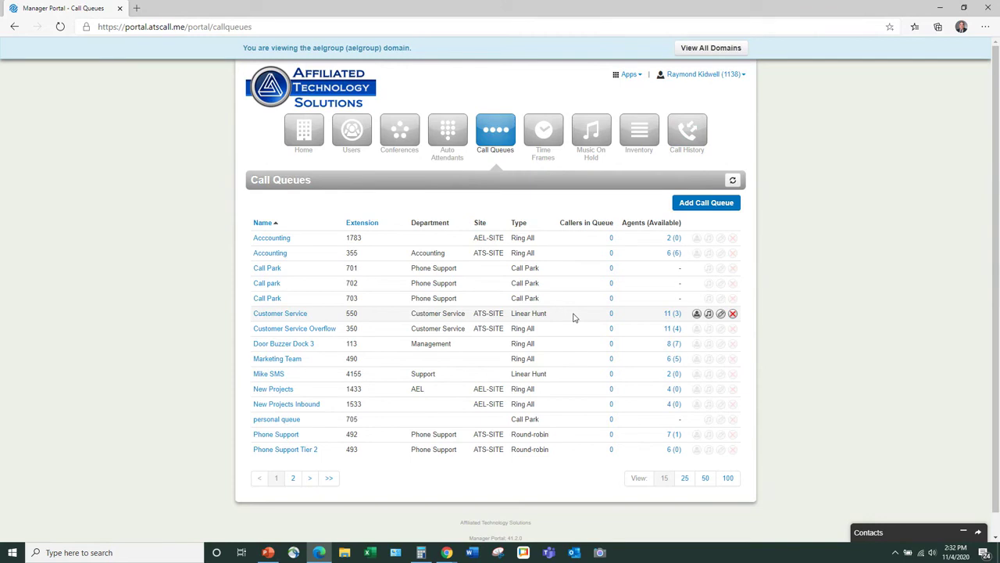
pyautogui.click(721, 314)
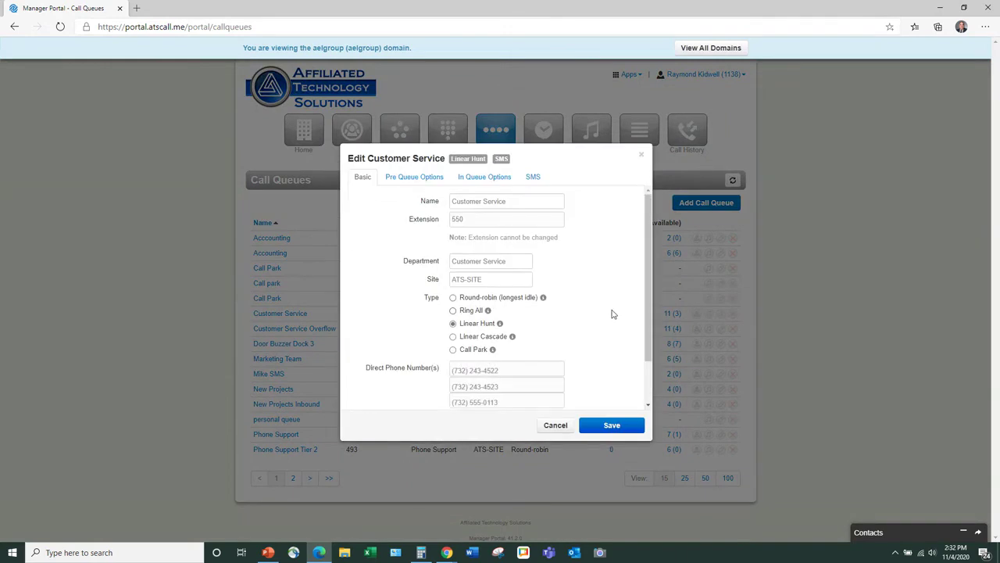
pyautogui.scroll(-2, 609, 314)
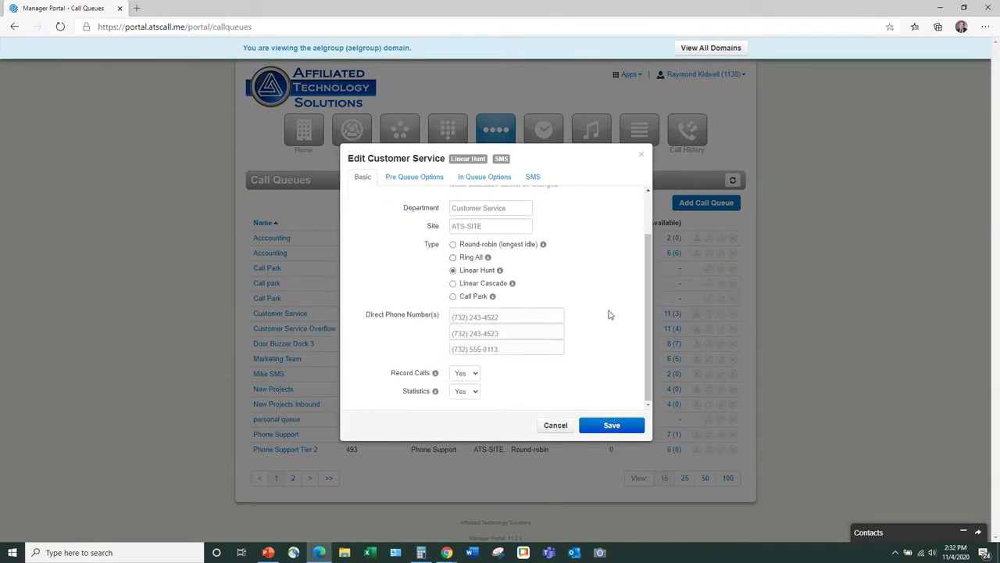
pyautogui.scroll(2, 614, 320)
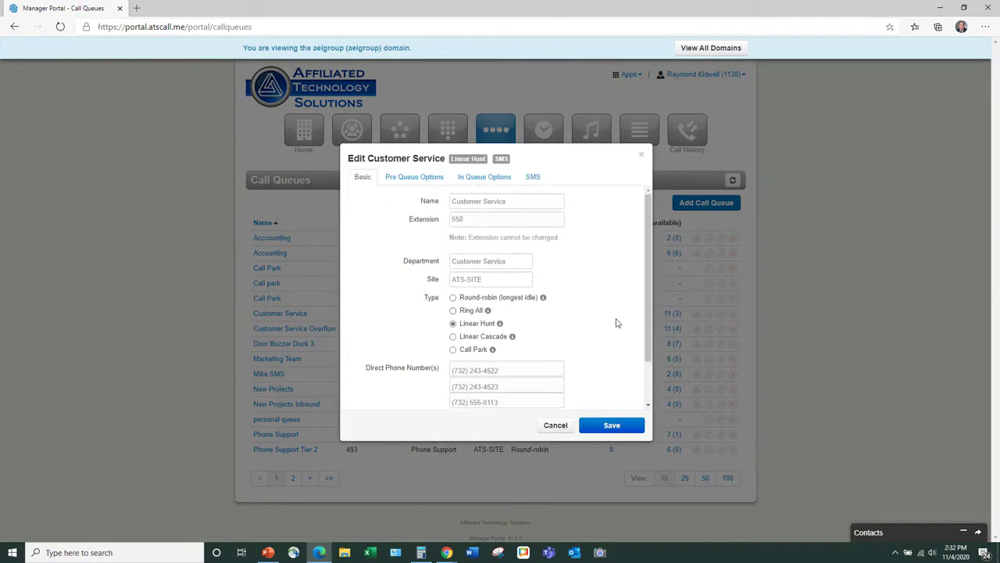
pyautogui.click(490, 178)
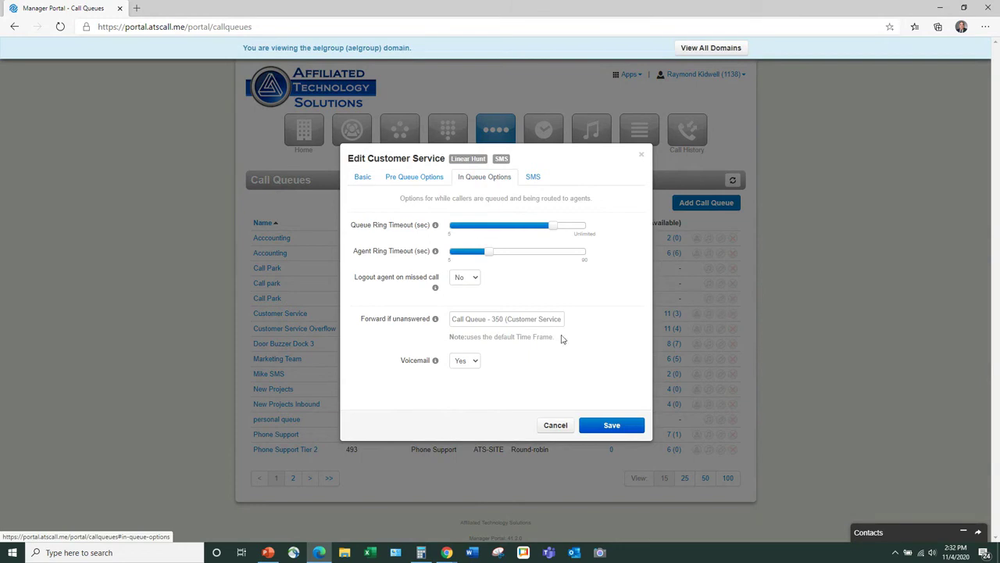
pyautogui.click(554, 425)
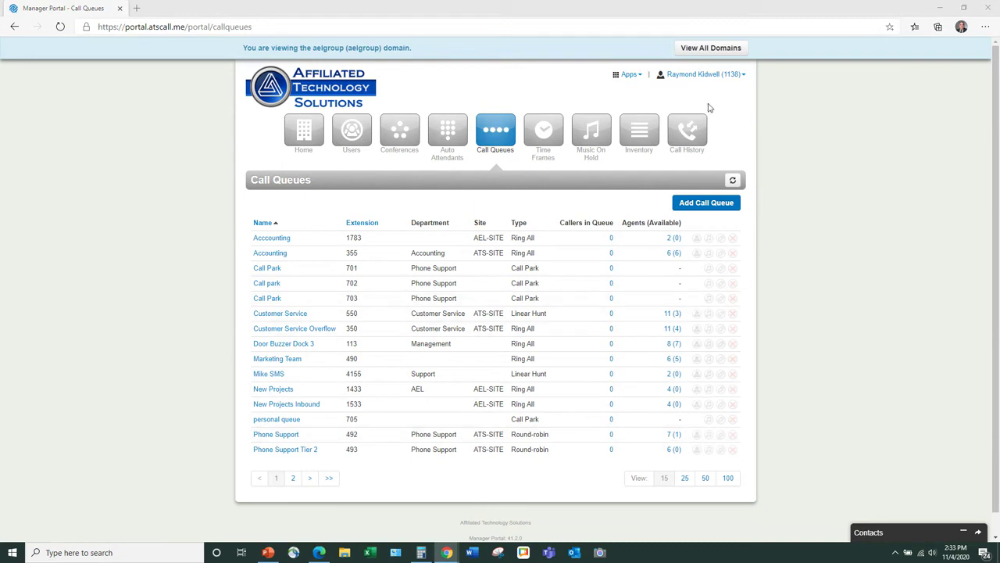
# - Minimize the Edge window and switch to the Chrome window with the Call Center page
pyautogui.click(942, 8)
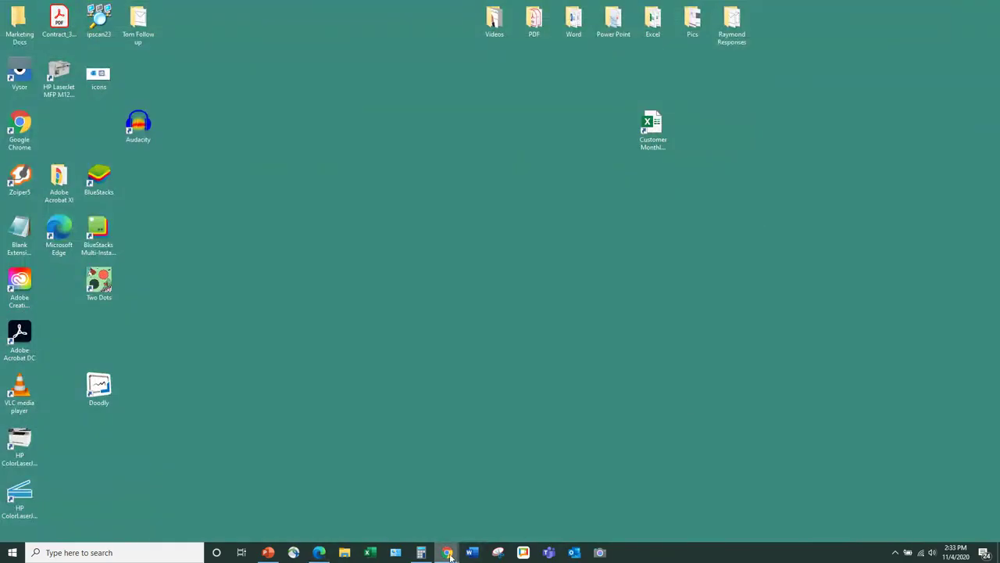
pyautogui.moveTo(448, 555)
pyautogui.click(336, 518)
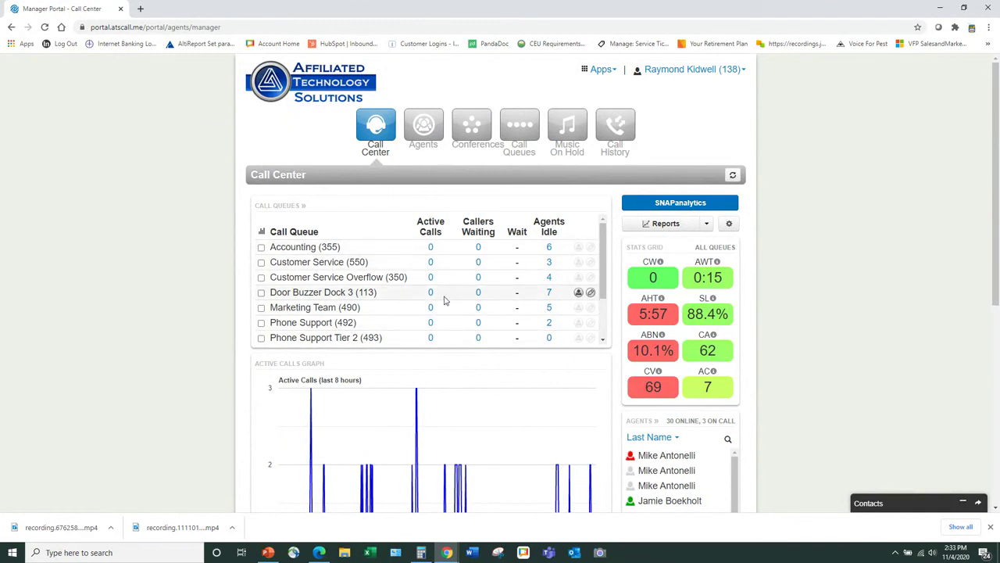
# - Review the agents of the Accounting queue and the settings of the agent on phone 125, leaving them unchanged
pyautogui.click(549, 248)
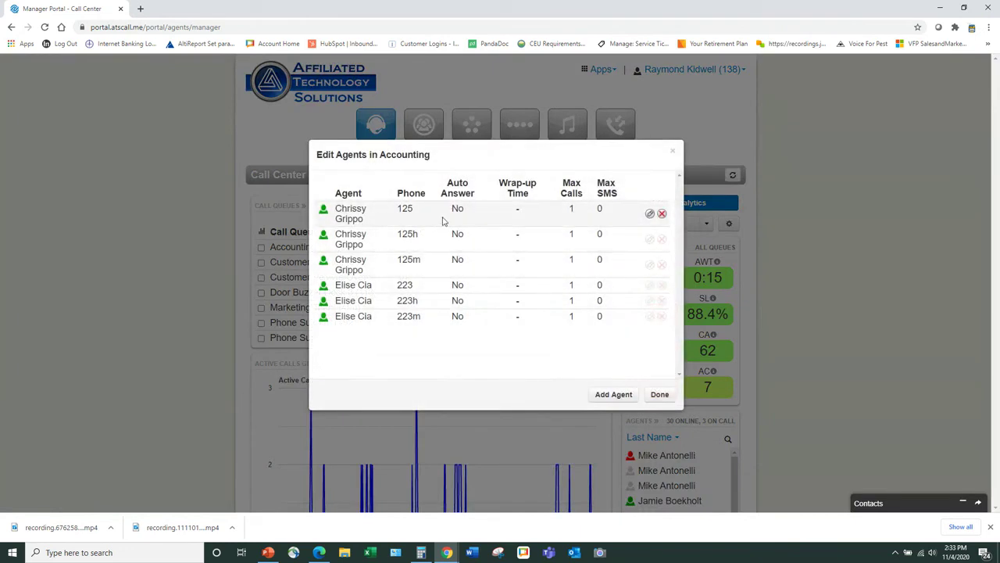
pyautogui.click(651, 215)
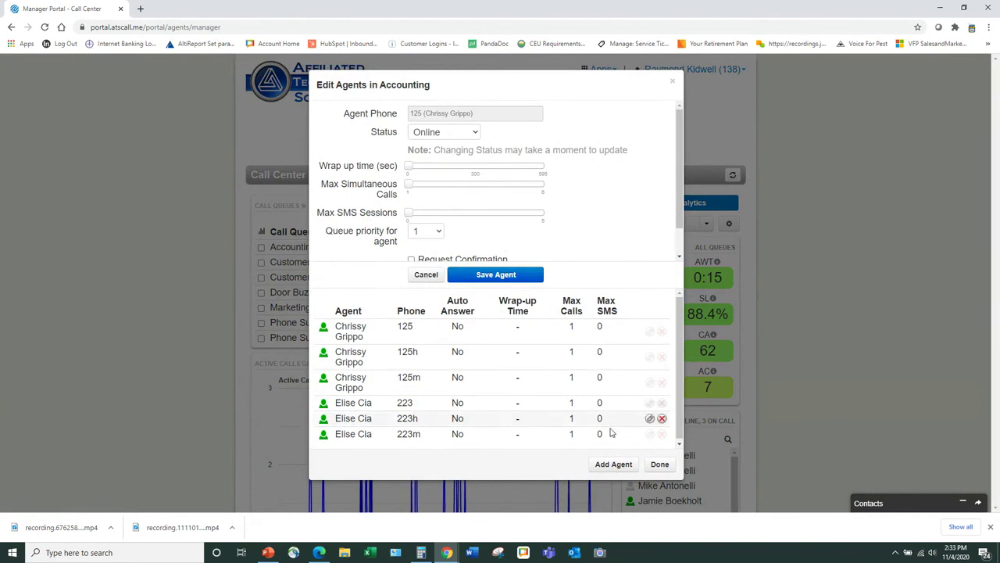
pyautogui.click(660, 464)
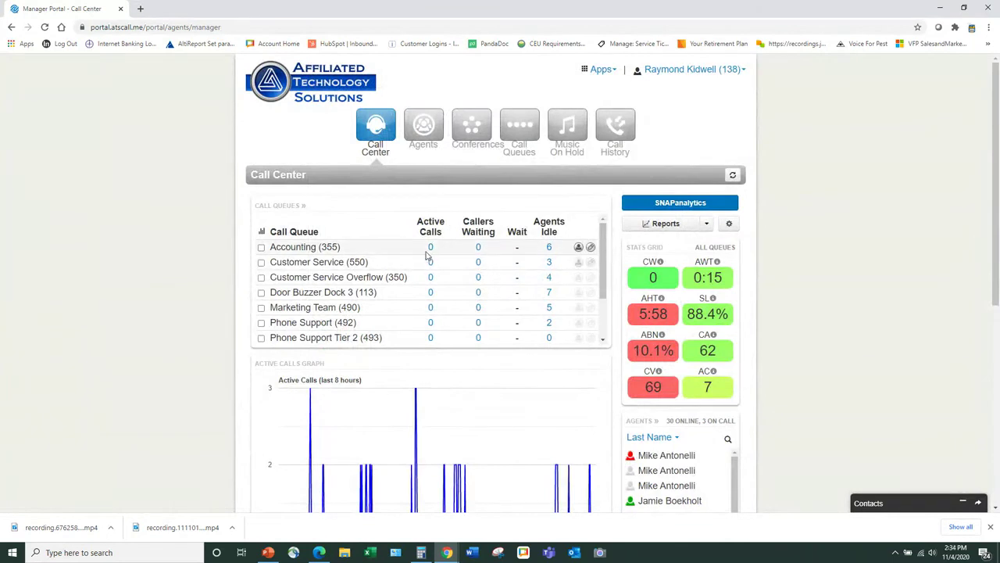
# - Review the active calls graph, the active calls list and the Audio Monitoring options for the call to 153h, and close the monitoring window
pyautogui.scroll(-1, 479, 324)
pyautogui.scroll(-4, 483, 350)
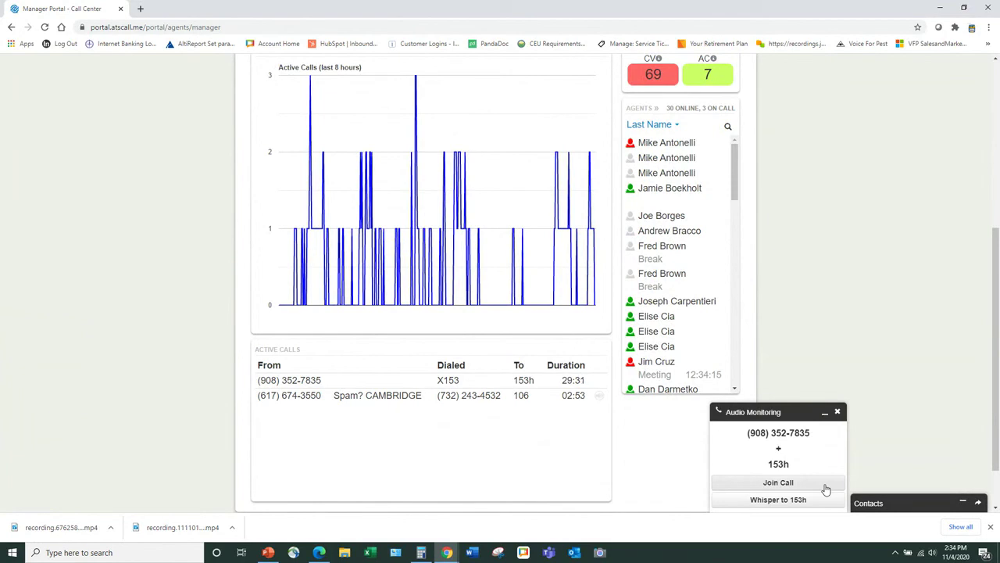
pyautogui.click(838, 413)
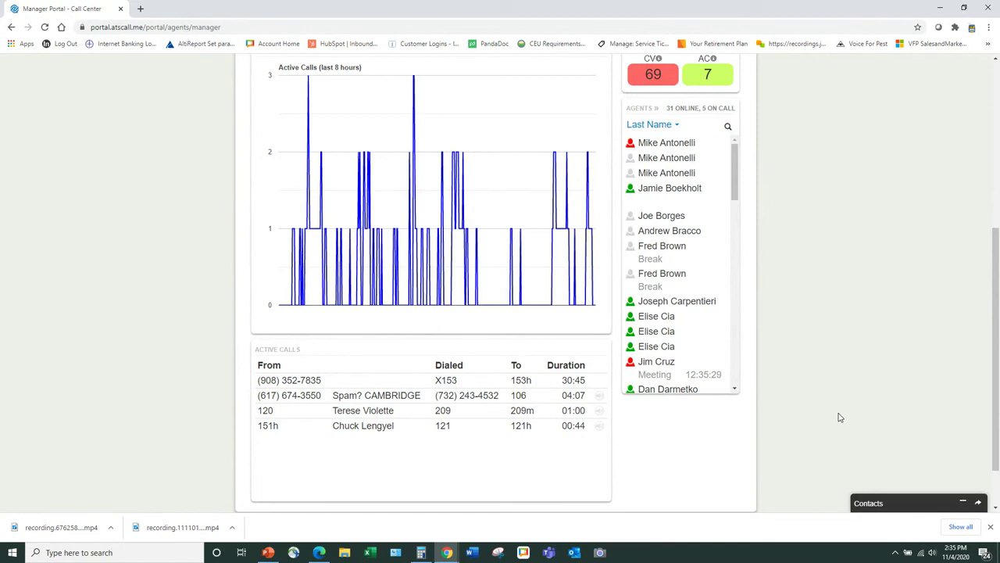
# - Read the descriptions of the stats grid metrics, including Callers Waiting, Average Wait Time, Calls Answered and Call Volume
pyautogui.scroll(2, 514, 463)
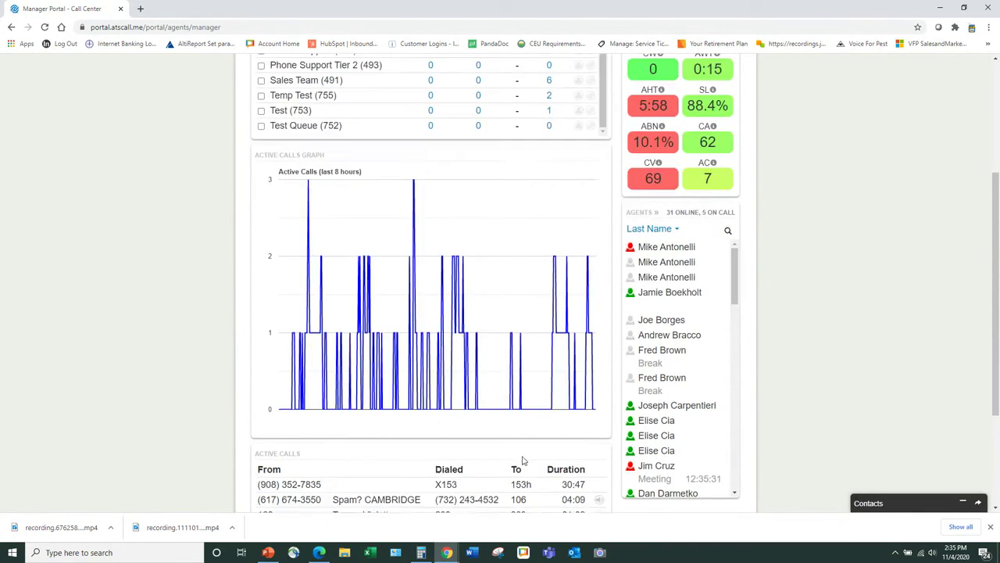
pyautogui.scroll(4, 514, 462)
pyautogui.scroll(-1, 526, 460)
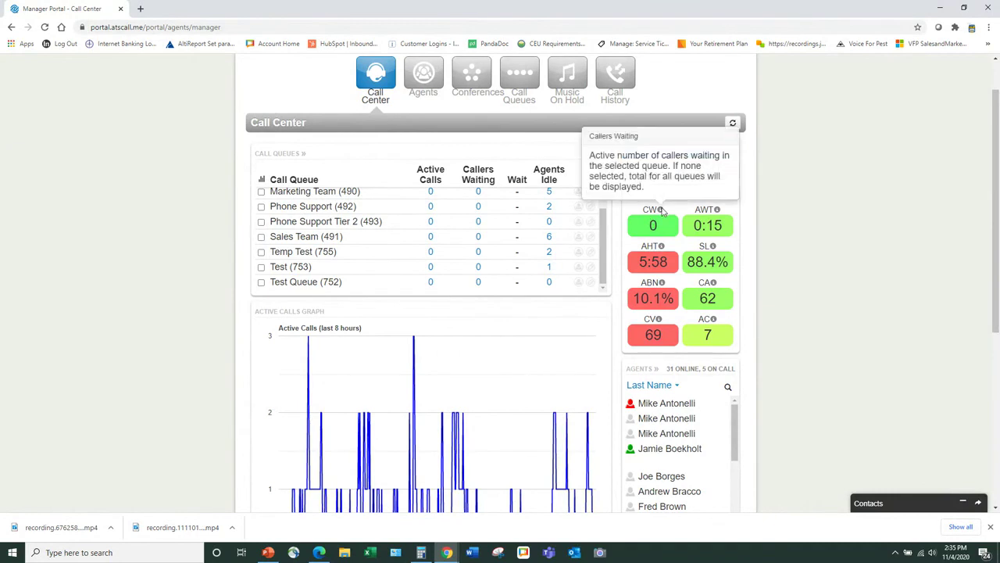
pyautogui.moveTo(718, 211)
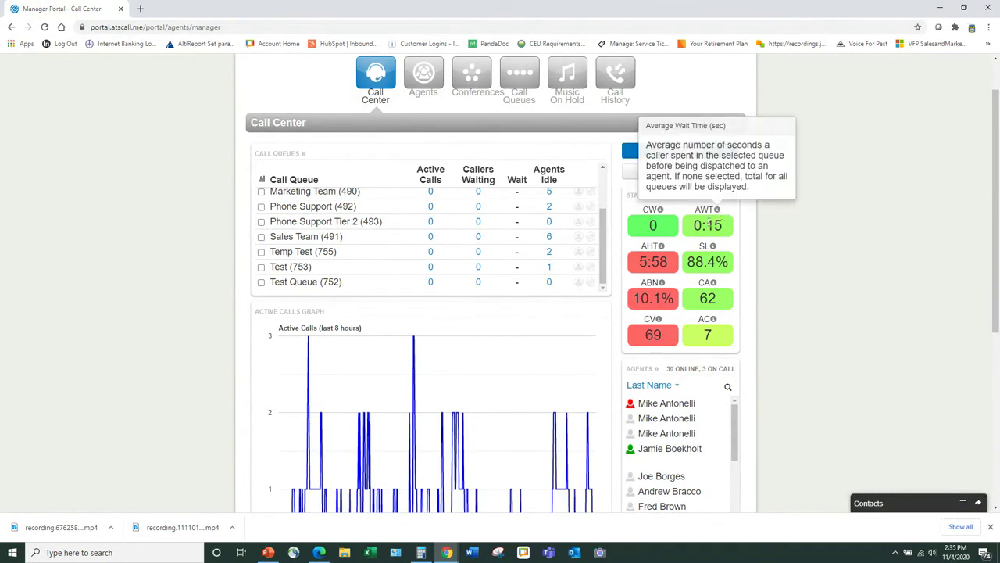
pyautogui.moveTo(662, 248)
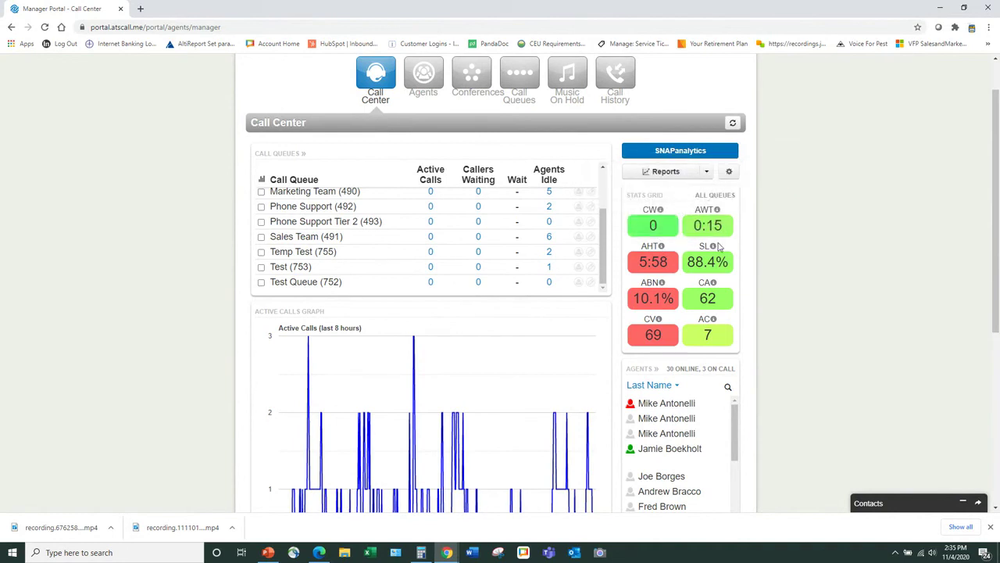
pyautogui.moveTo(714, 286)
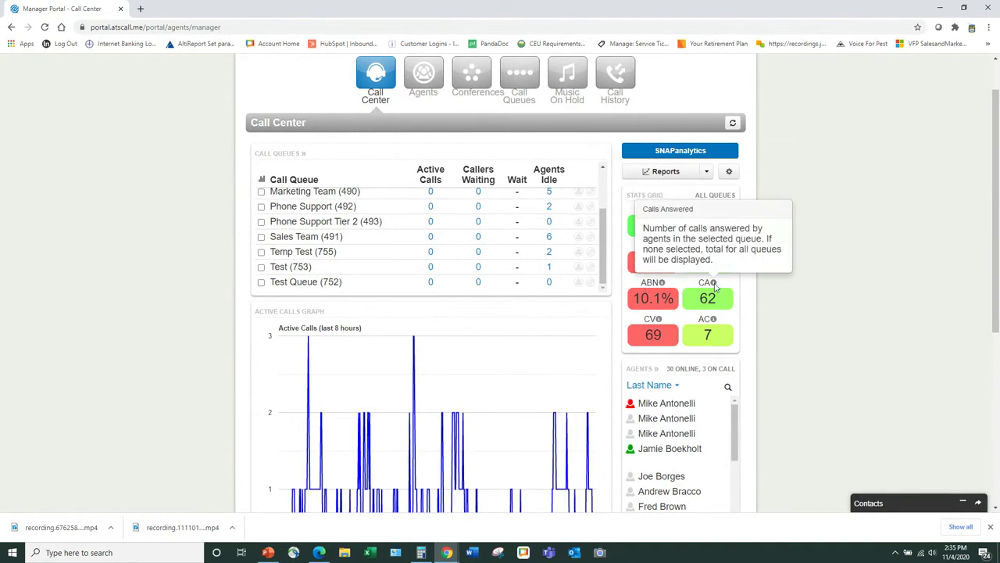
pyautogui.moveTo(663, 286)
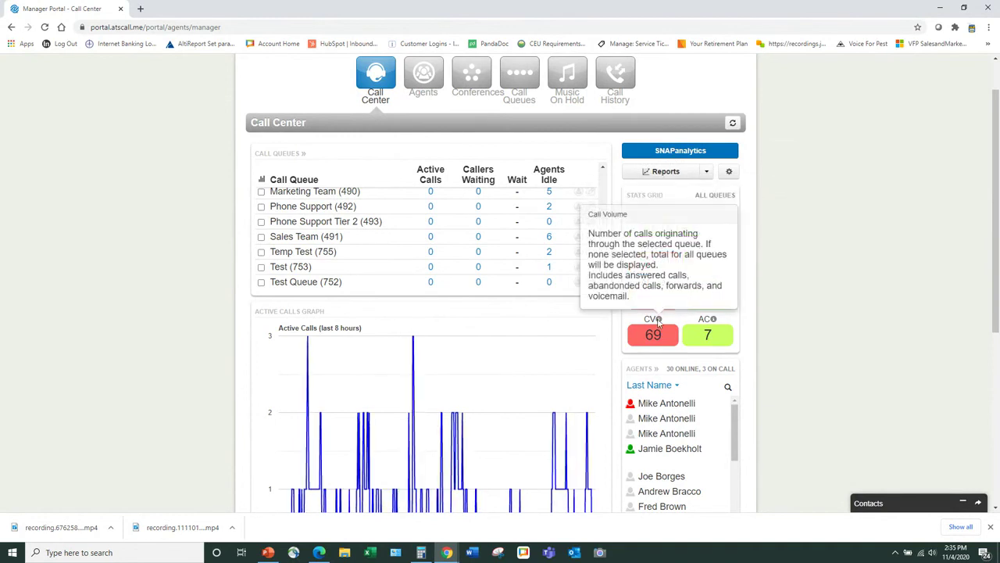
pyautogui.moveTo(714, 326)
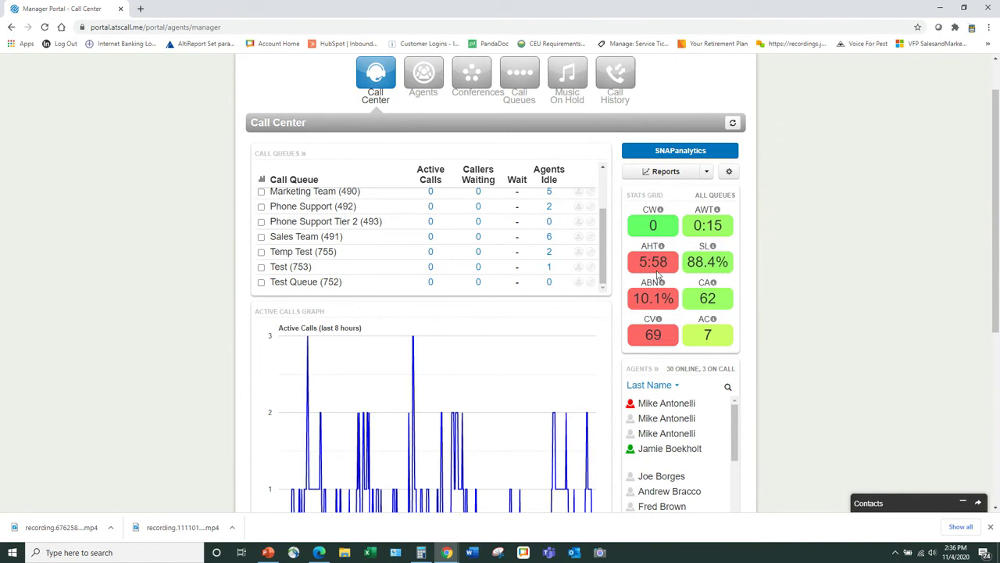
# - Turn off Callers Waiting, Average Wait Time and Average Handling Time in the stats grid settings and save
pyautogui.click(730, 172)
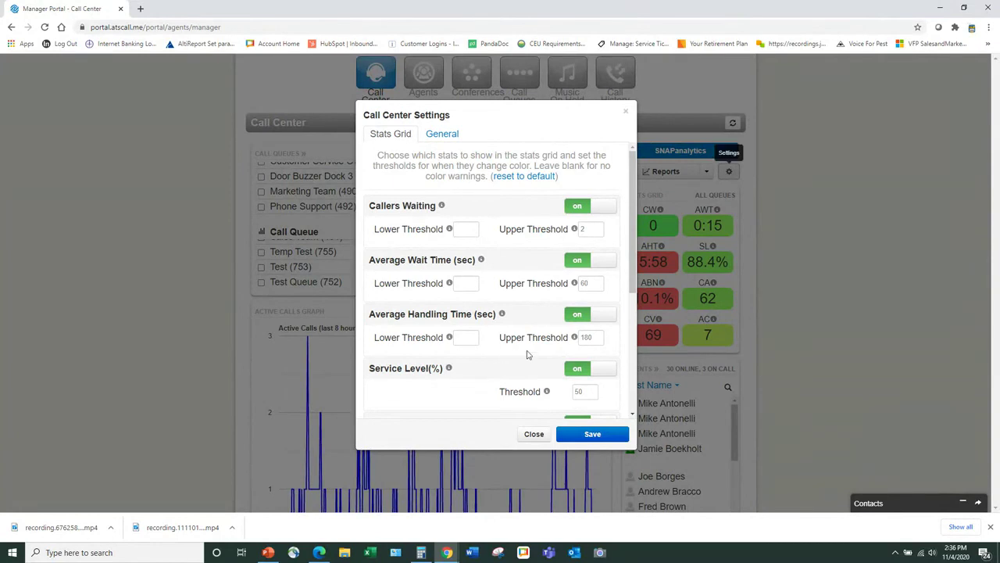
pyautogui.click(603, 208)
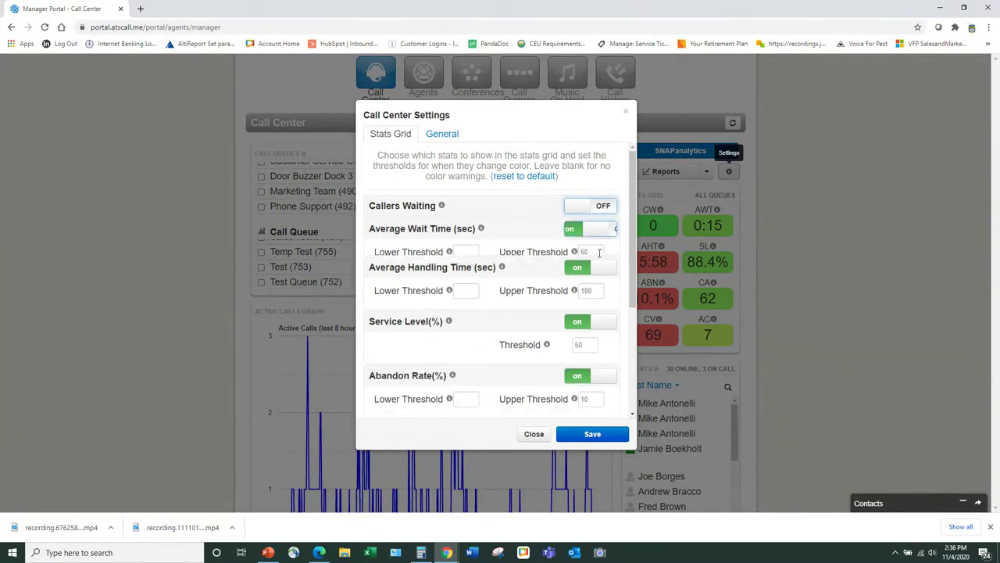
pyautogui.click(599, 229)
pyautogui.click(597, 252)
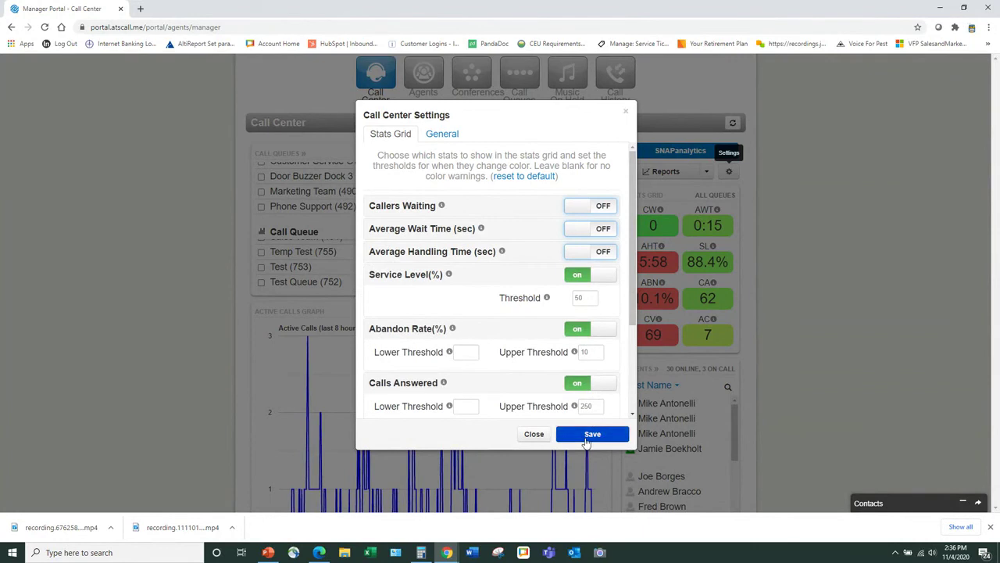
pyautogui.click(592, 434)
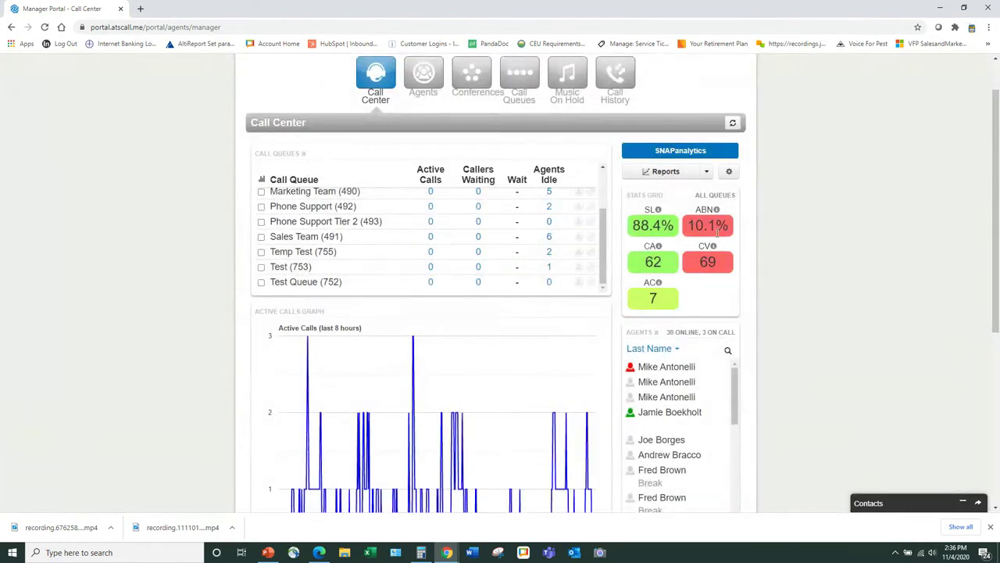
# - Turn Callers Waiting, Average Wait Time and Average Handling Time back on, change the Abandon Rate's upper threshold and save the stats grid settings
pyautogui.click(729, 171)
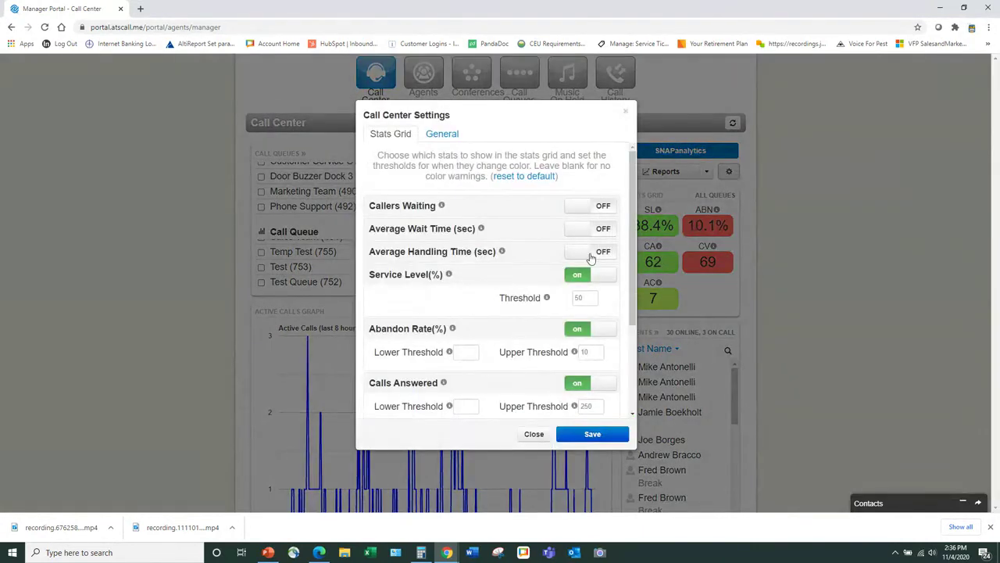
pyautogui.click(594, 253)
pyautogui.click(590, 230)
pyautogui.click(596, 205)
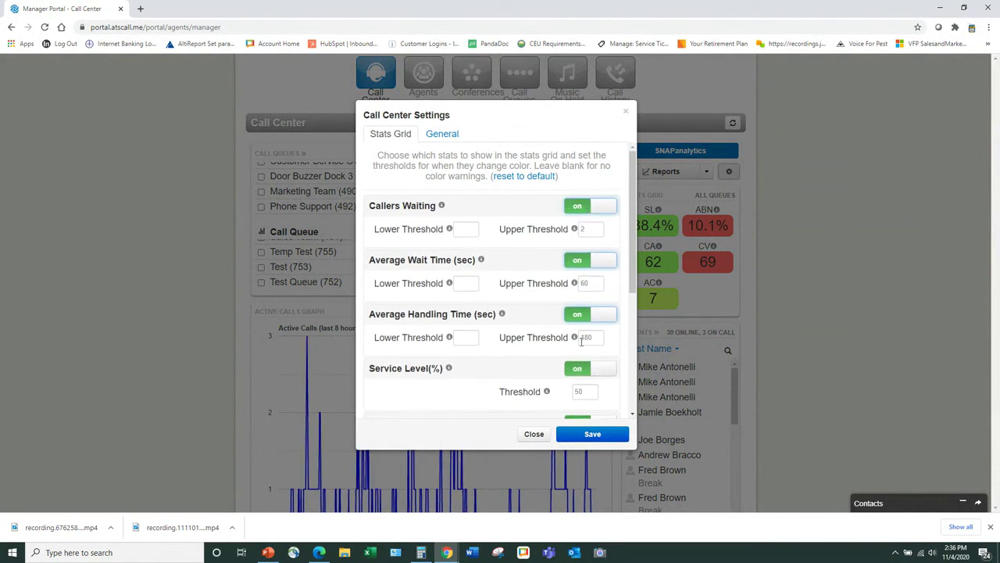
pyautogui.scroll(-2, 584, 344)
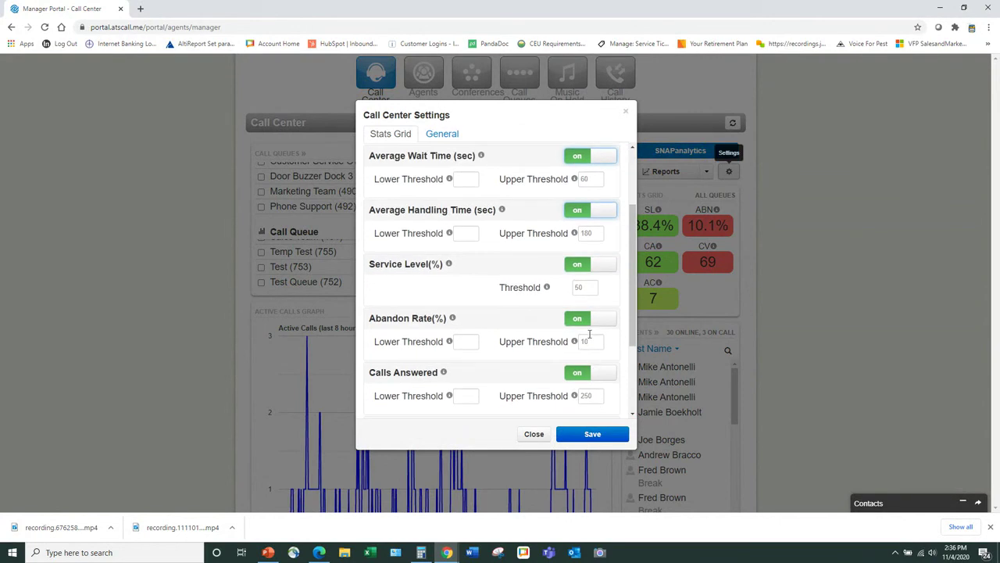
pyautogui.moveTo(592, 341); pyautogui.dragTo(580, 344)
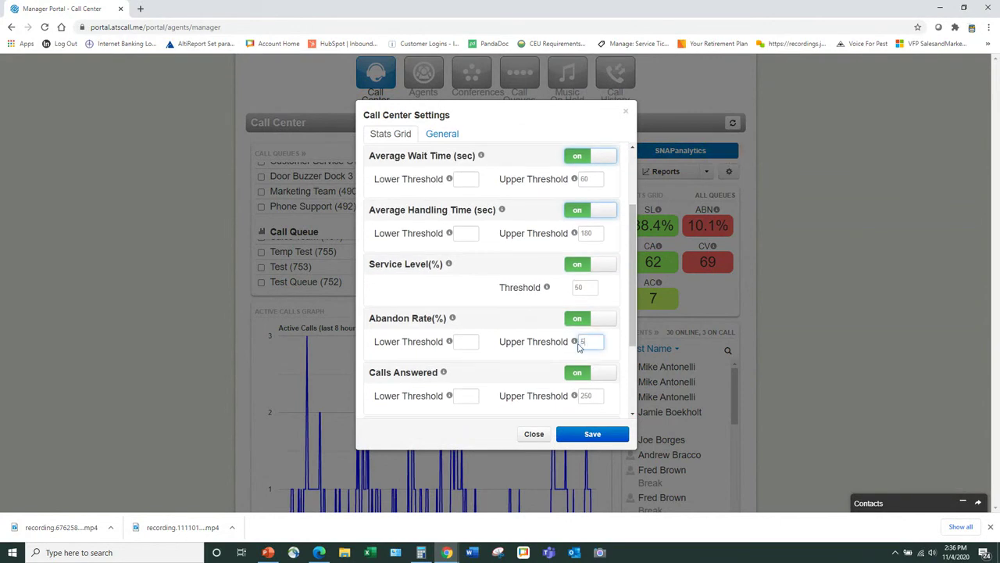
pyautogui.click(598, 439)
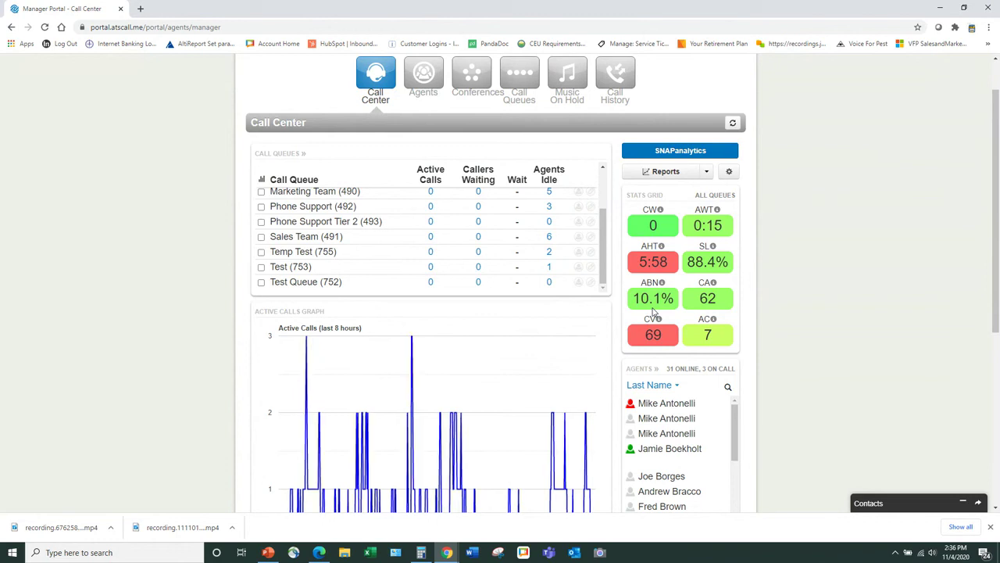
# - Find the agent on phone 123h in the agents list, review that agent's call statistics and charts, and close them
pyautogui.scroll(-2, 668, 334)
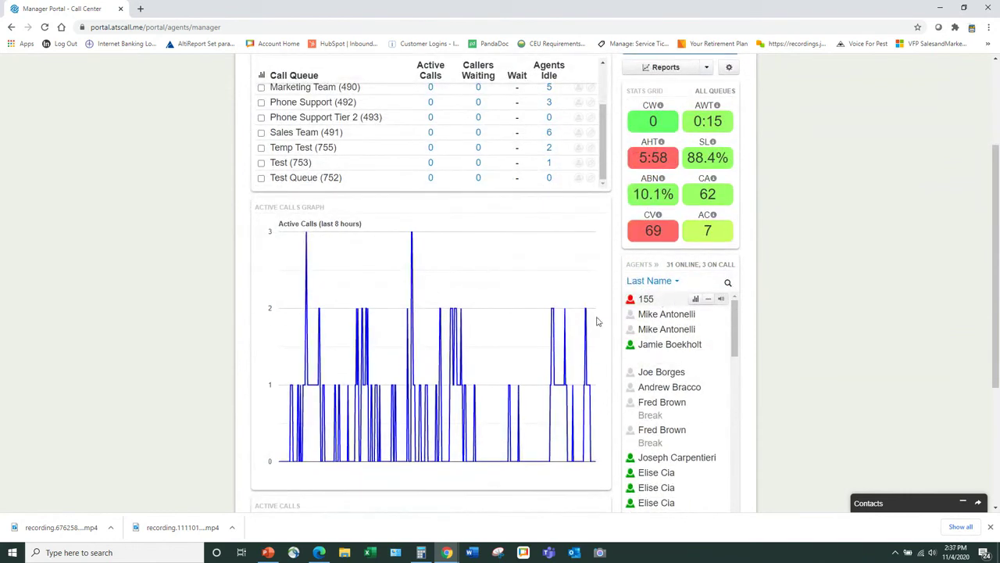
pyautogui.scroll(-3, 694, 383)
pyautogui.scroll(-3, 696, 384)
pyautogui.scroll(-5, 697, 385)
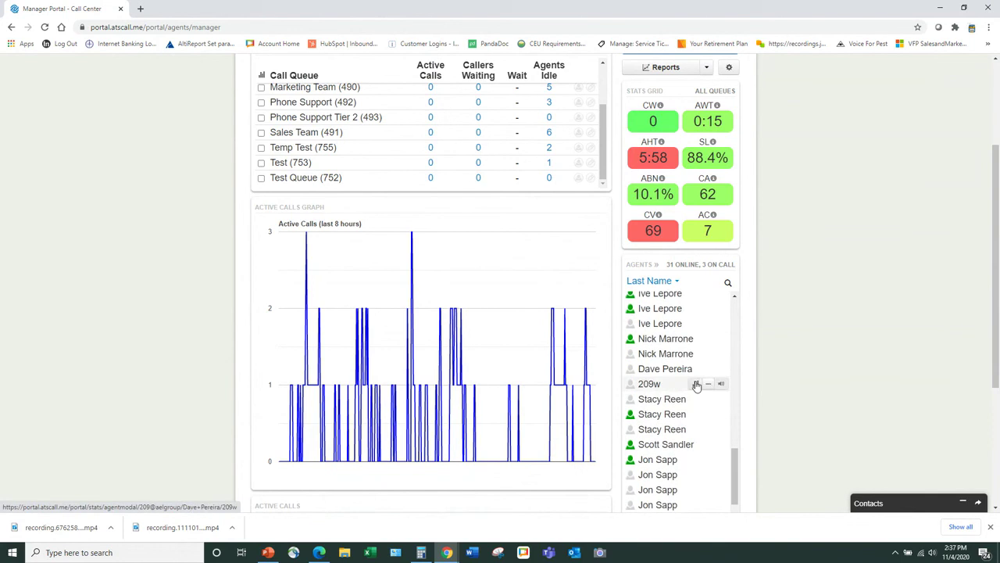
pyautogui.click(695, 415)
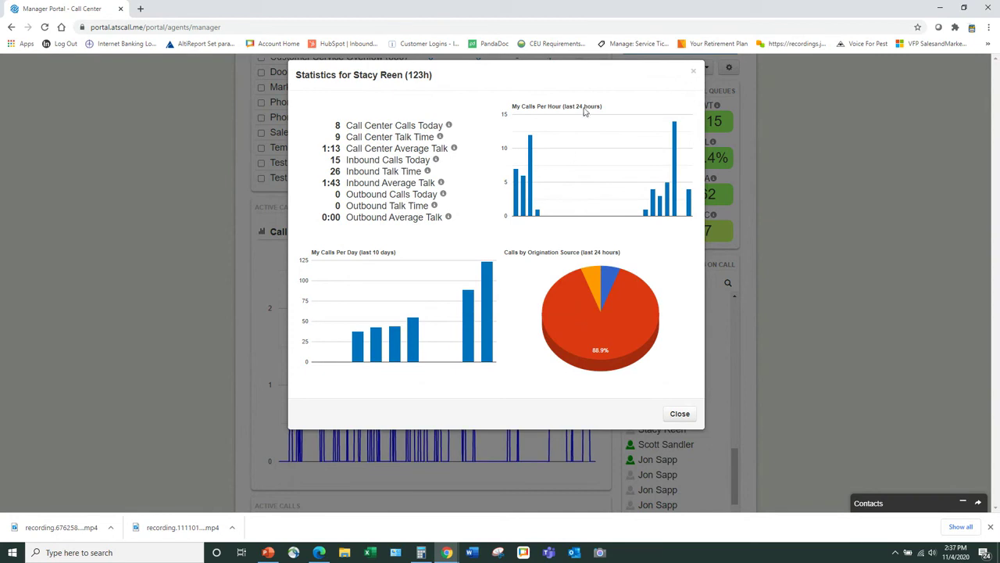
pyautogui.moveTo(585, 288)
pyautogui.click(678, 413)
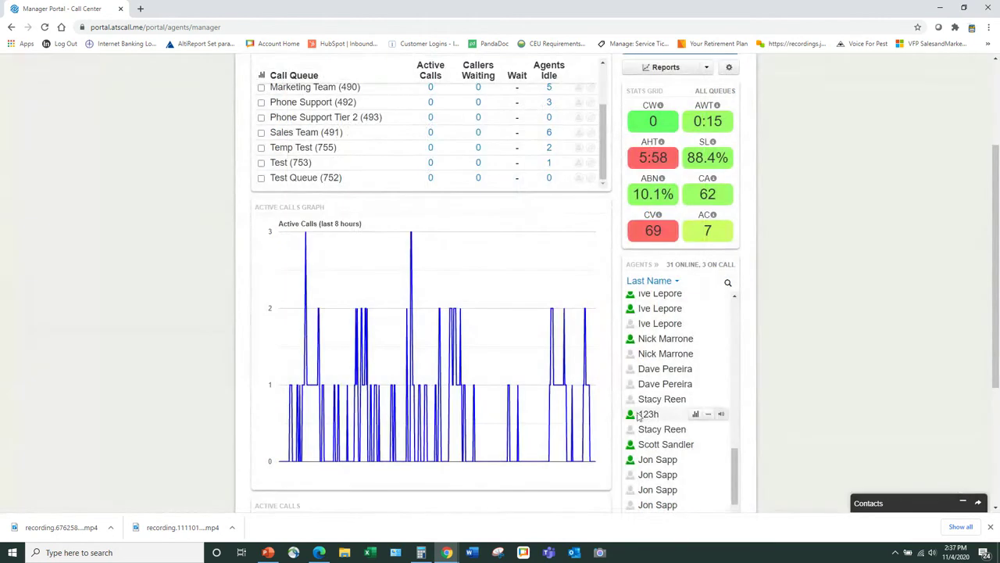
# - Review the queue priorities of the agent on phone 123h and the priority choices for Customer Service, leaving them unchanged
pyautogui.click(708, 414)
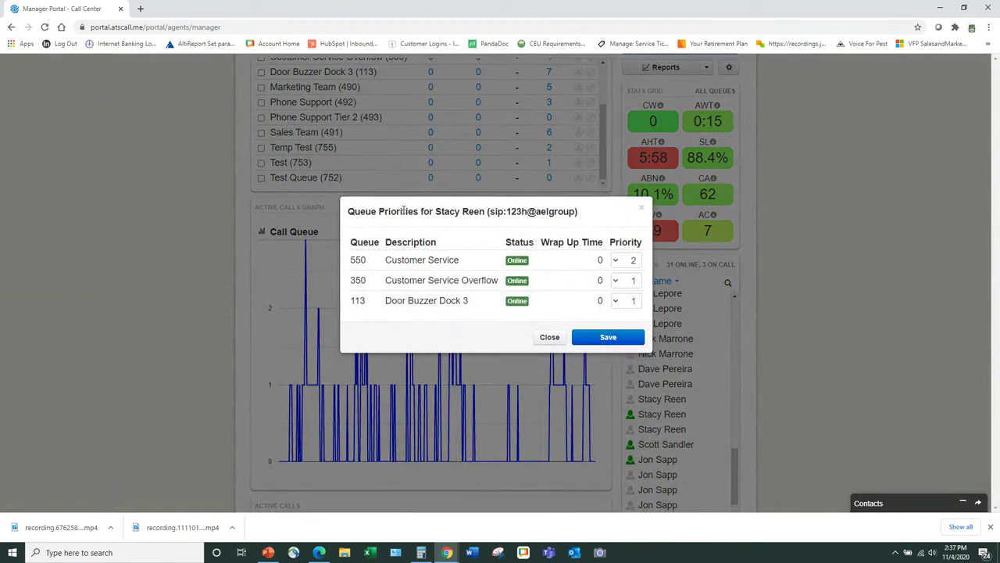
pyautogui.click(632, 261)
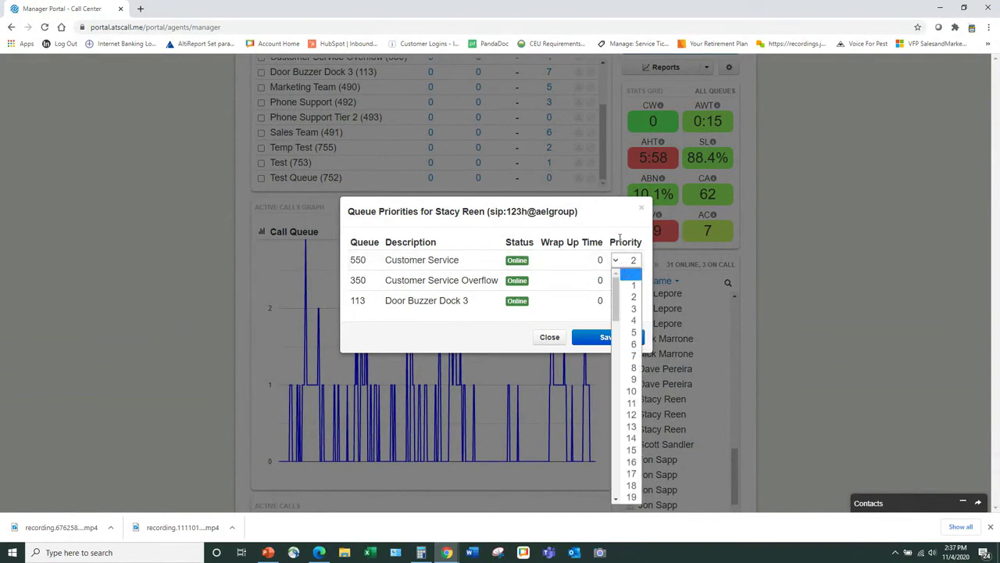
pyautogui.scroll(-10, 623, 394)
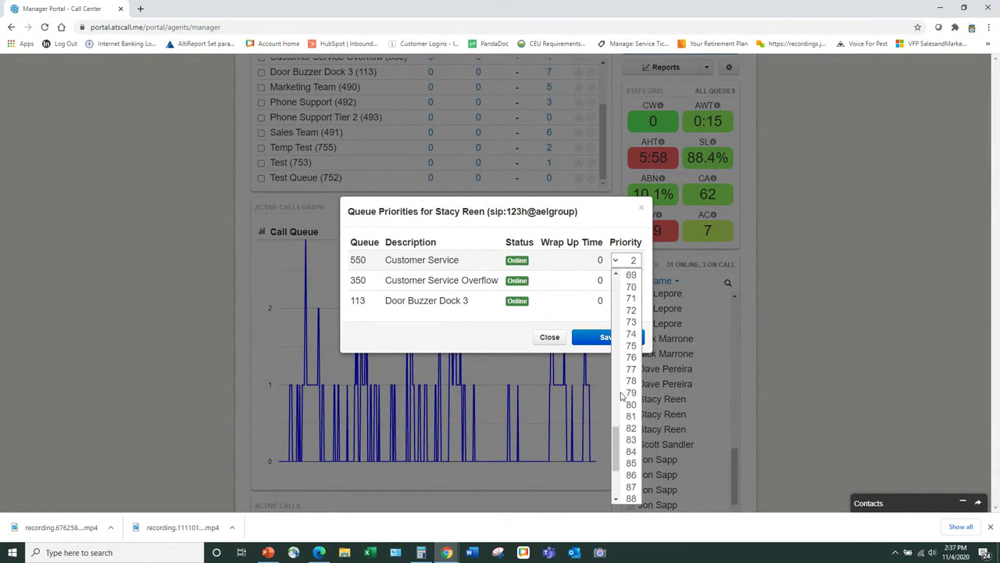
pyautogui.click(608, 210)
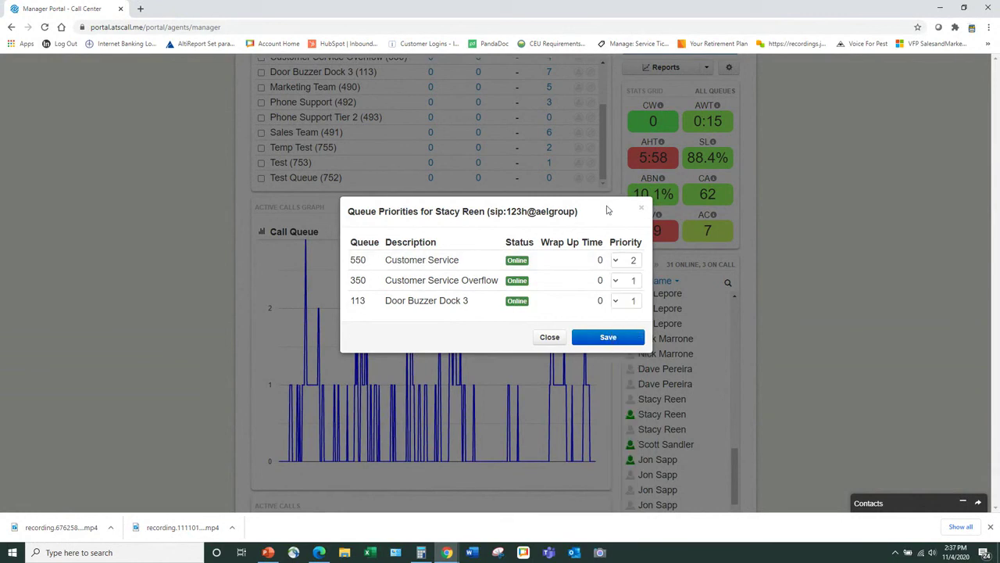
pyautogui.click(551, 337)
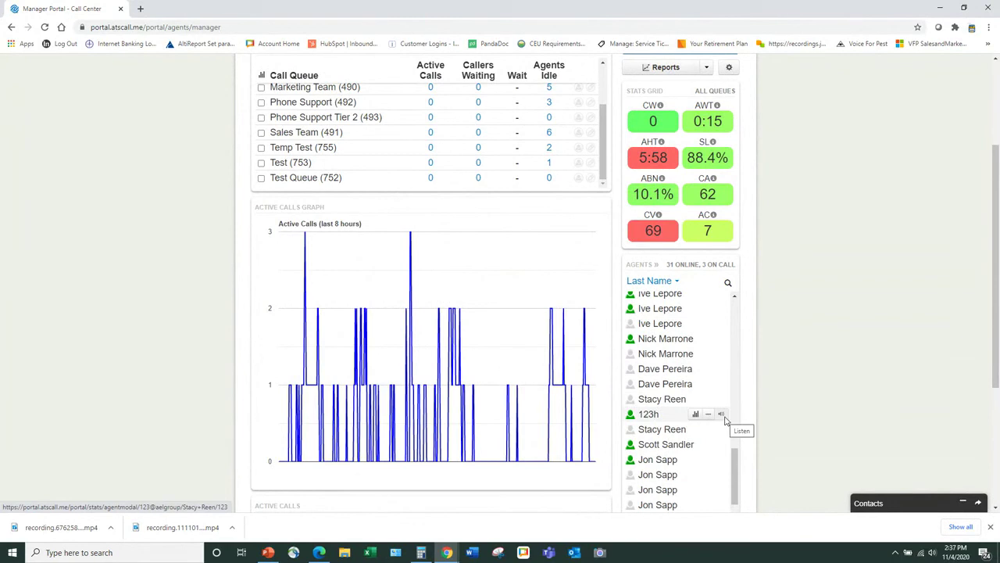
# - Open the Call Center Reports and view the Queue Stats and Agent Stats reports
pyautogui.scroll(-2, 399, 451)
pyautogui.scroll(2, 590, 415)
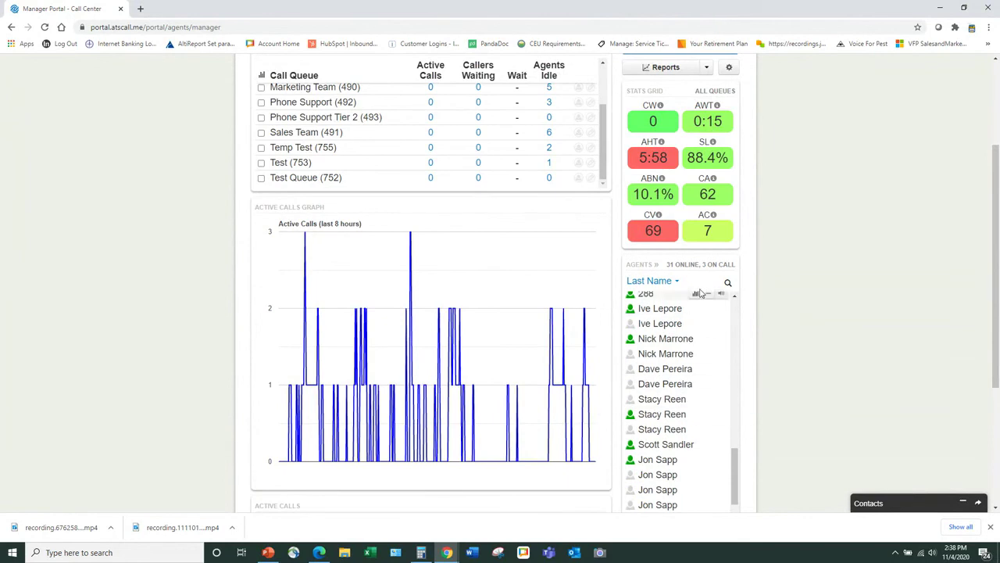
pyautogui.scroll(5, 707, 352)
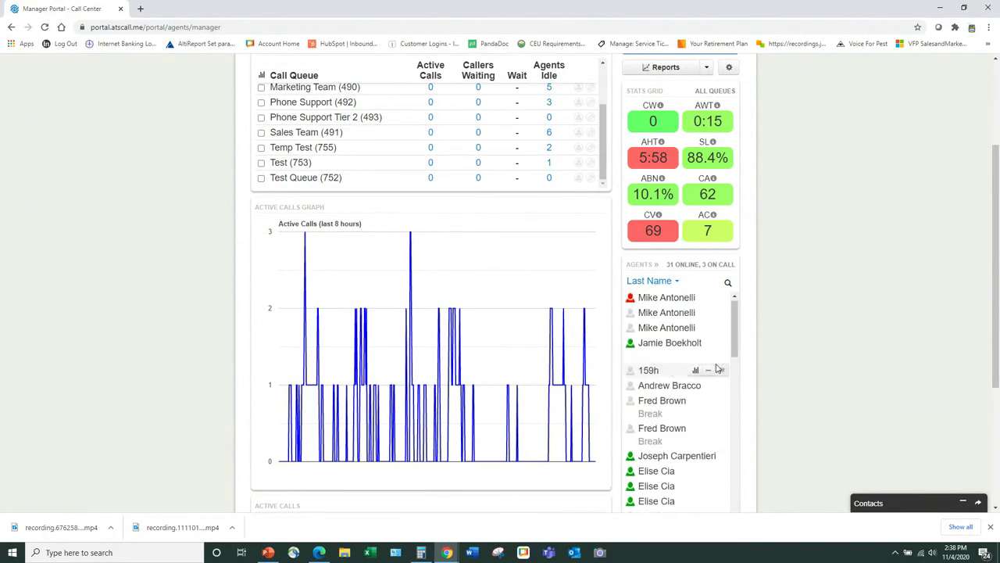
pyautogui.scroll(2, 882, 297)
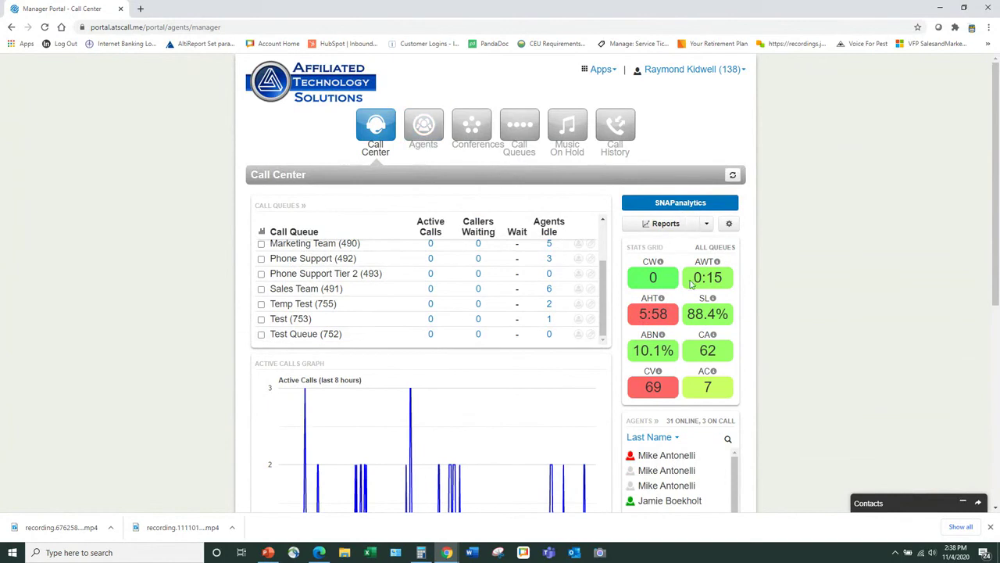
pyautogui.click(666, 226)
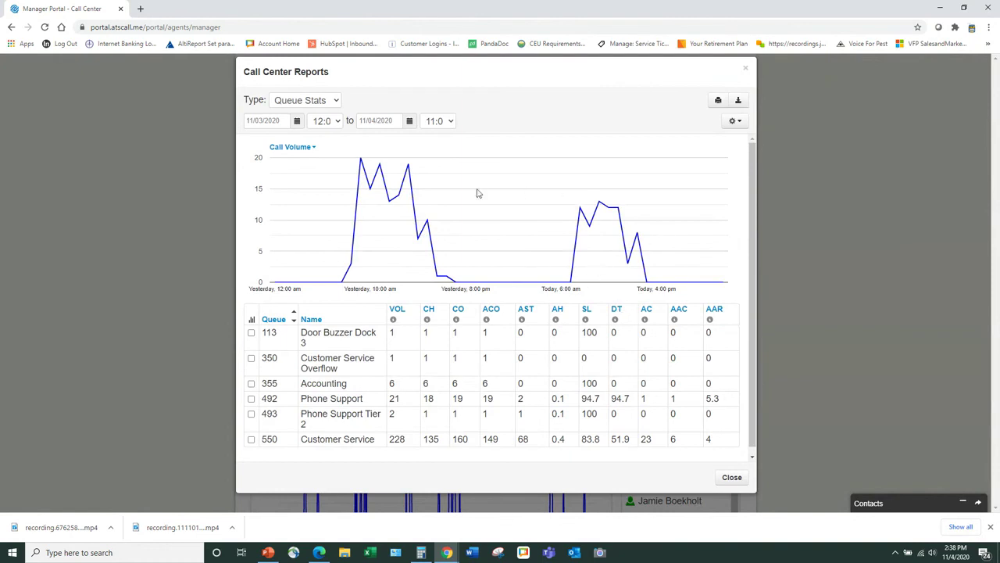
pyautogui.click(332, 102)
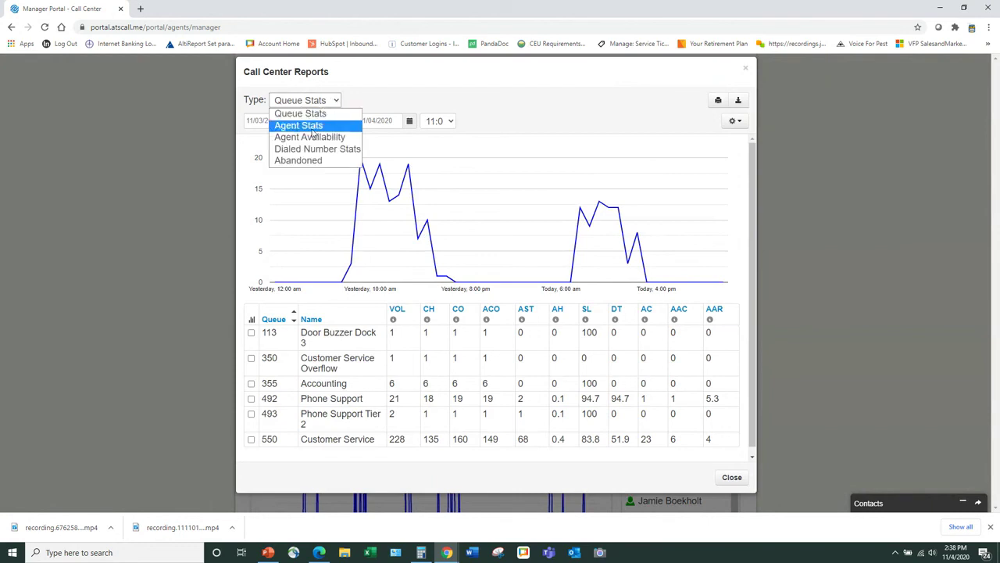
pyautogui.click(313, 128)
# - View the Agent Availability, Dialed Number Stats and Abandoned reports one after another
pyautogui.click(317, 101)
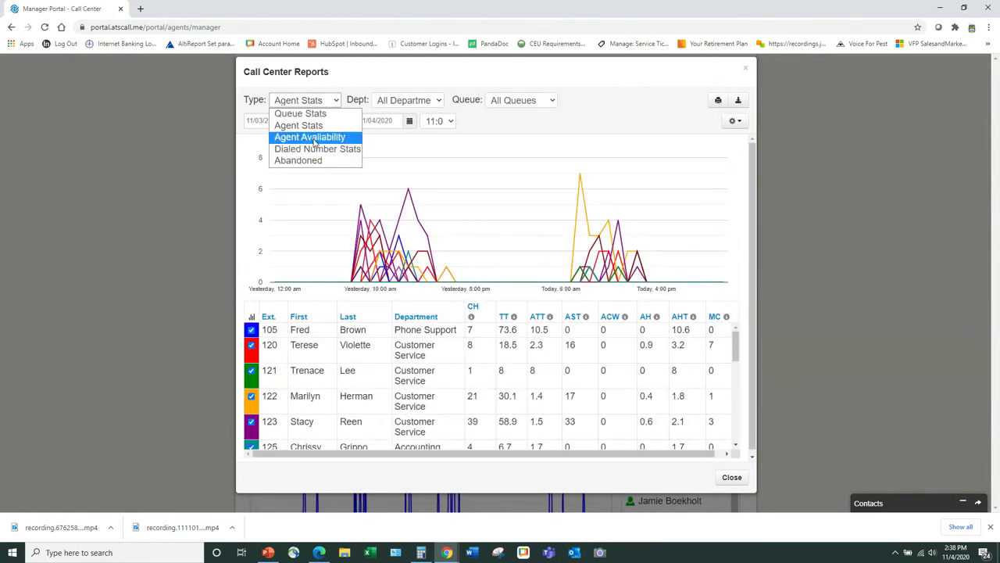
pyautogui.click(313, 137)
pyautogui.click(328, 100)
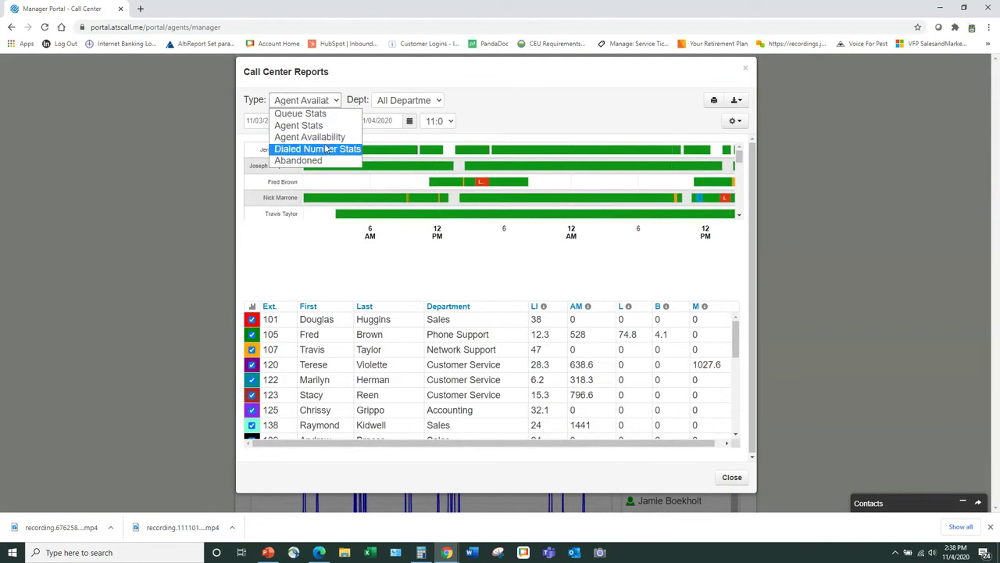
pyautogui.click(326, 148)
pyautogui.click(330, 102)
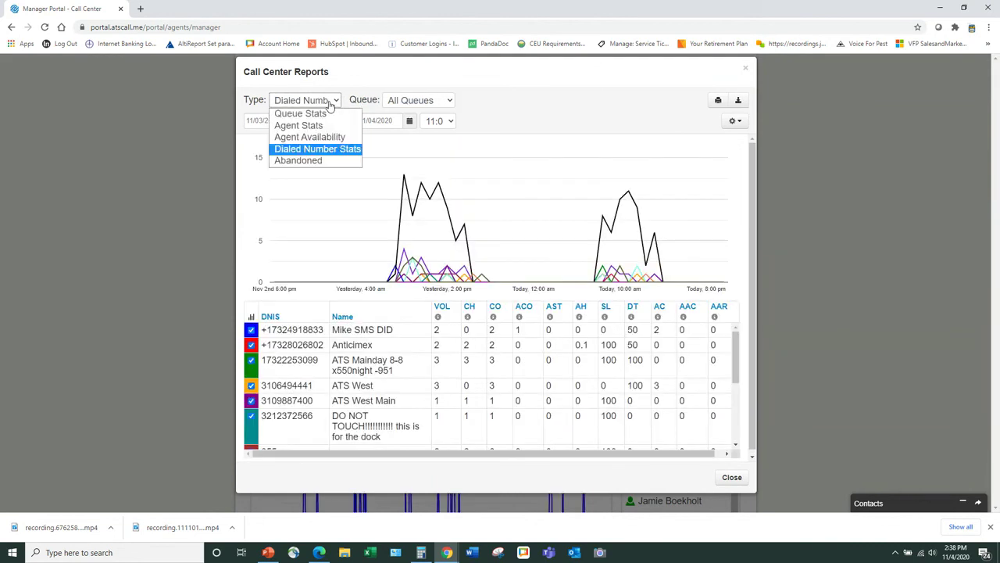
pyautogui.click(301, 161)
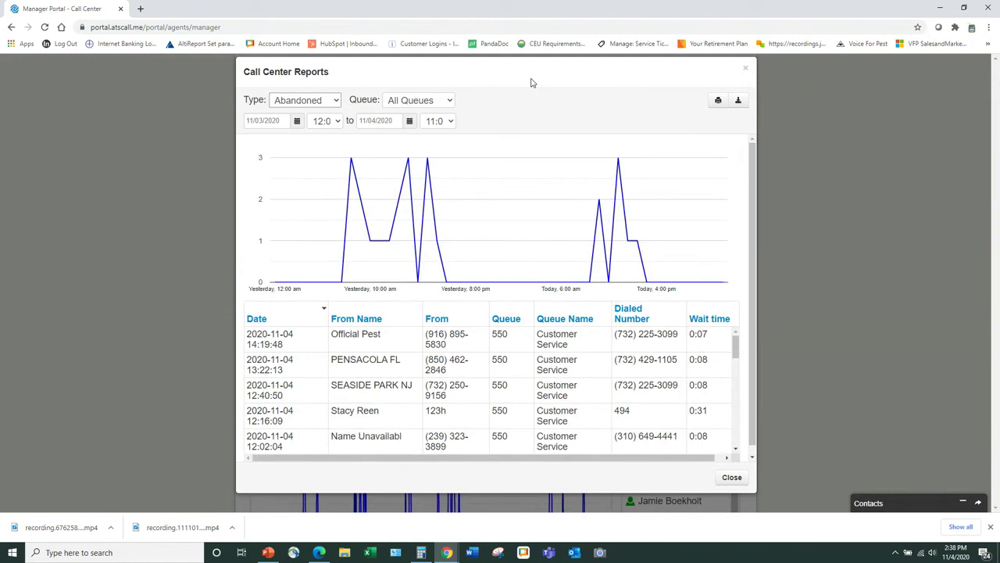
# - Show the Queue Stats report for 11/04/2020 from 8:00 am to 5:00 pm
pyautogui.click(319, 102)
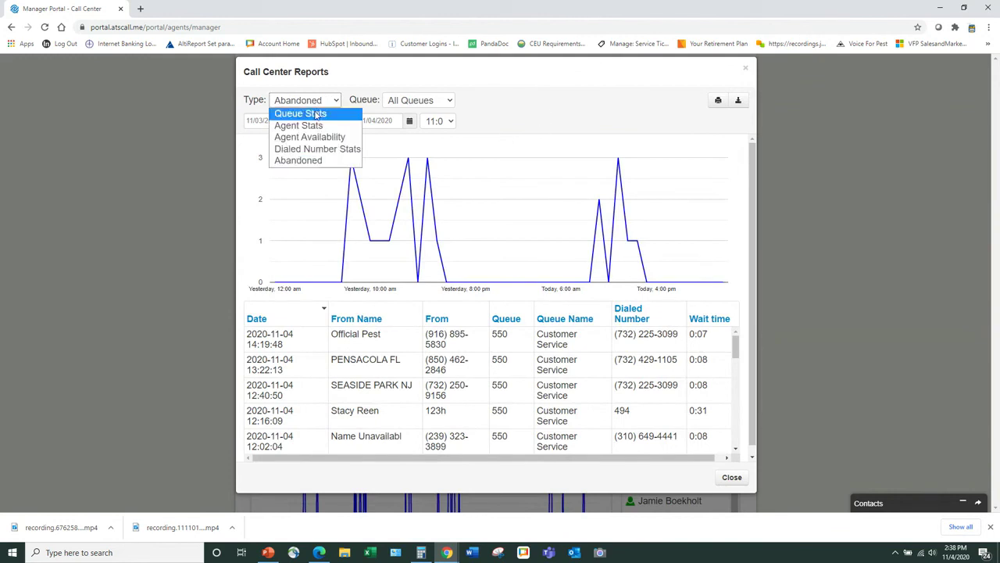
pyautogui.click(318, 114)
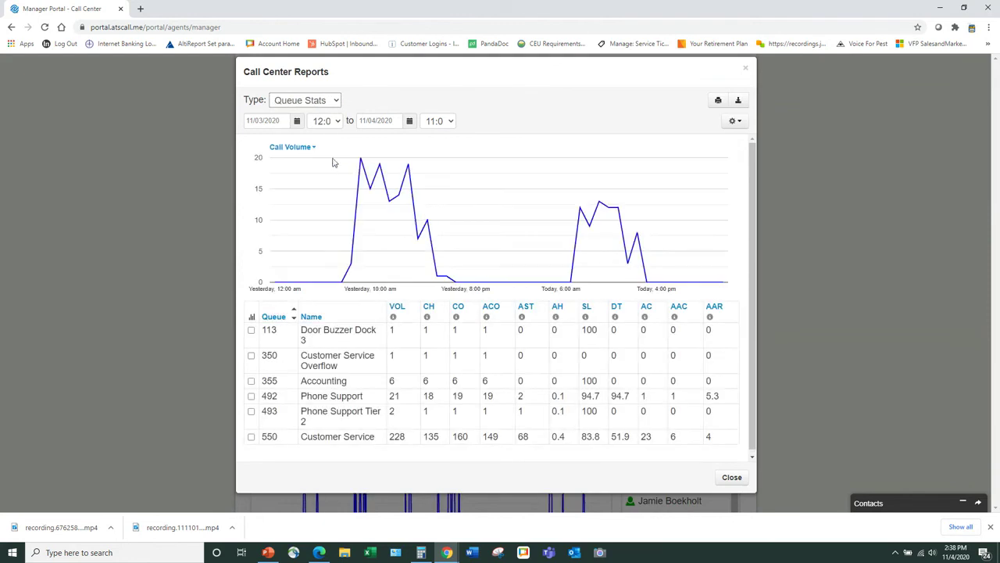
pyautogui.click(297, 122)
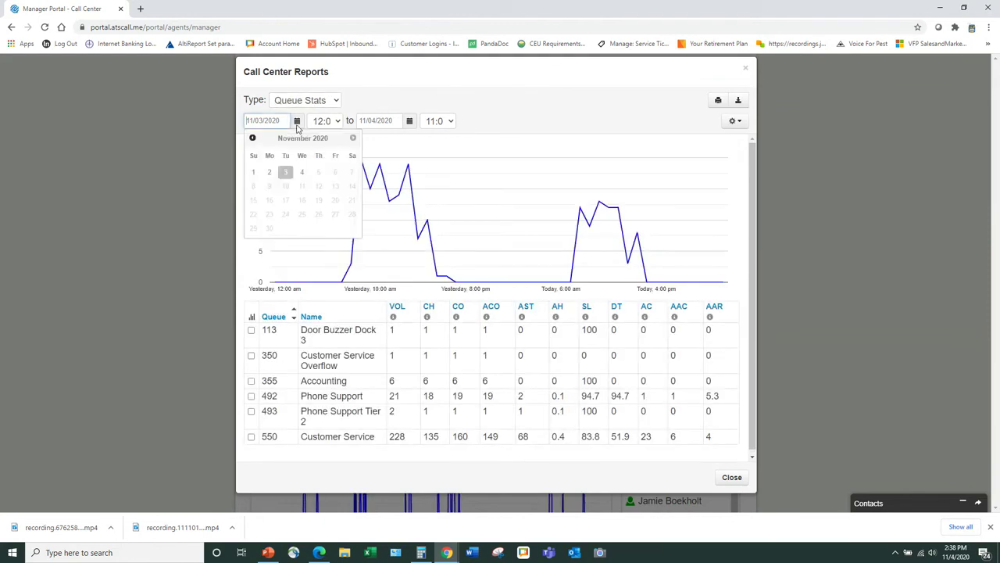
pyautogui.click(300, 174)
pyautogui.click(326, 121)
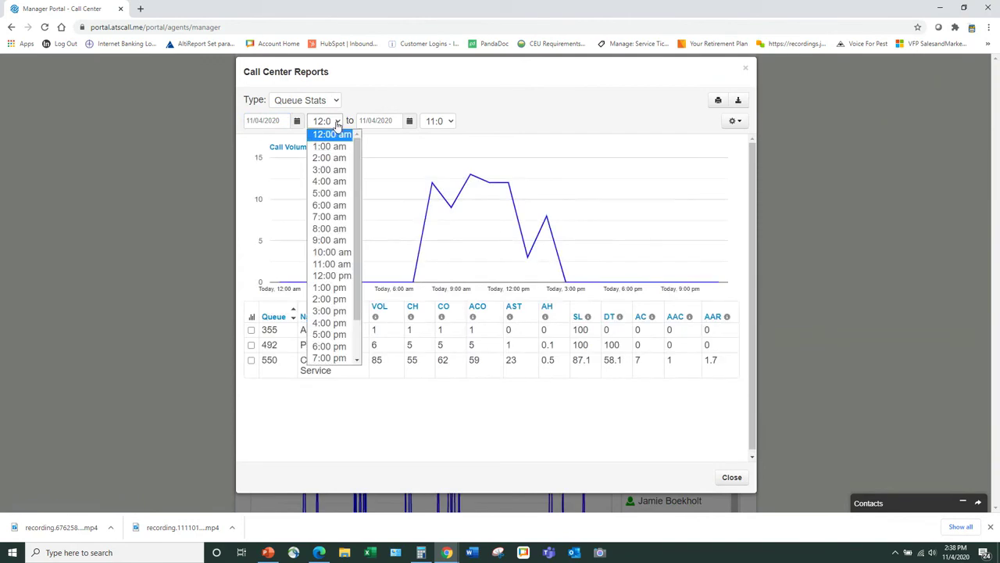
pyautogui.click(328, 229)
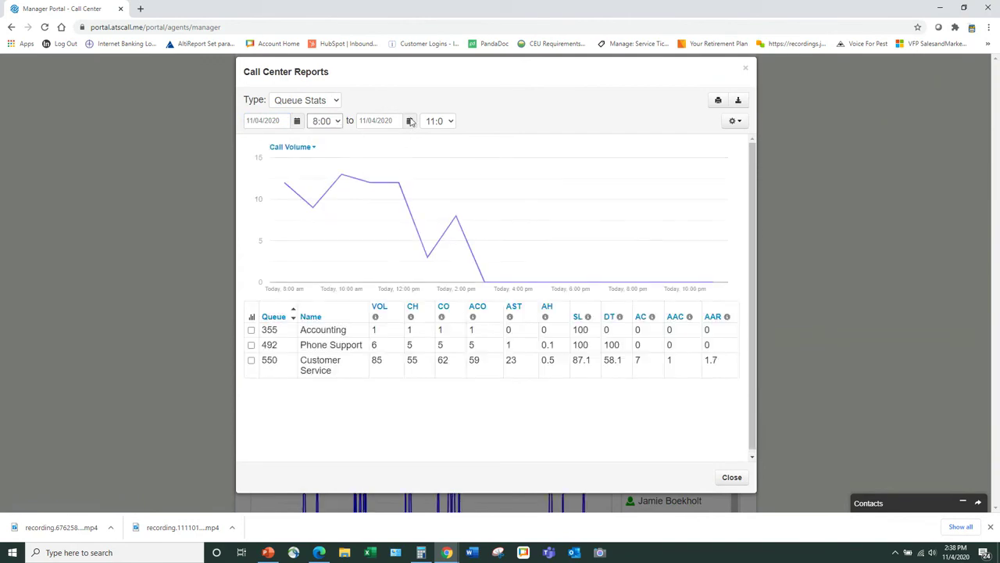
pyautogui.click(437, 125)
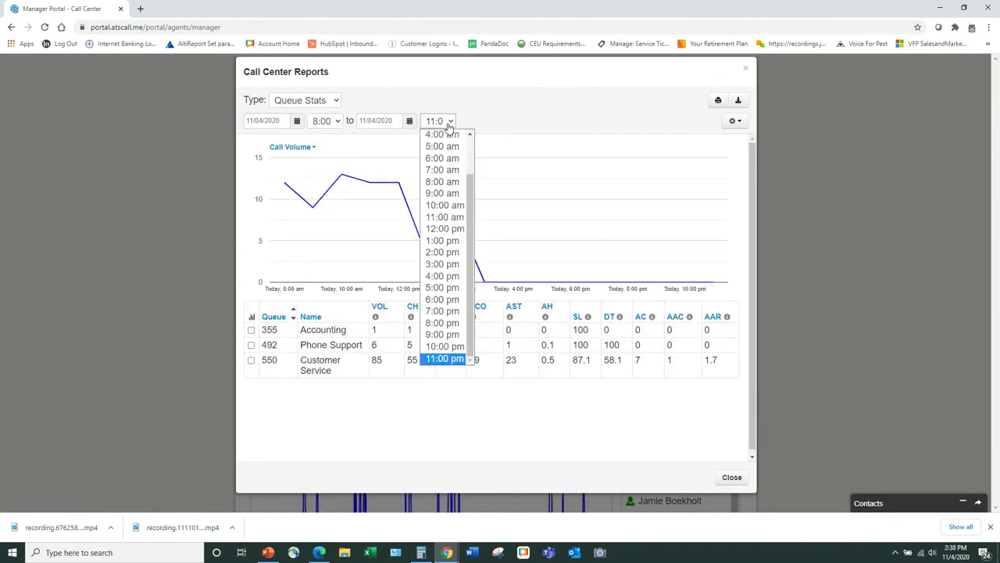
pyautogui.click(436, 290)
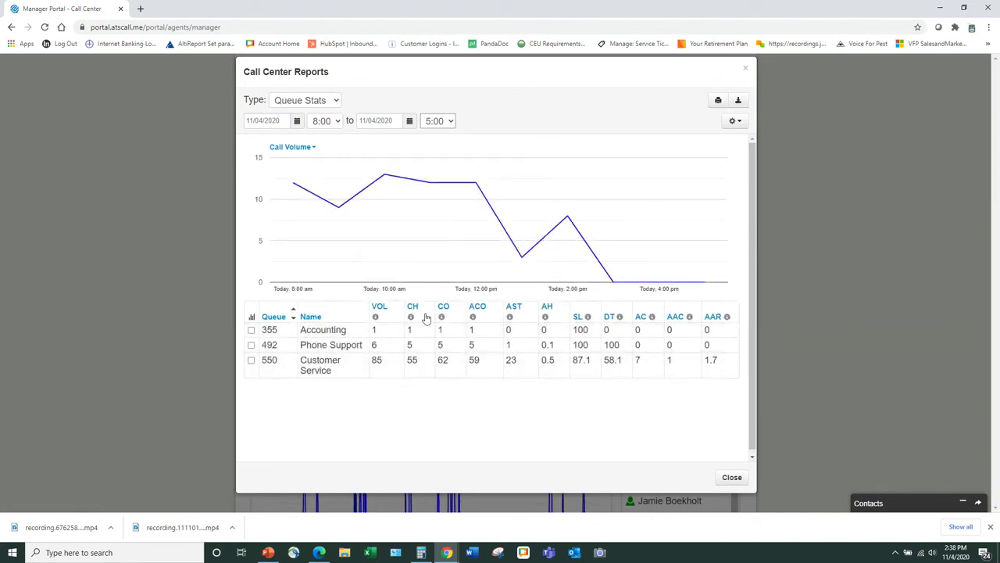
# - Add the Voicemail, Forward, Average Talk Time, Average ACW Time, Abandon Rate, Average Handle Time and Average Wait Time columns to the Queue Stats table
pyautogui.moveTo(375, 321)
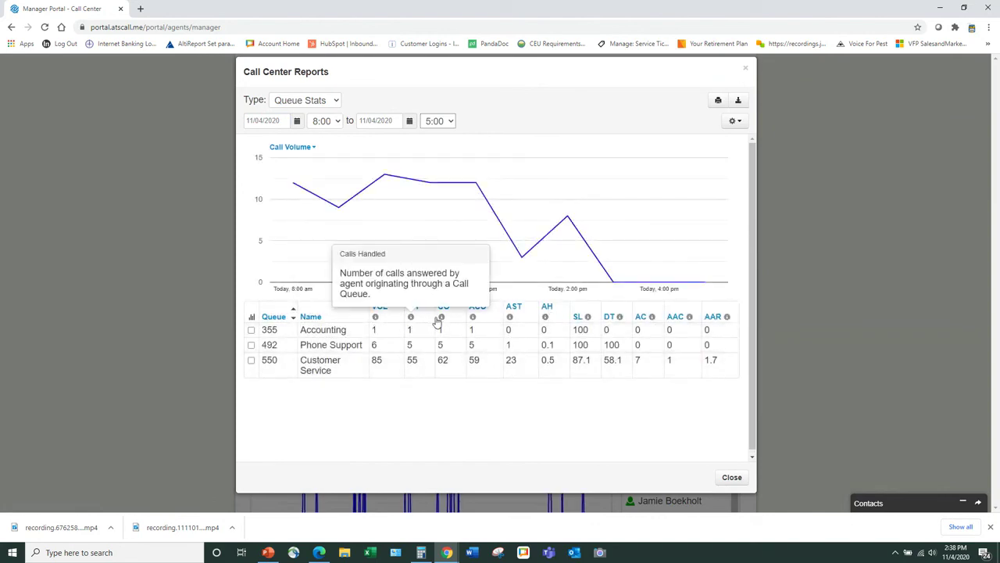
pyautogui.moveTo(442, 319)
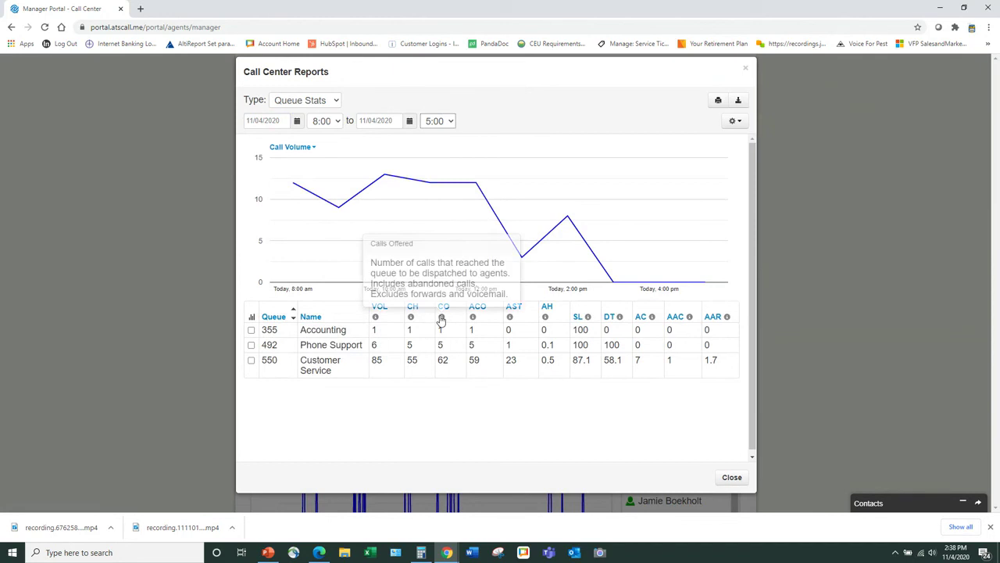
pyautogui.click(728, 124)
pyautogui.click(523, 242)
pyautogui.click(522, 258)
pyautogui.click(523, 317)
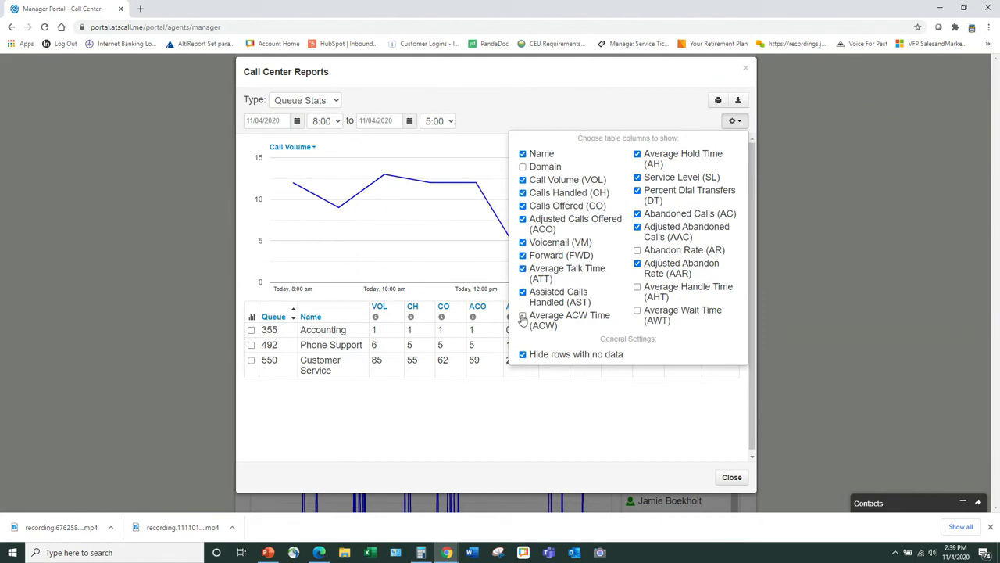
pyautogui.click(637, 286)
pyautogui.click(637, 311)
pyautogui.click(636, 251)
pyautogui.click(702, 422)
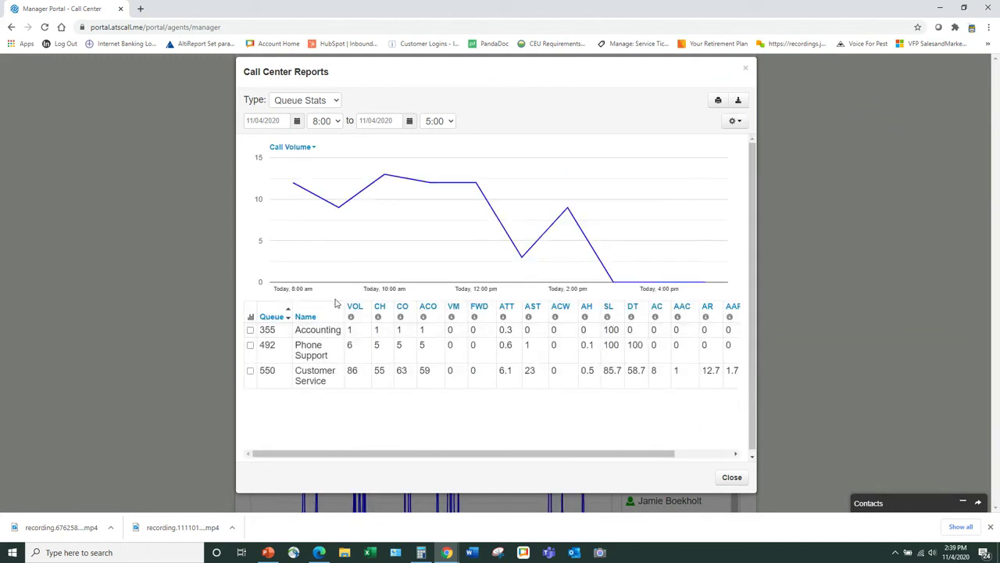
# - View the Agent Stats report for all departments and queues, dismissing the Audio Monitoring window
pyautogui.click(328, 104)
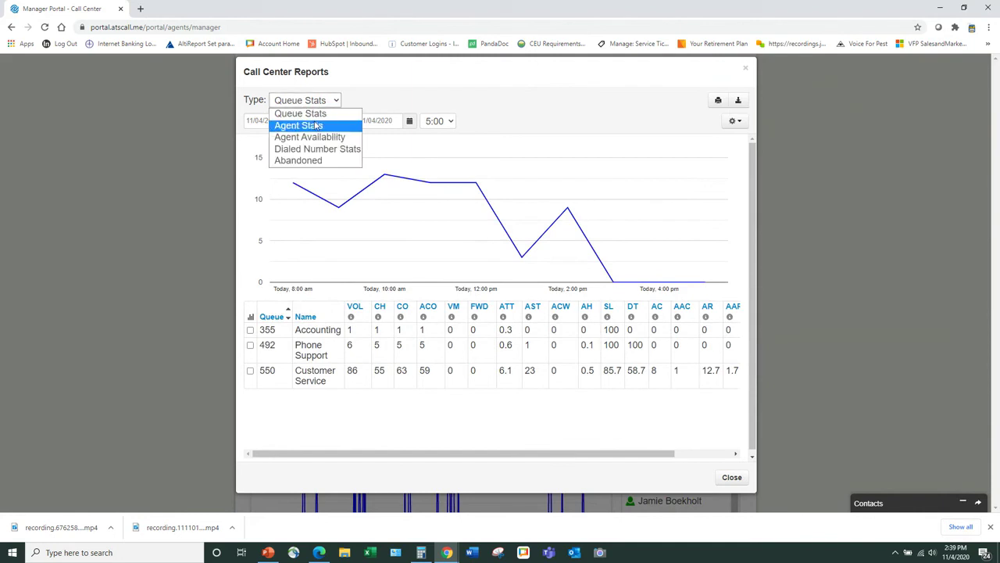
pyautogui.click(316, 125)
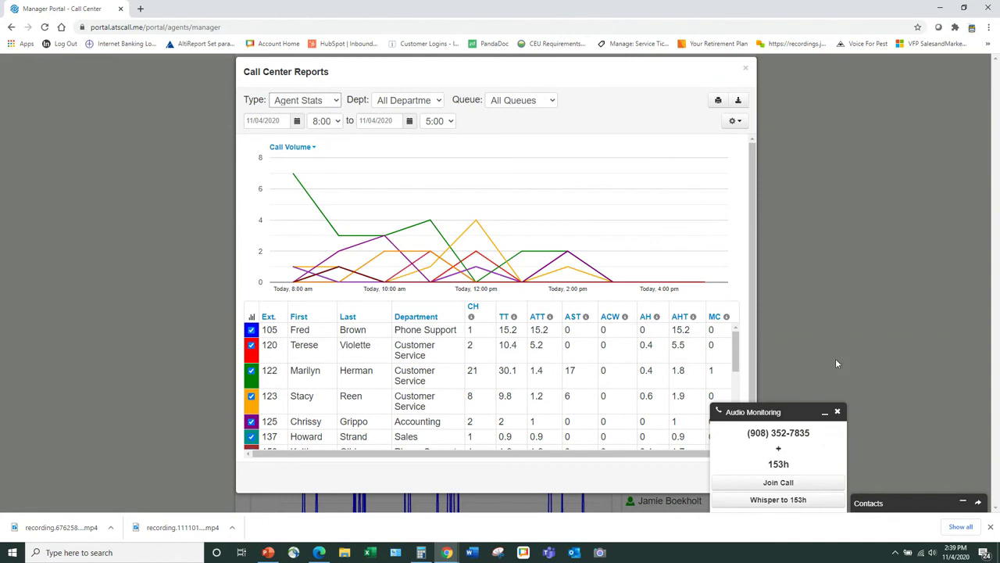
pyautogui.click(836, 411)
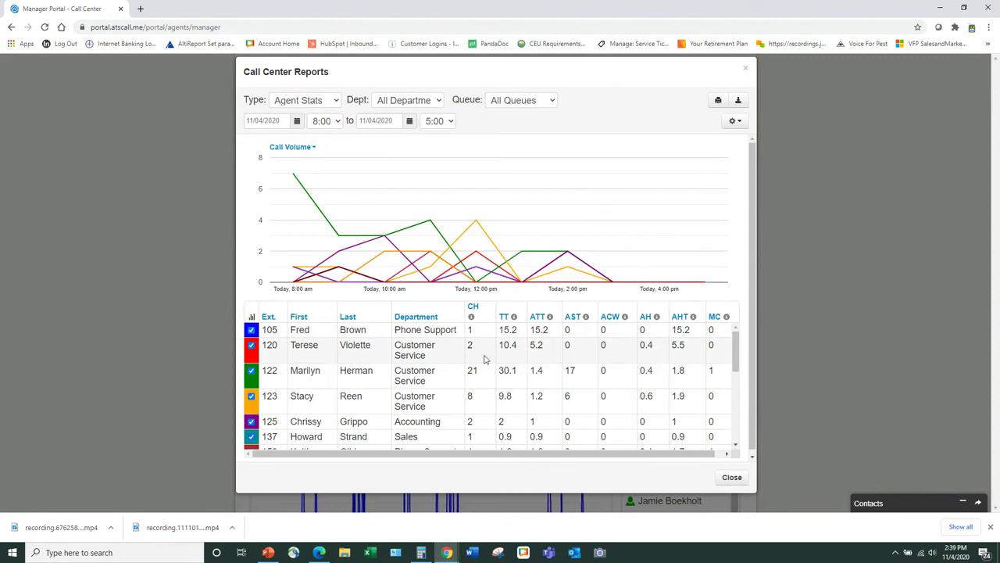
pyautogui.scroll(-1, 492, 381)
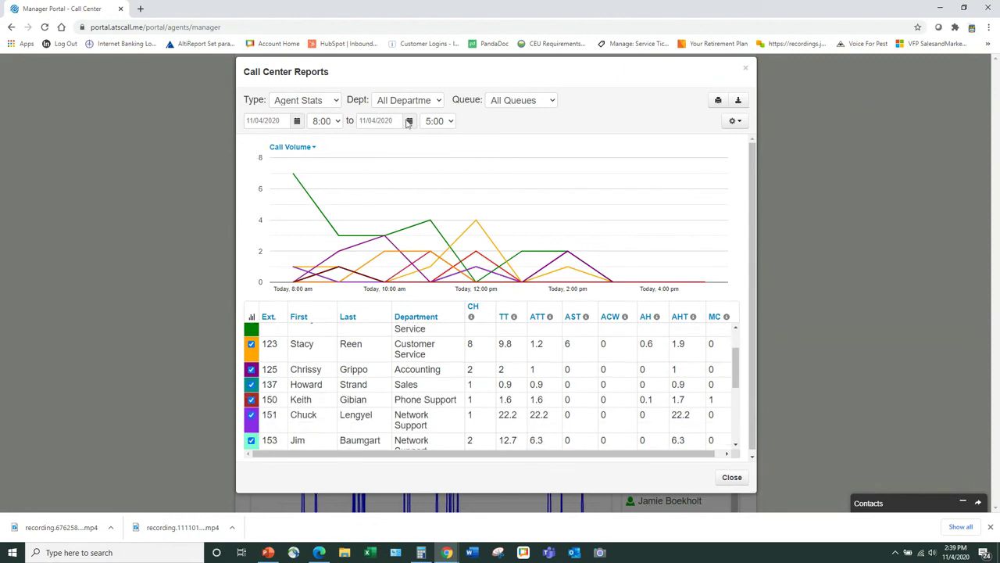
# - Examine the agents' status timeline in the Agent Availability report and view the Dialed Number Stats report
pyautogui.click(321, 103)
pyautogui.click(319, 138)
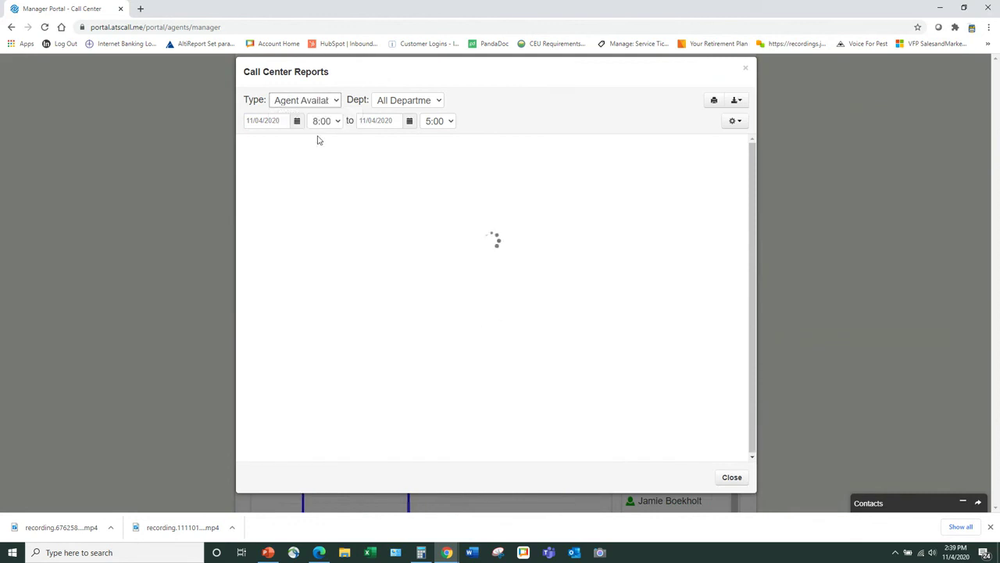
pyautogui.moveTo(614, 156)
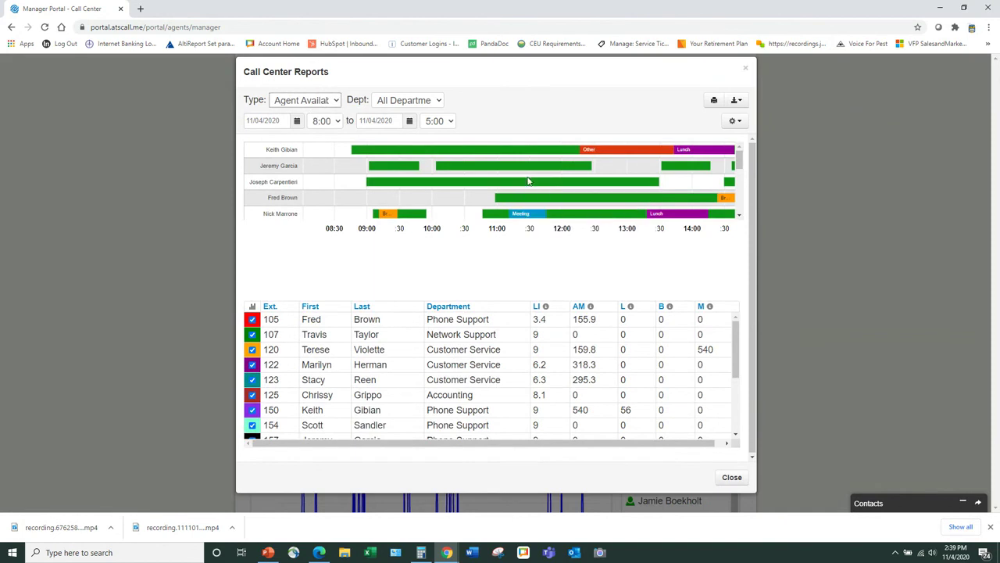
pyautogui.moveTo(673, 215)
pyautogui.click(328, 102)
pyautogui.click(310, 150)
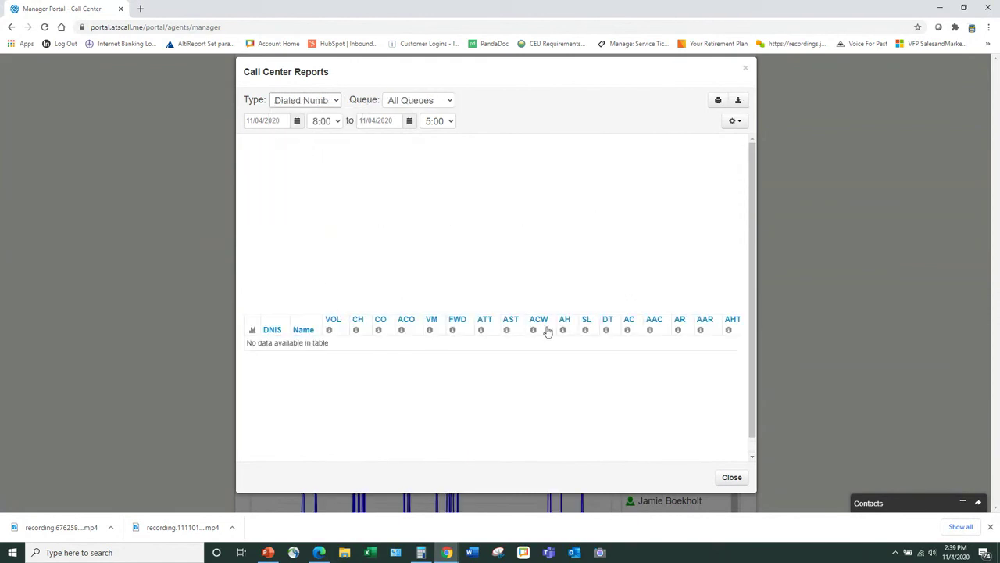
# - View the Abandoned report for all queues and look through its list of calls
pyautogui.click(336, 103)
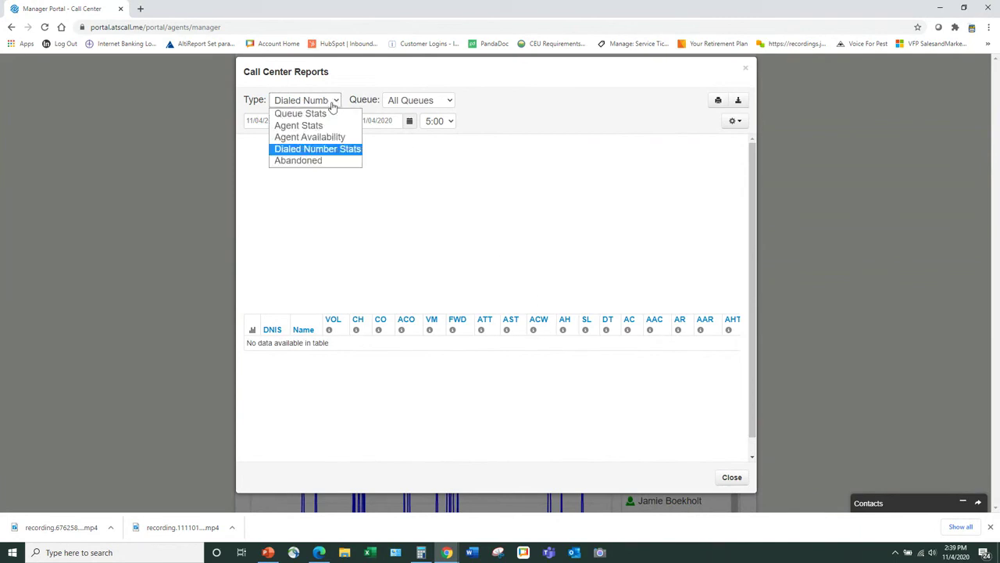
pyautogui.click(305, 162)
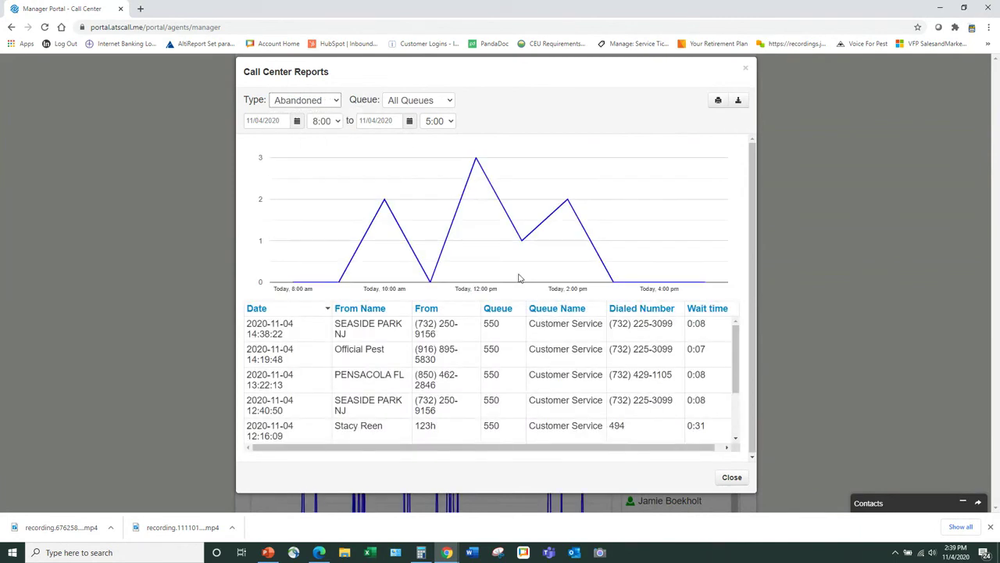
pyautogui.scroll(-3, 627, 386)
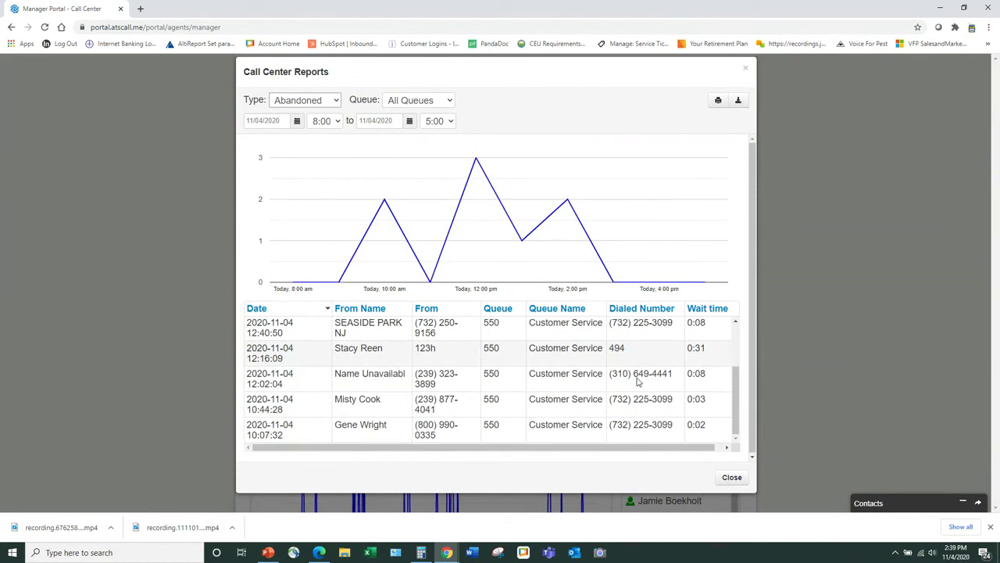
pyautogui.scroll(3, 637, 376)
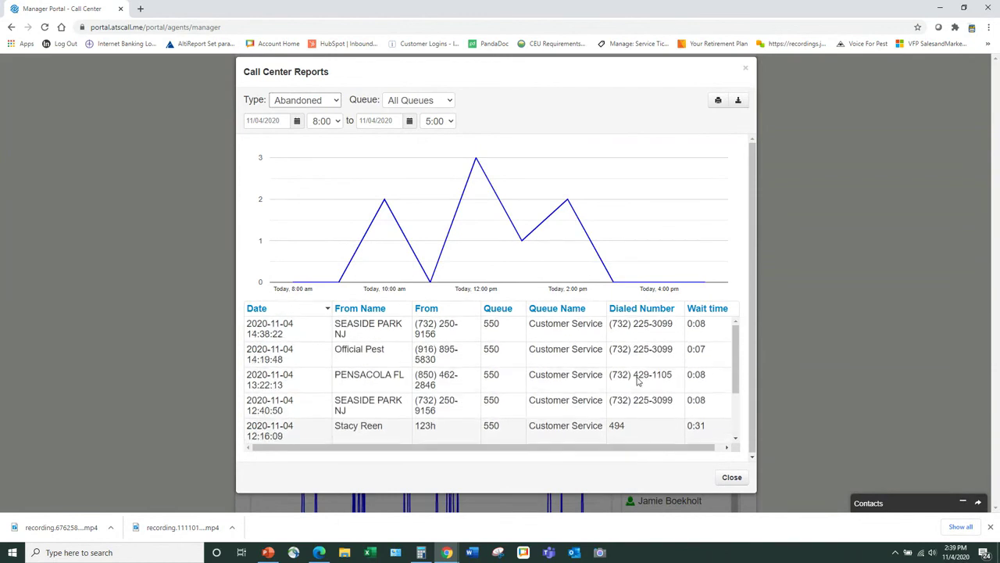
# - Filter the Abandoned report to Customer Service (550), review the calls' wait times, and close the reports
pyautogui.click(452, 103)
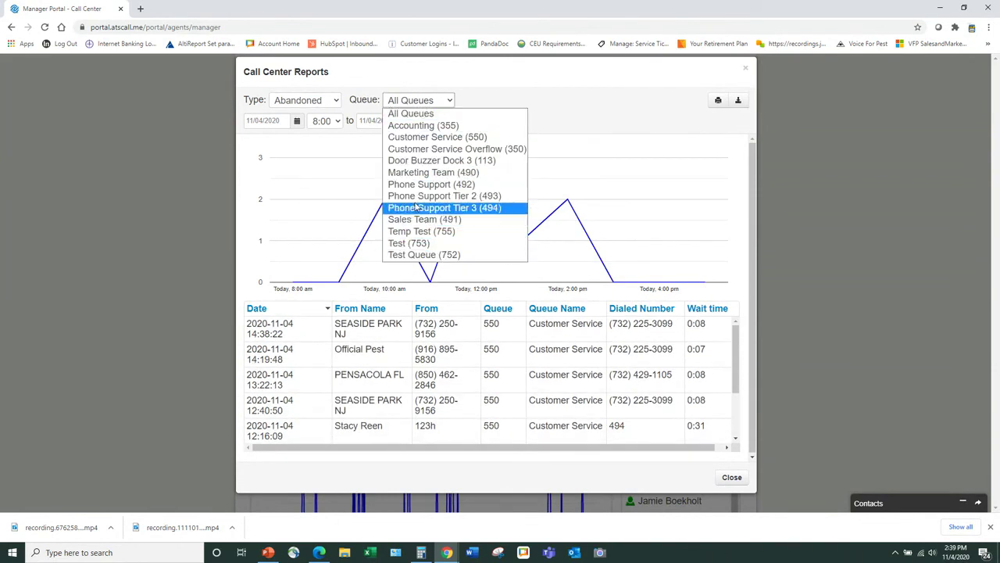
pyautogui.click(409, 137)
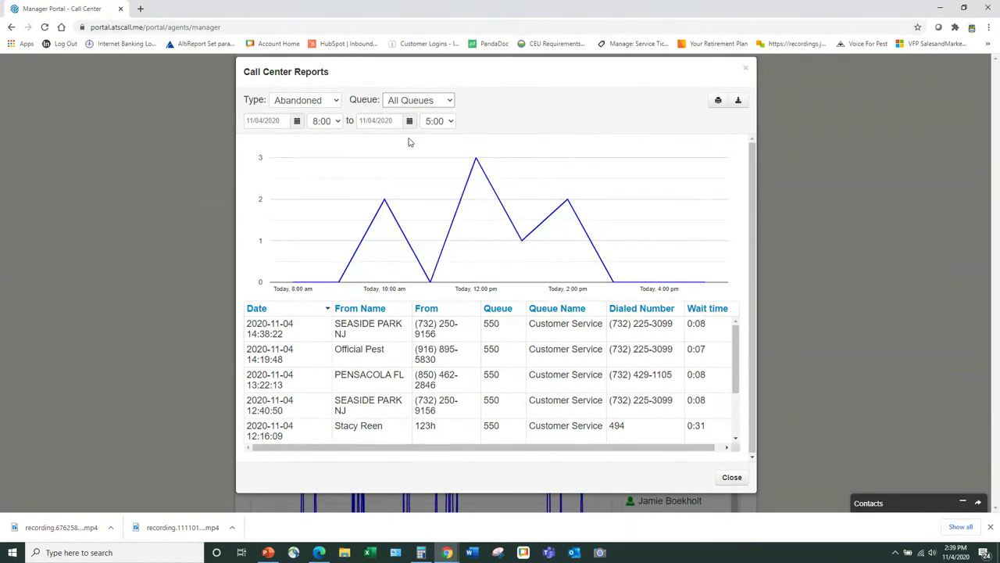
pyautogui.scroll(-1, 654, 415)
pyautogui.scroll(1, 654, 422)
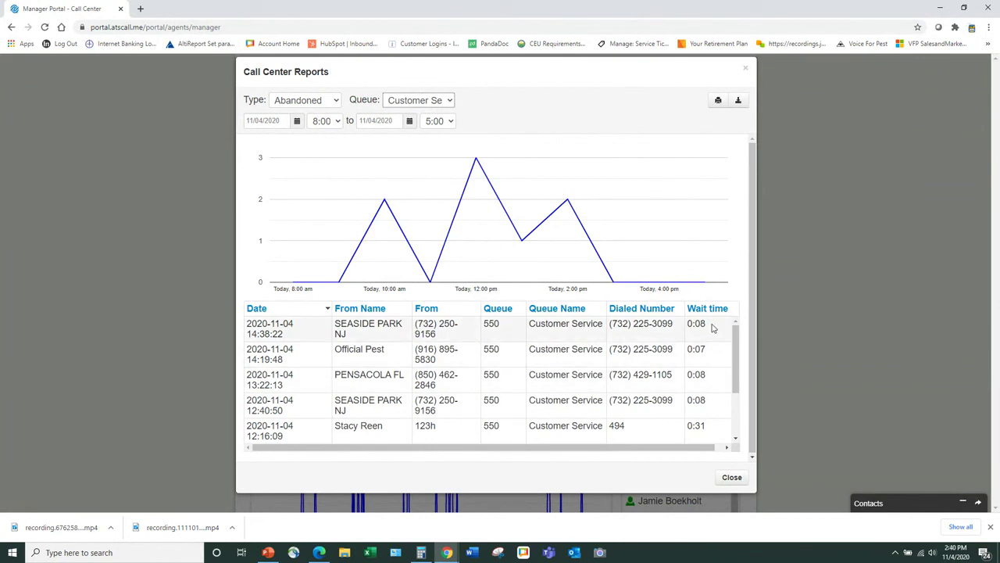
pyautogui.scroll(-1, 711, 344)
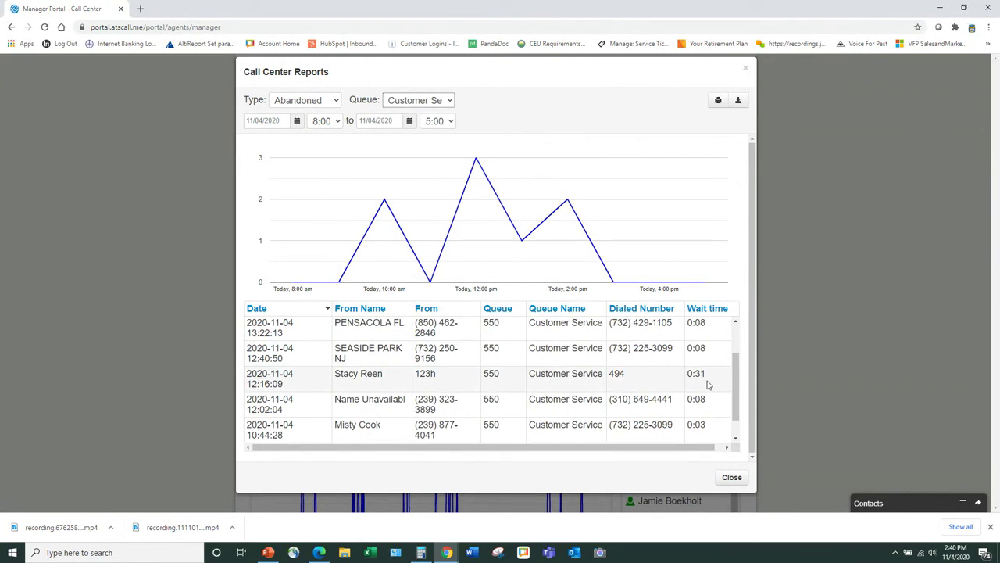
pyautogui.scroll(-1, 708, 384)
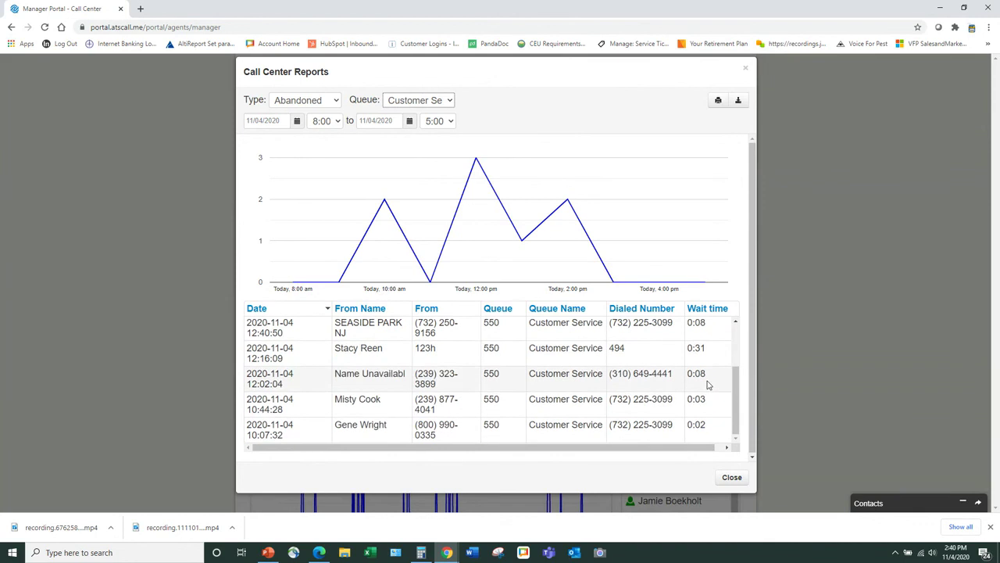
pyautogui.scroll(2, 707, 384)
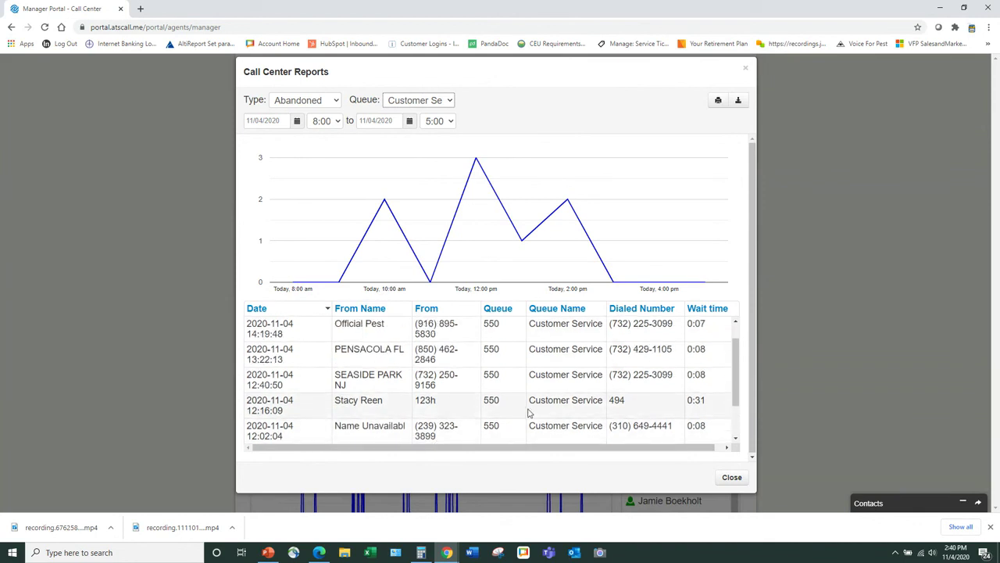
pyautogui.scroll(1, 670, 389)
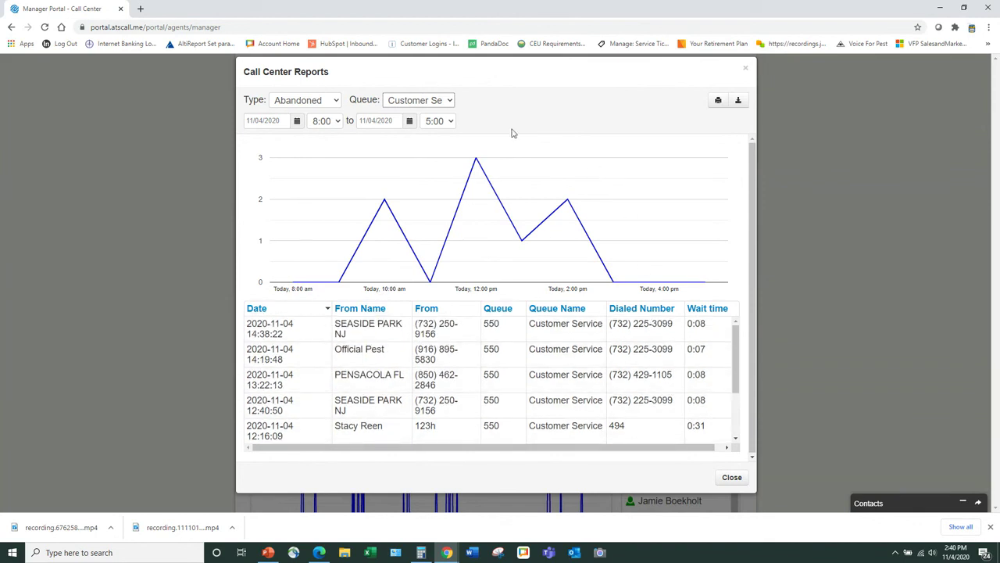
pyautogui.click(731, 477)
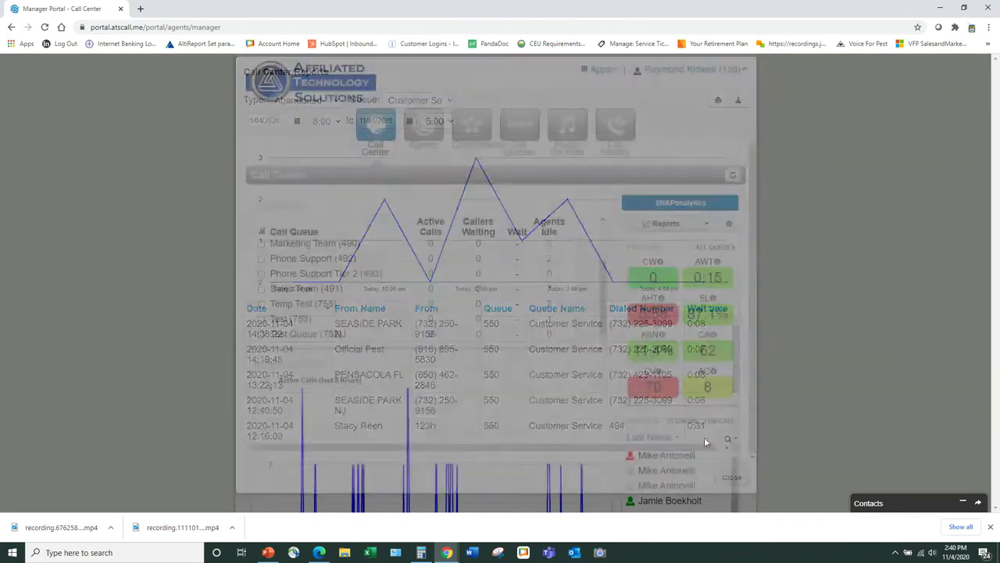
# - Open the Email Reports settings and try out the Agent, Call Queue and Summary report types
pyautogui.click(707, 224)
pyautogui.click(670, 244)
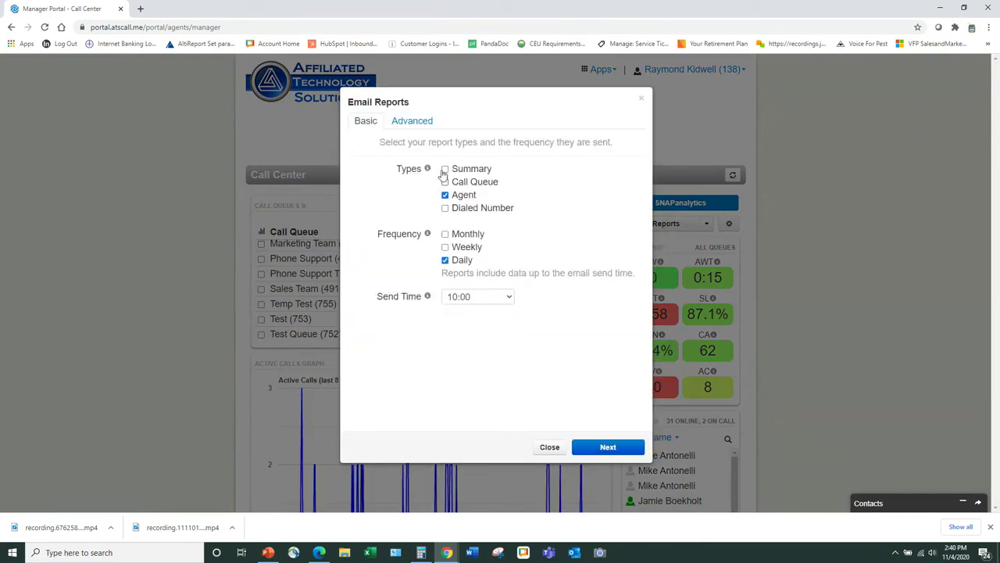
pyautogui.click(445, 196)
pyautogui.click(444, 181)
pyautogui.click(444, 168)
pyautogui.click(445, 181)
pyautogui.click(445, 181)
pyautogui.click(445, 168)
# - Select Service Level among the advanced call queue statistics for the emailed reports and look through the agent statistics choices
pyautogui.click(414, 122)
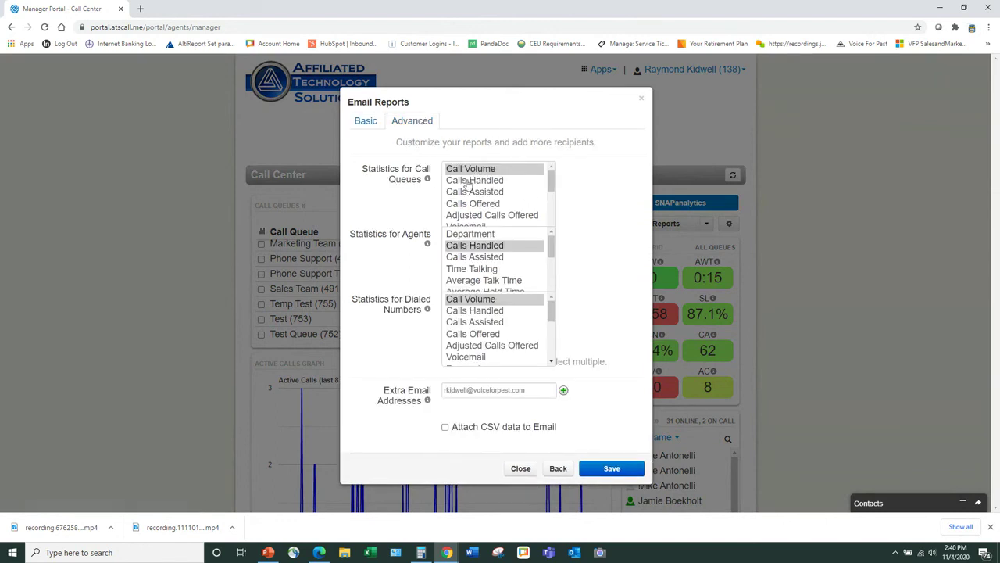
pyautogui.scroll(-2, 547, 189)
pyautogui.click(539, 220)
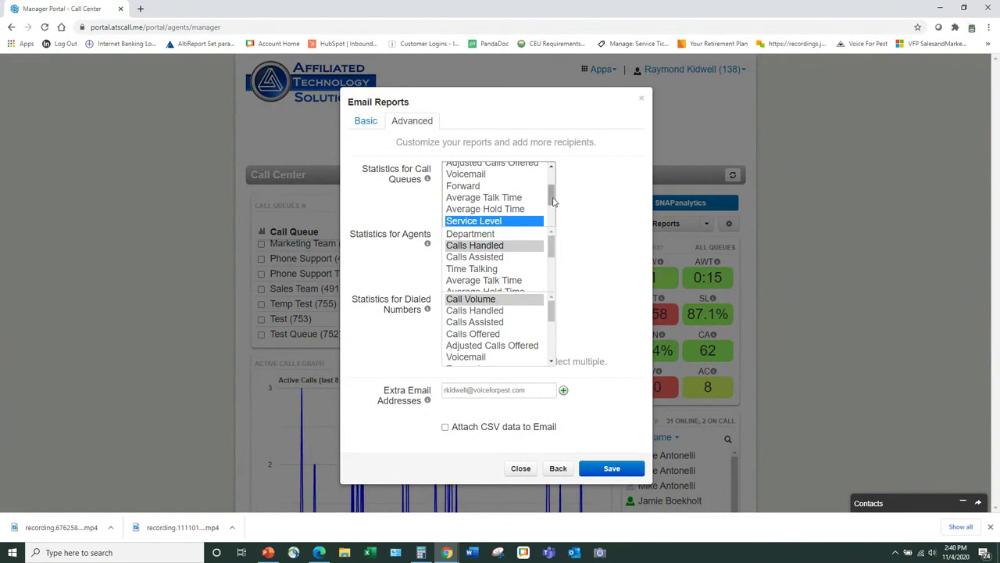
pyautogui.scroll(2, 551, 195)
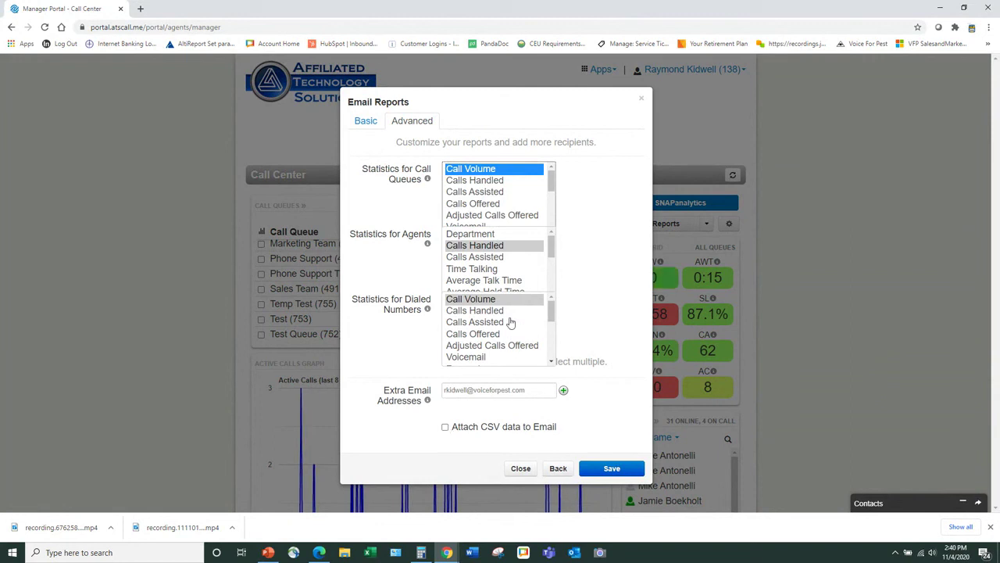
pyautogui.moveTo(551, 180)
pyautogui.mouseDown()
pyautogui.moveTo(552, 218)
pyautogui.moveTo(552, 169)
pyautogui.mouseUp()
pyautogui.click(477, 196)
pyautogui.scroll(-1, 523, 207)
pyautogui.moveTo(550, 250)
pyautogui.mouseDown()
pyautogui.moveTo(552, 285)
pyautogui.moveTo(553, 251)
pyautogui.mouseUp()
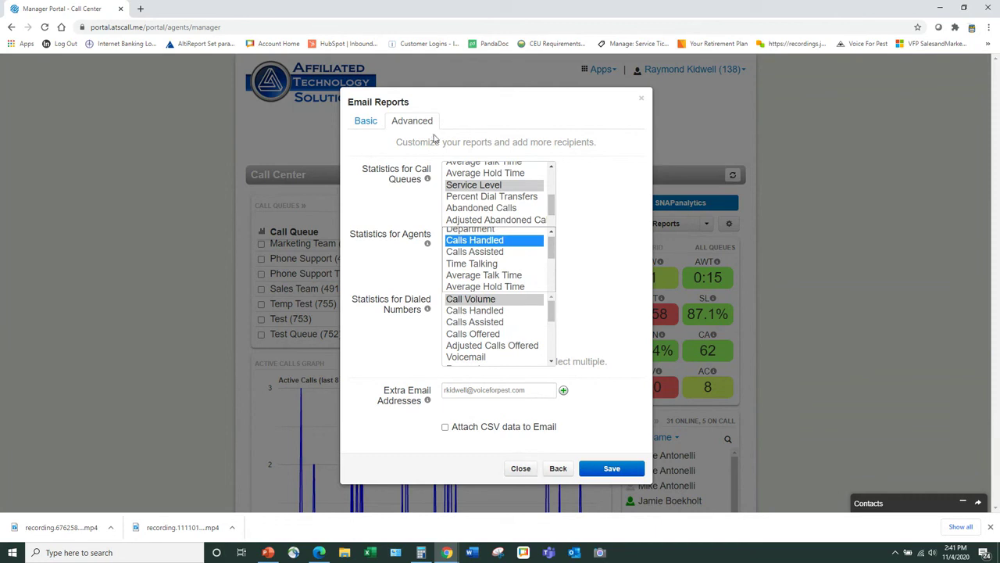
# - Leave the email report settings and look through the SNAPanalytics Agent Stock Board's call charts, agent list and available apps
pyautogui.click(368, 125)
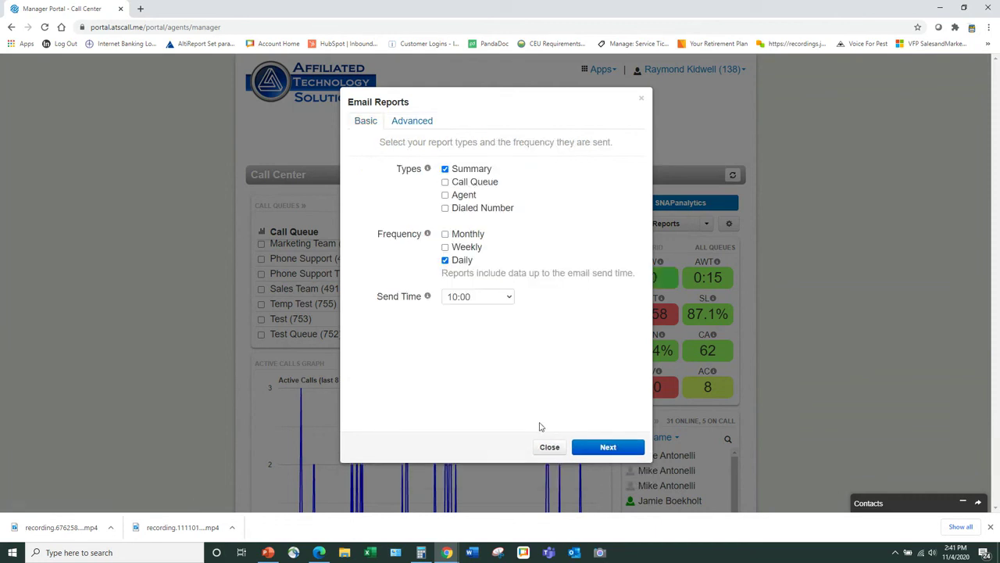
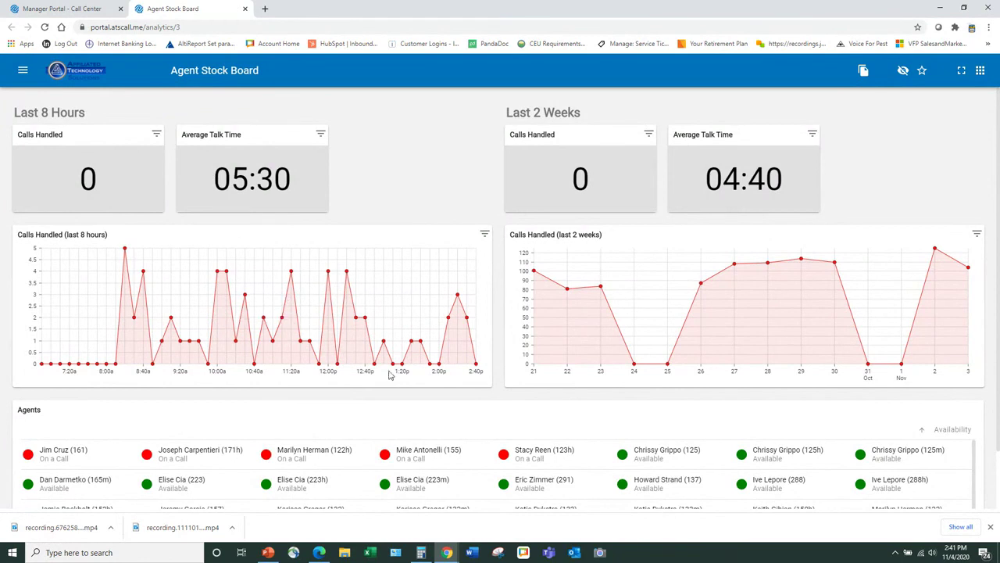
pyautogui.scroll(-5, 500, 430)
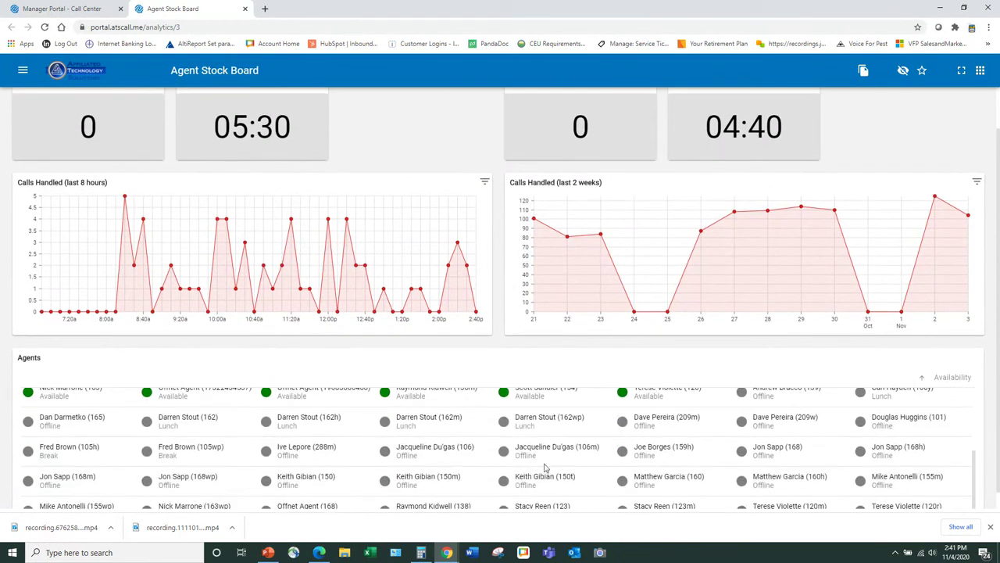
pyautogui.scroll(4, 542, 469)
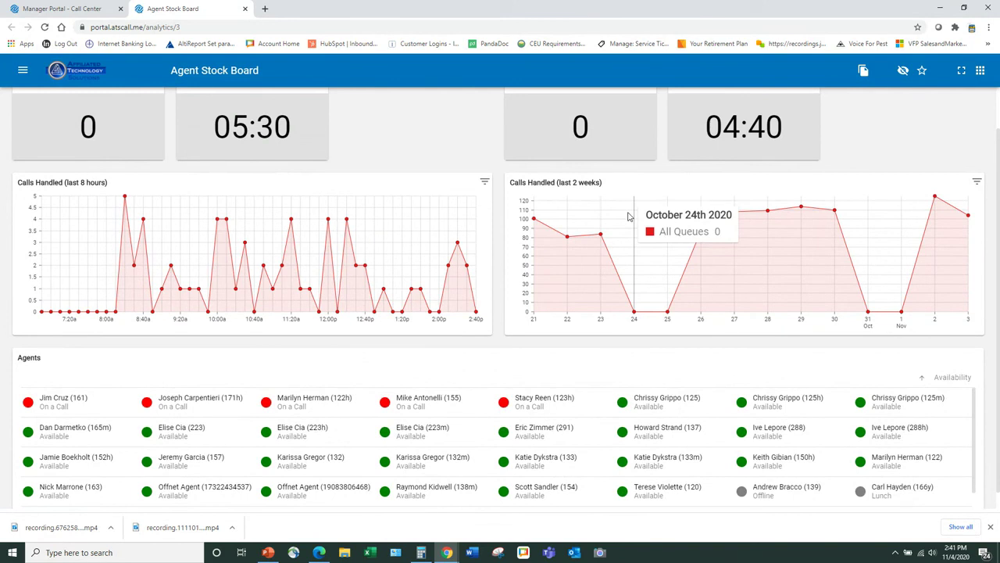
pyautogui.scroll(1, 594, 493)
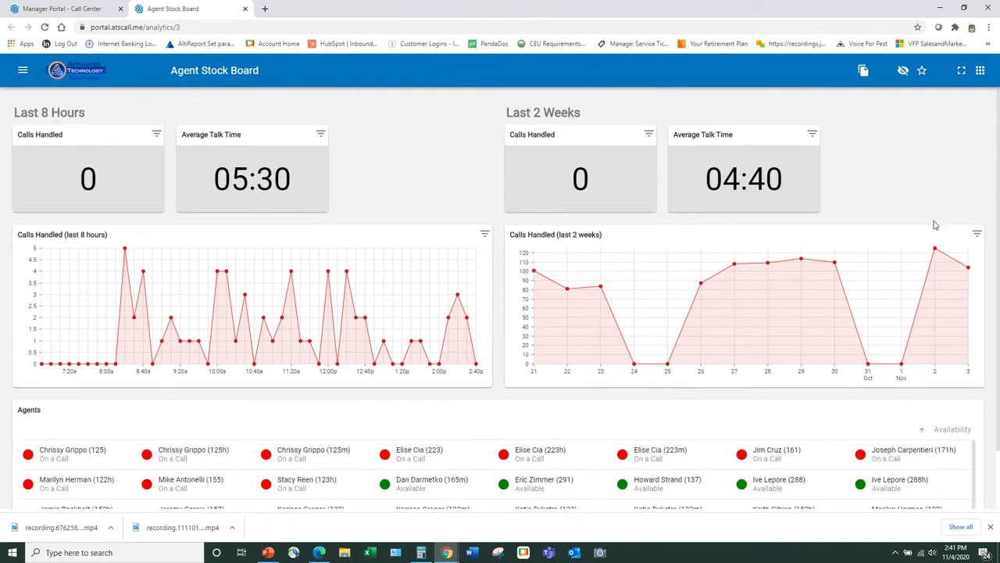
pyautogui.scroll(-2, 844, 402)
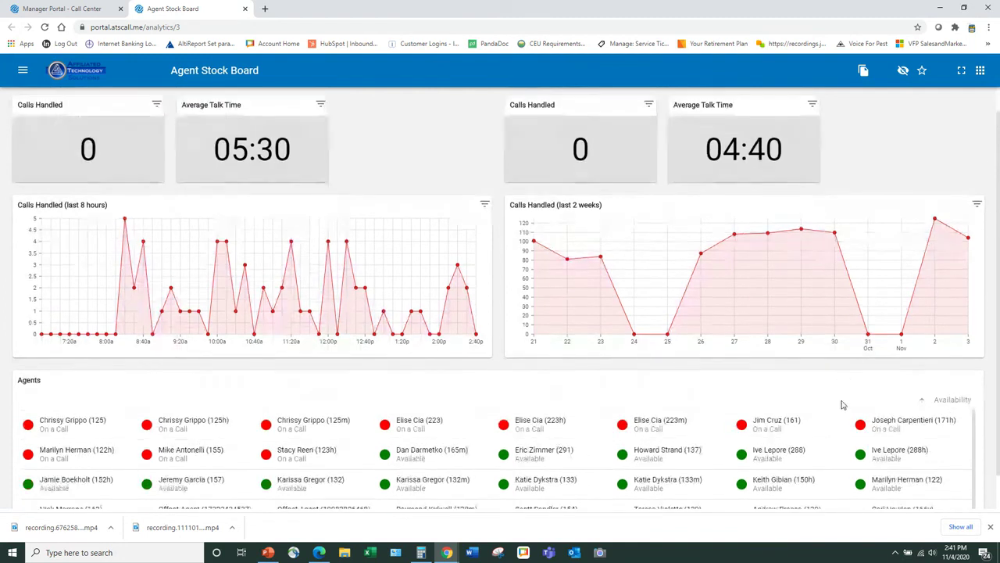
pyautogui.scroll(1, 789, 239)
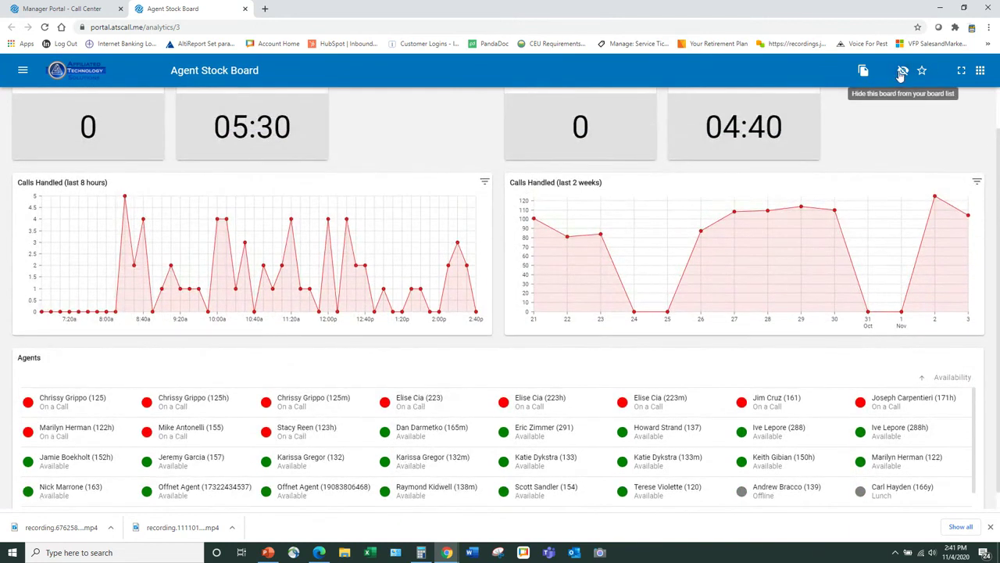
pyautogui.click(979, 71)
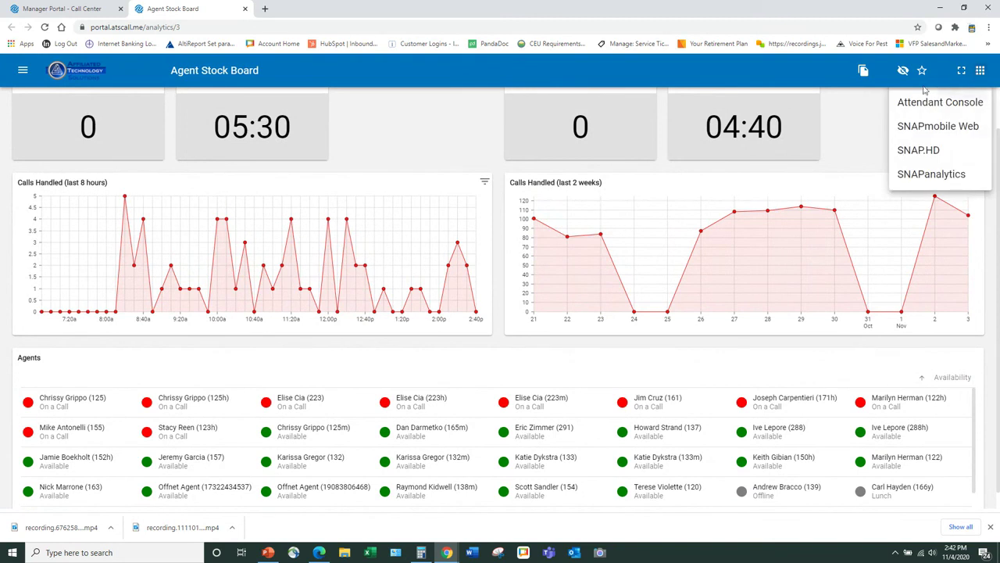
pyautogui.click(874, 149)
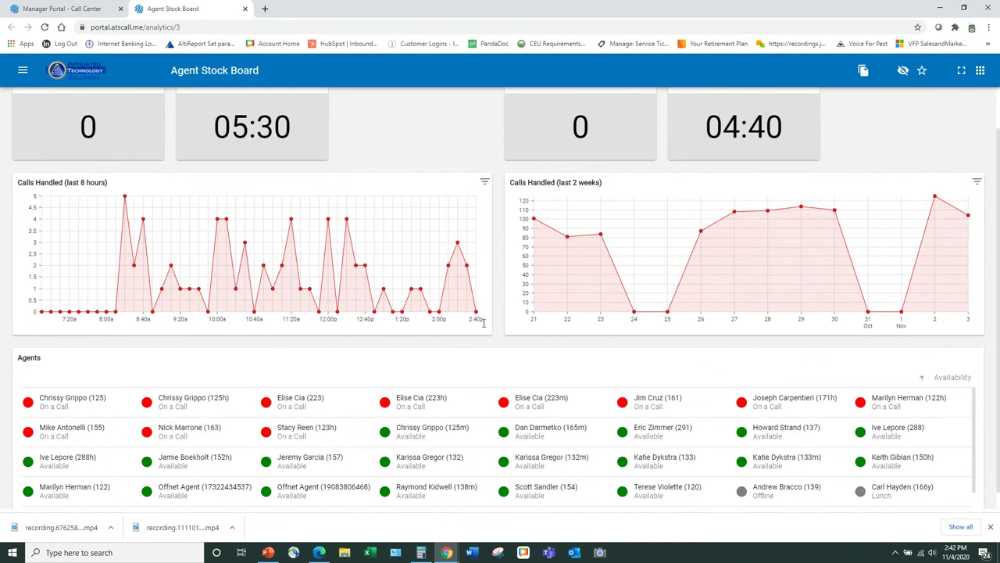
# - Create a new analytics board and add a card of the Table type to it
pyautogui.click(23, 70)
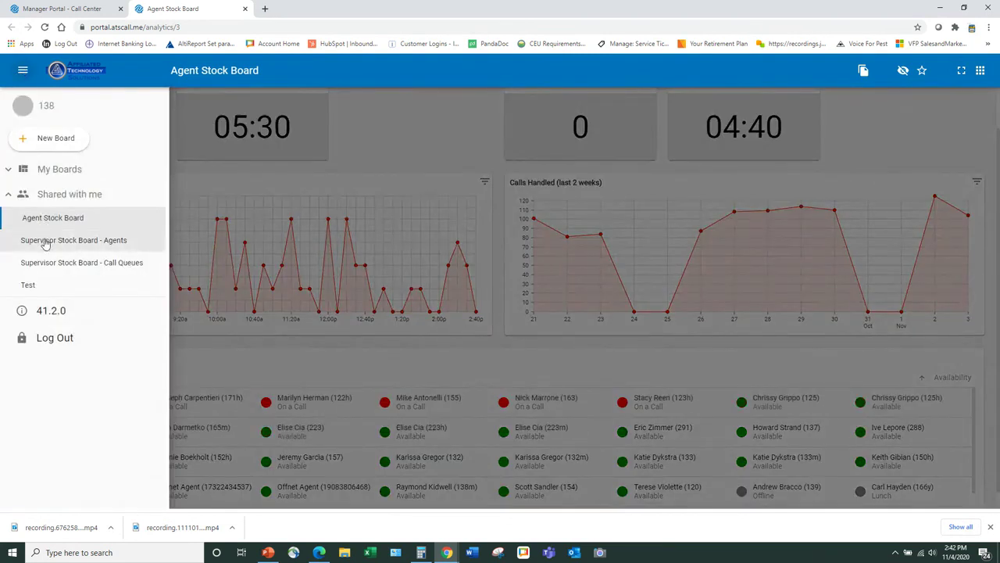
pyautogui.click(50, 137)
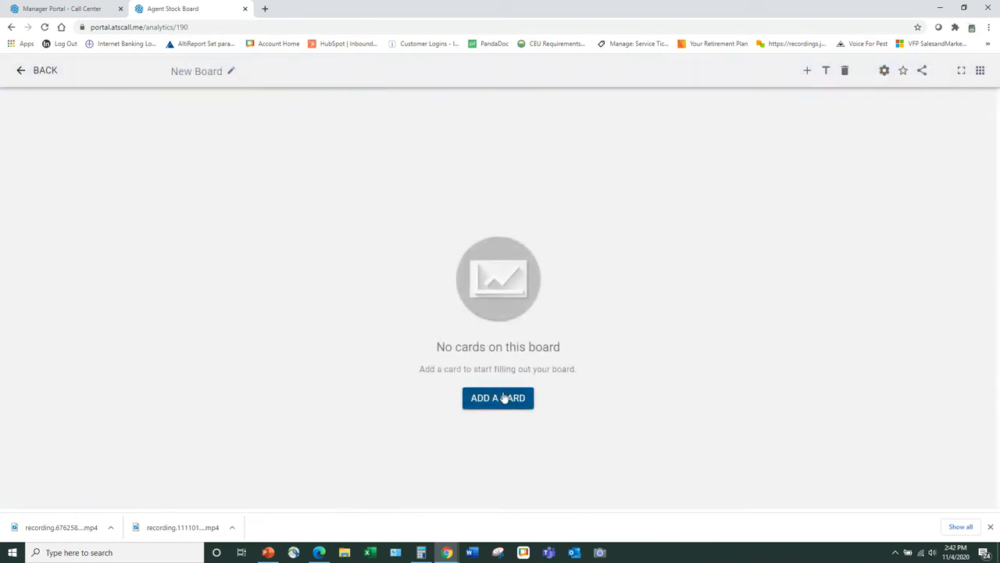
pyautogui.click(500, 398)
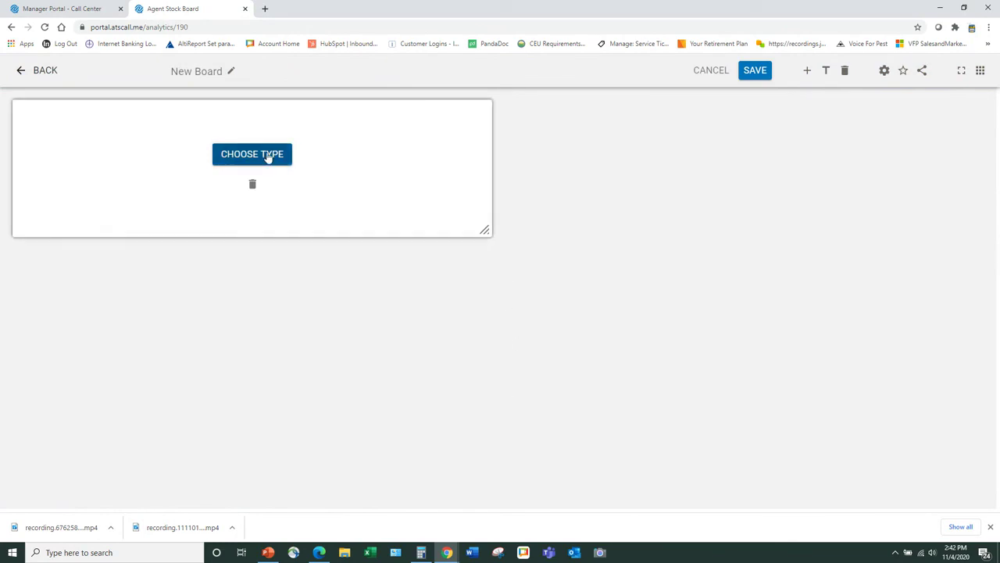
pyautogui.click(266, 154)
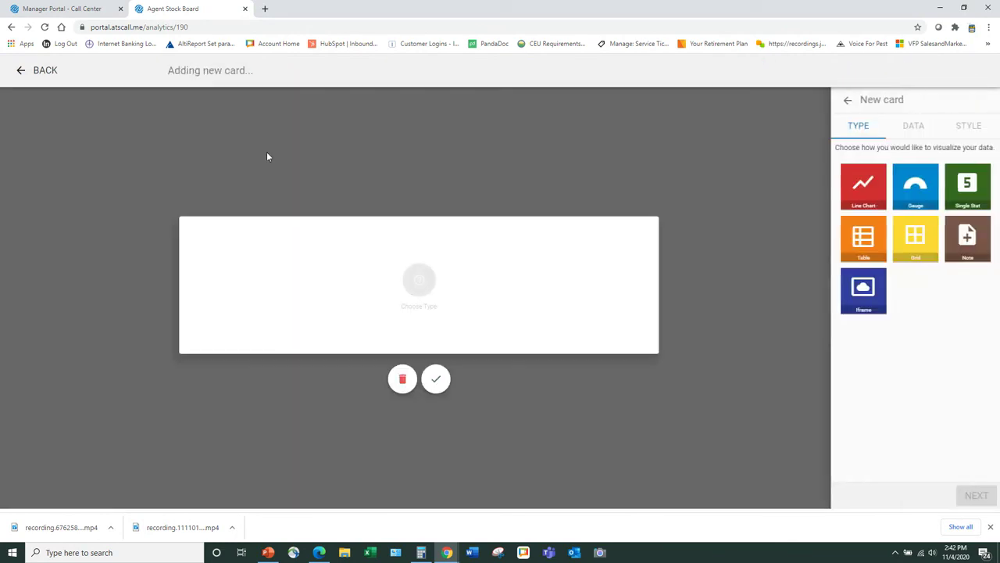
pyautogui.click(863, 240)
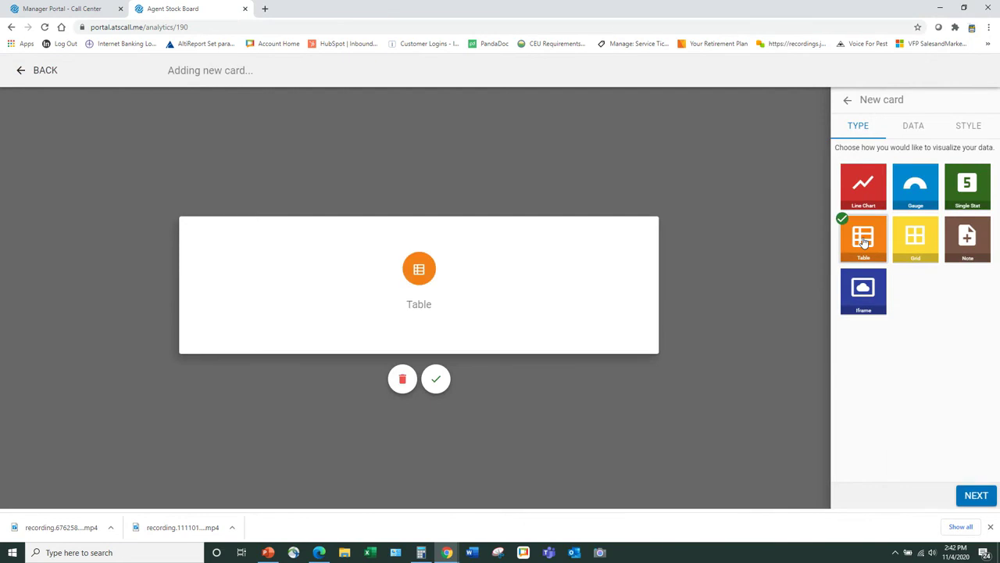
# - Use Call Queues as the table card's data, place the card on the board, and start going back from the board
pyautogui.click(913, 127)
pyautogui.click(873, 154)
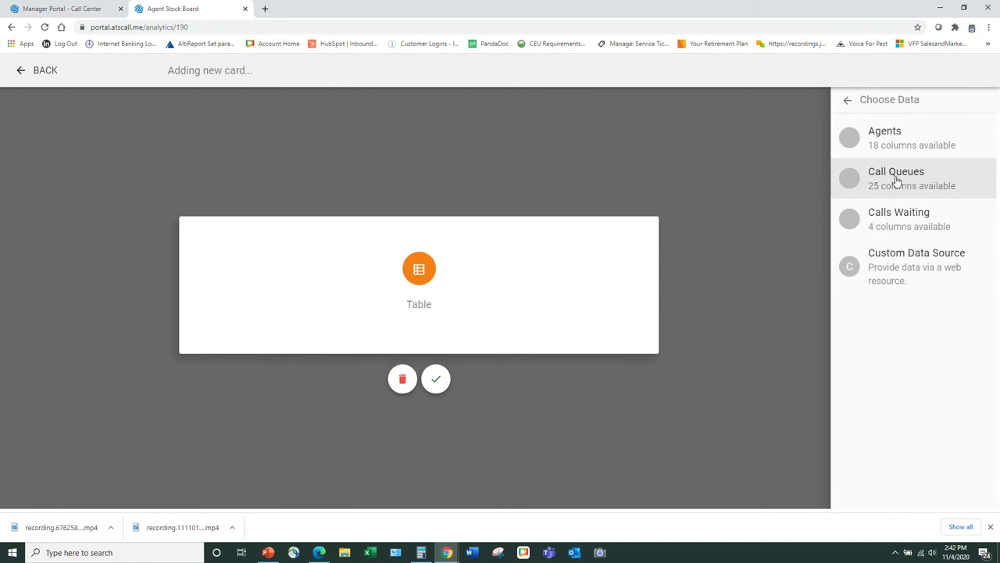
pyautogui.click(897, 179)
pyautogui.click(980, 496)
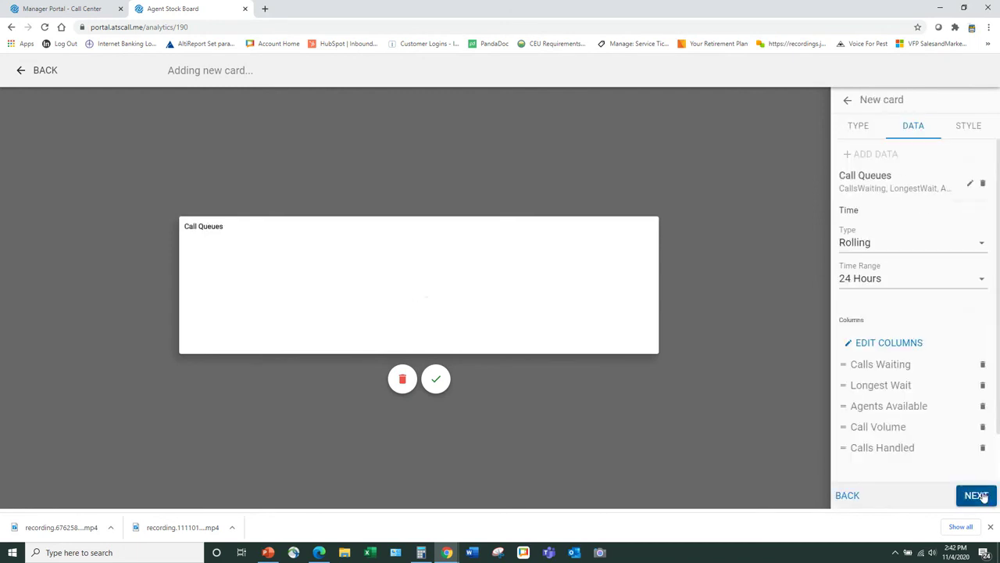
pyautogui.click(436, 380)
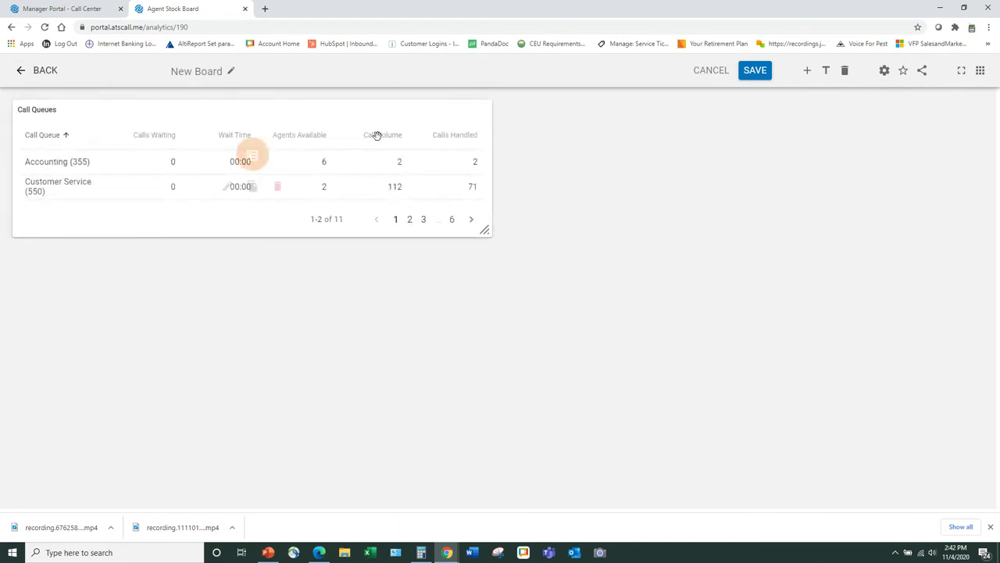
pyautogui.click(24, 71)
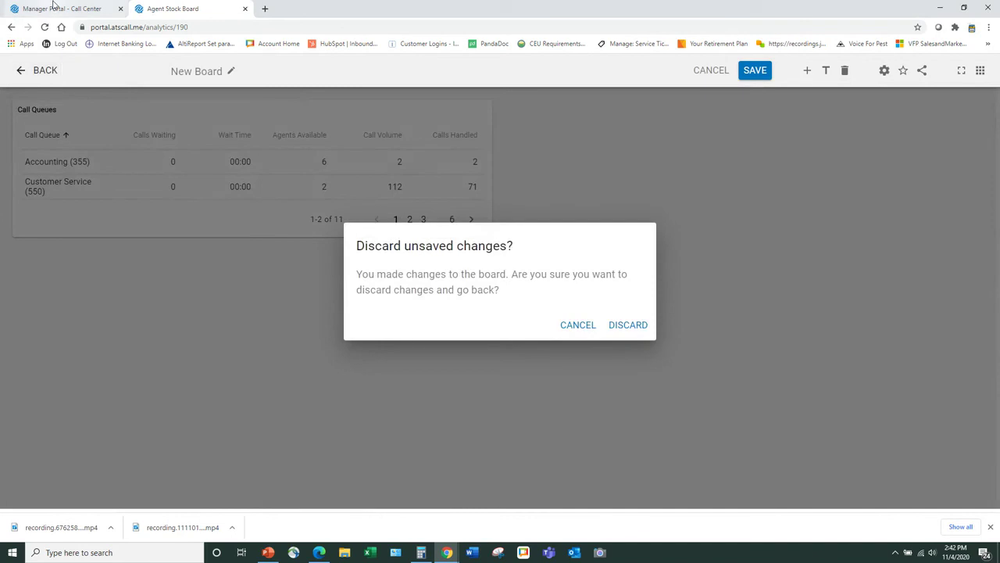
# - Return to the Manager Portal and filter the Agents list to the Customer Service agent at extension 123 by name
pyautogui.click(55, 8)
pyautogui.click(423, 126)
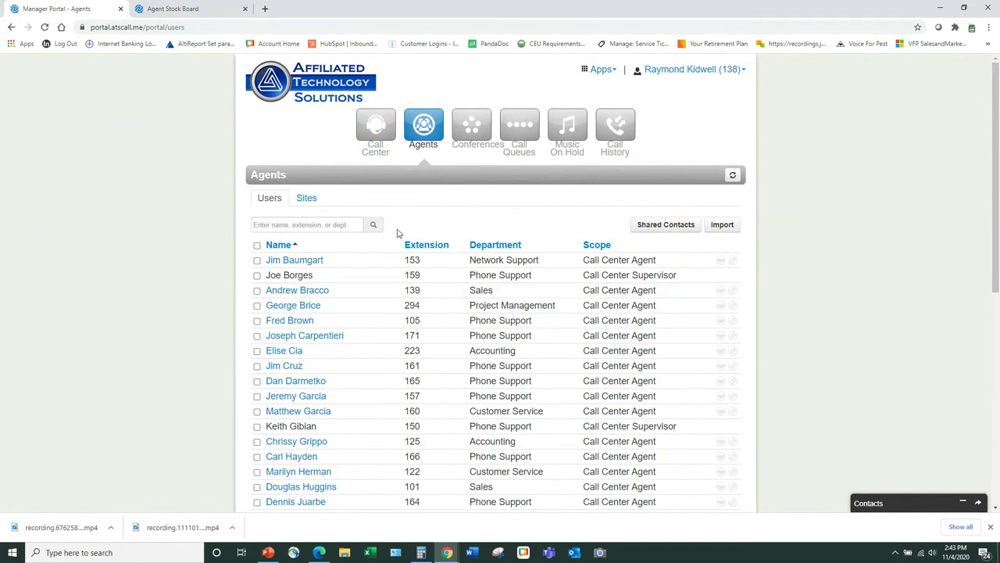
pyautogui.click(356, 227)
pyautogui.write('sst')
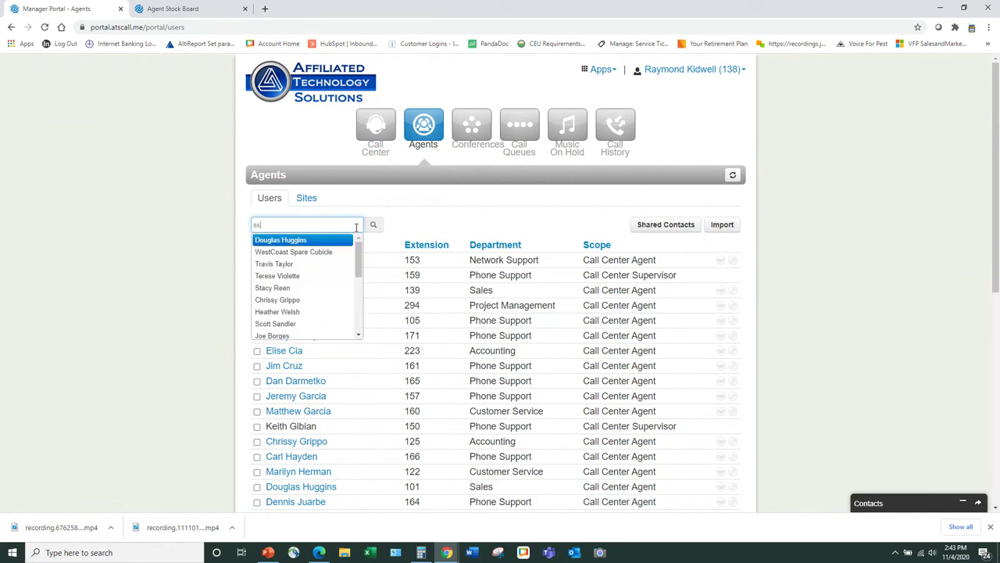
pyautogui.press('BackSpace')
pyautogui.press('BackSpace')
pyautogui.write('tac')
pyautogui.click(306, 242)
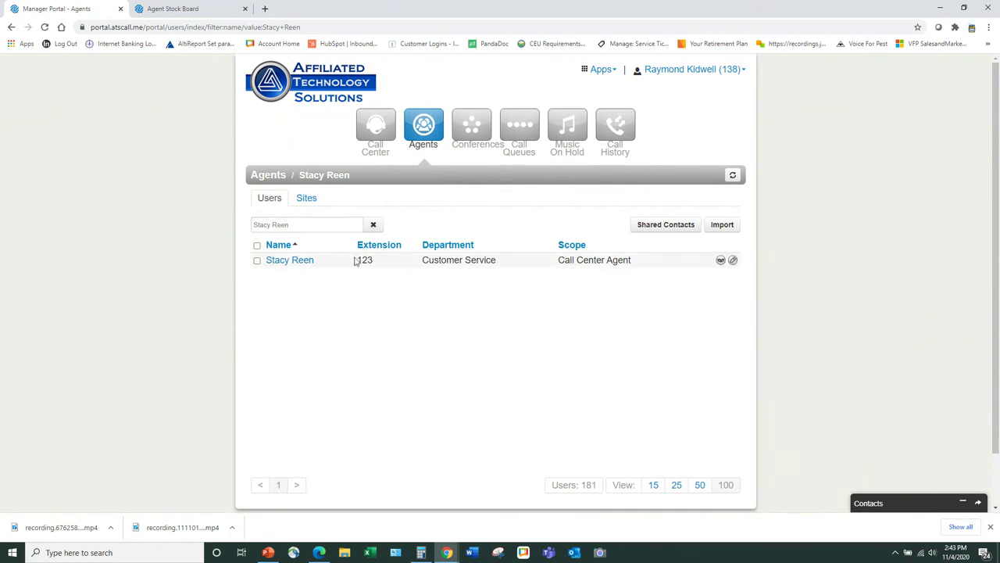
# - Masquerade as the filtered agent and look over their Call Center queues, graphs, statistics and active phones
pyautogui.click(721, 260)
pyautogui.click(639, 270)
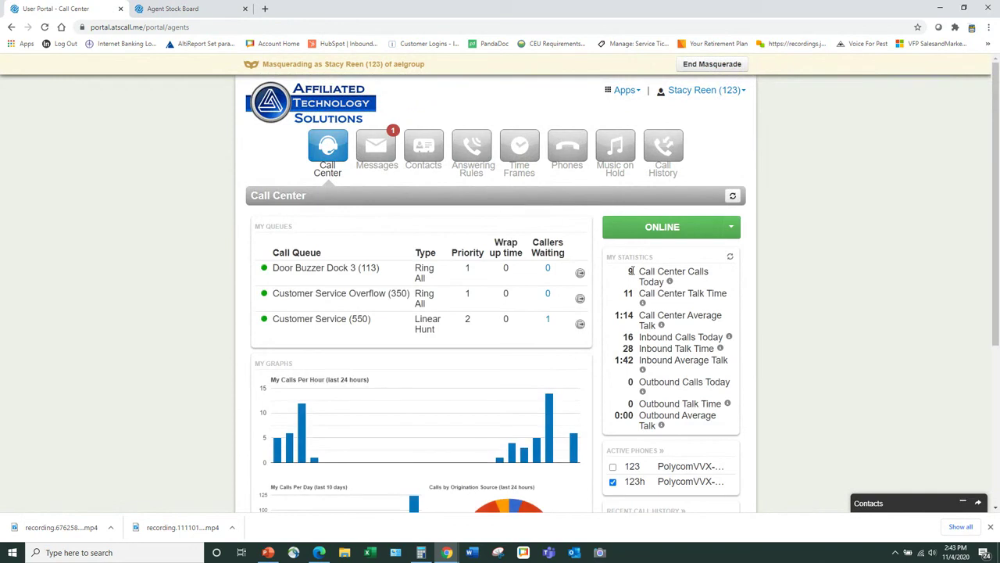
pyautogui.scroll(-1, 632, 270)
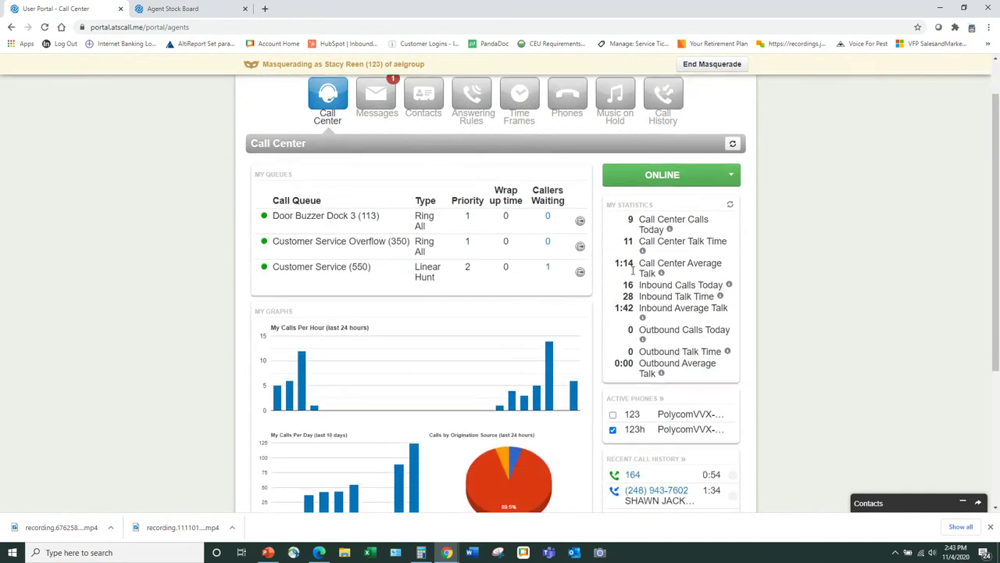
pyautogui.scroll(-1, 703, 381)
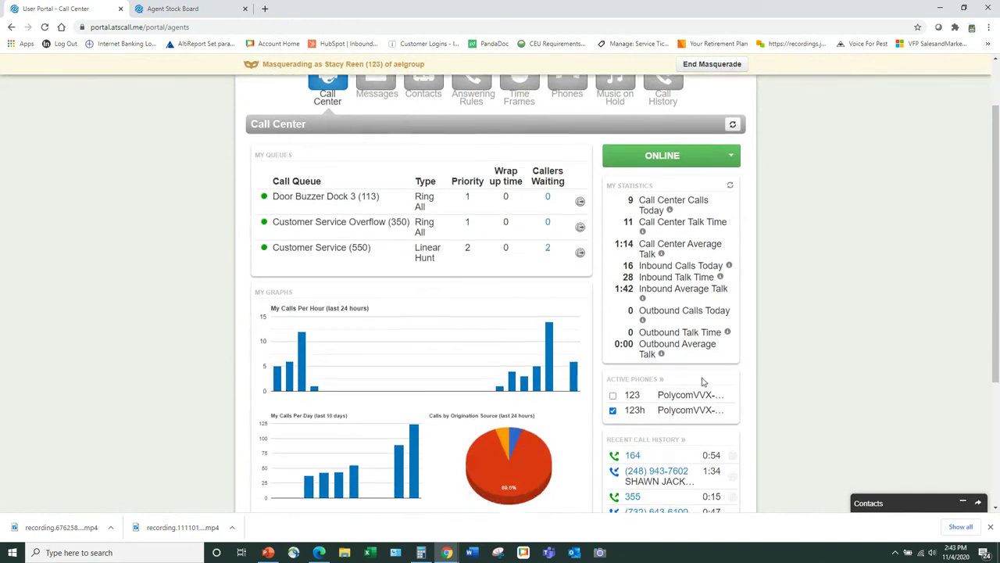
pyautogui.scroll(2, 492, 372)
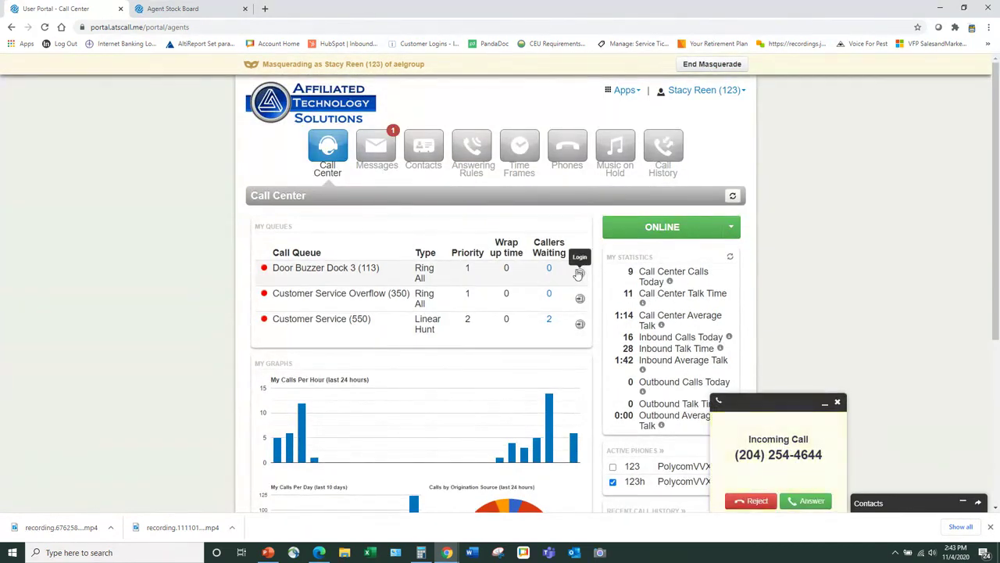
# - View the agent's availability status options without choosing one, and minimize the active call window
pyautogui.click(731, 229)
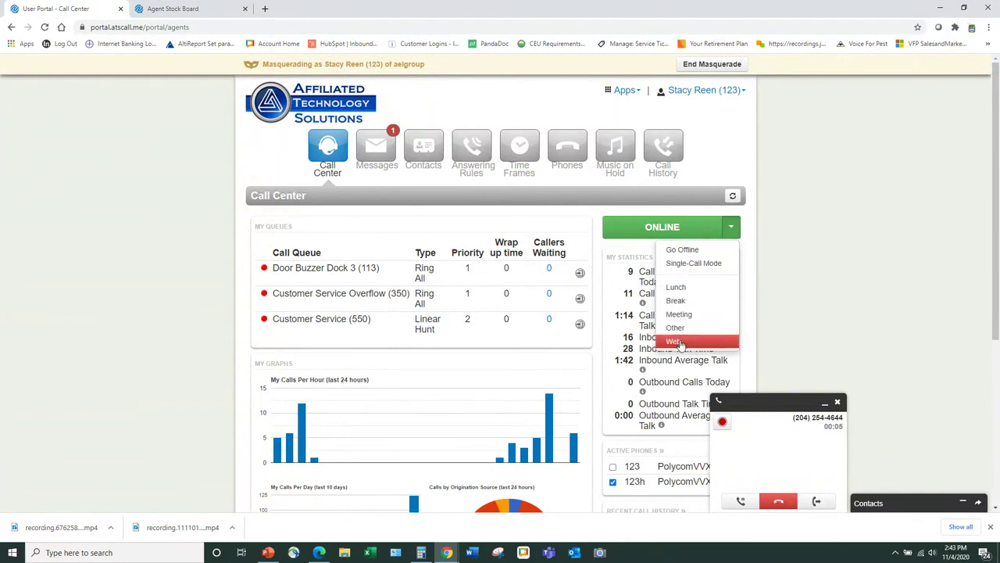
pyautogui.click(725, 157)
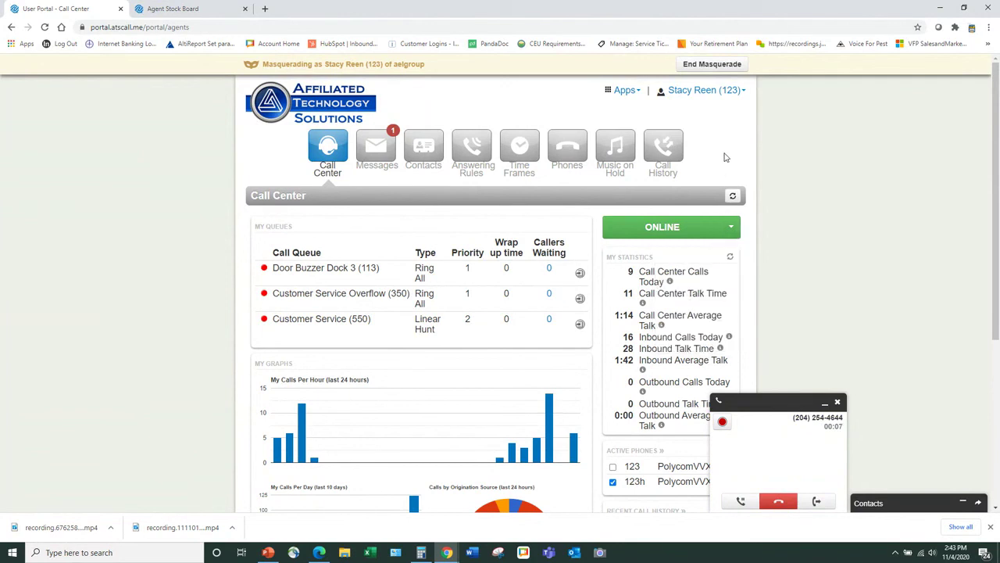
pyautogui.click(825, 402)
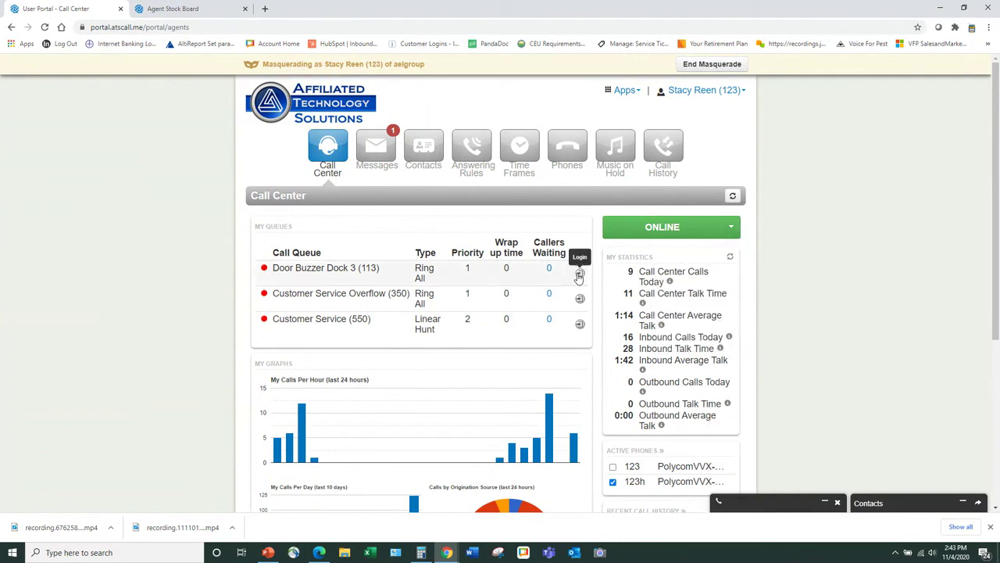
# - Open the notes for the top call in the recent call history, view the Disposition choices, and cancel the notes
pyautogui.scroll(-1, 549, 295)
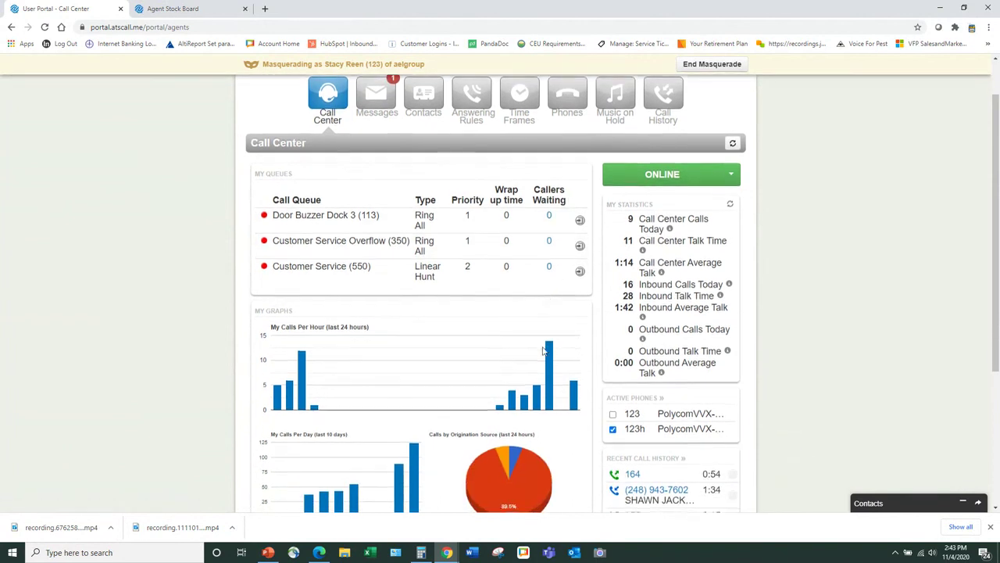
pyautogui.scroll(-1, 544, 351)
pyautogui.click(733, 426)
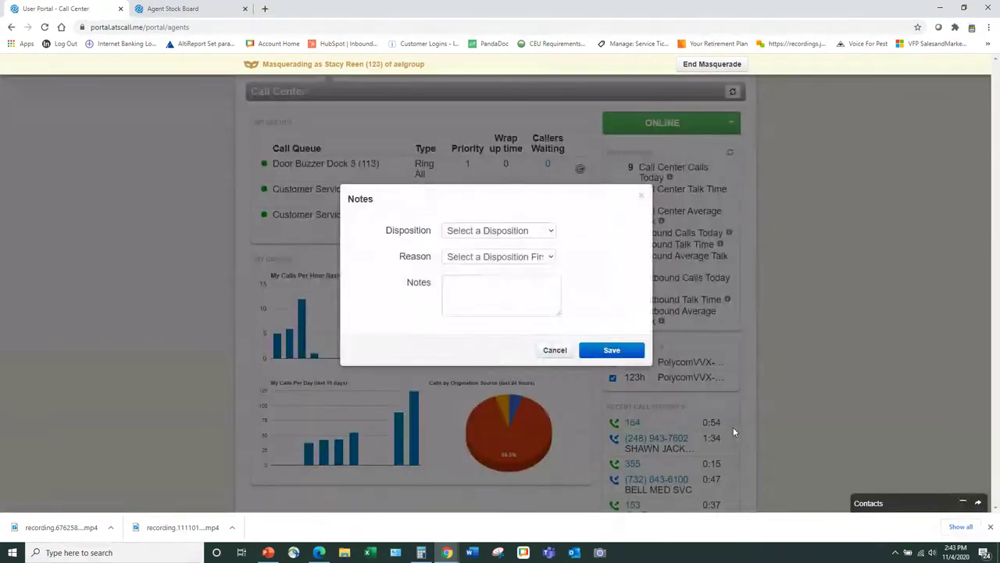
pyautogui.click(552, 232)
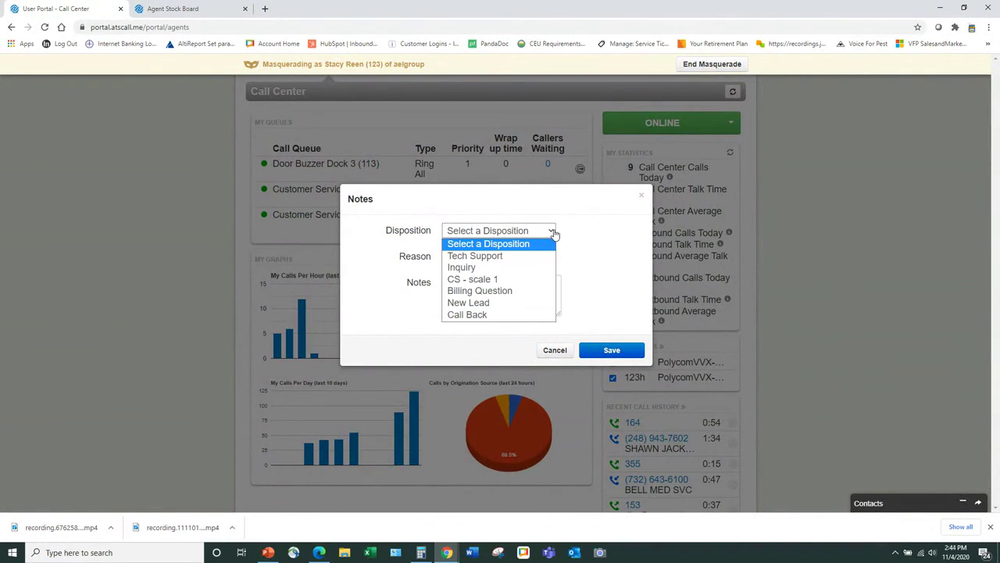
pyautogui.click(607, 241)
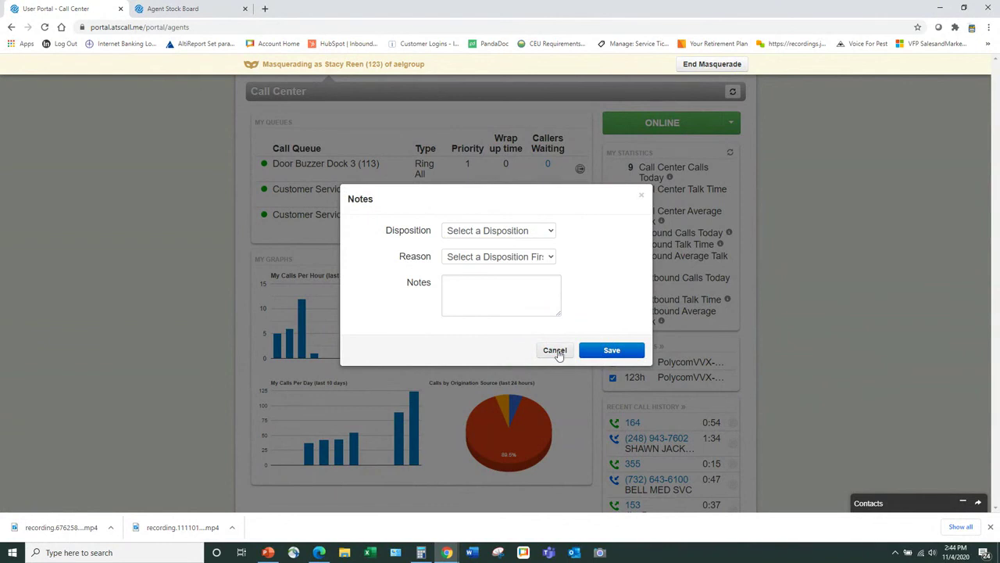
pyautogui.click(555, 350)
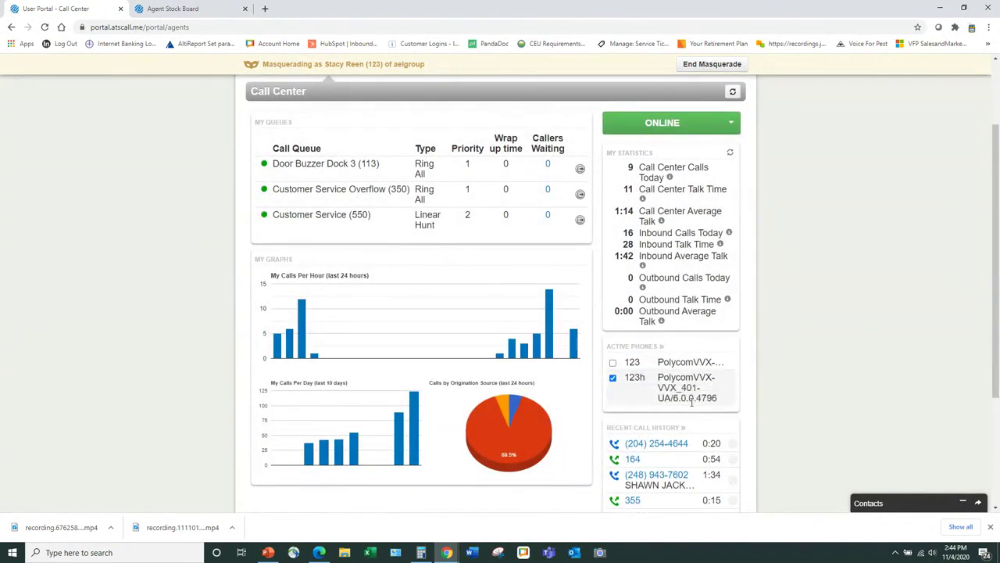
# - Open the agent's Messages page to view their new voicemails
pyautogui.scroll(1, 691, 401)
pyautogui.scroll(1, 692, 410)
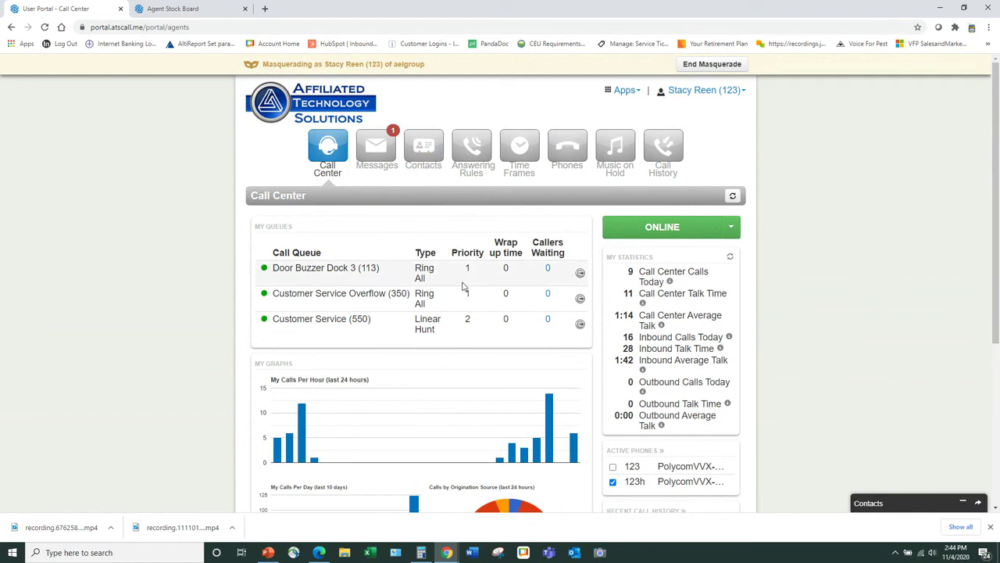
pyautogui.click(383, 151)
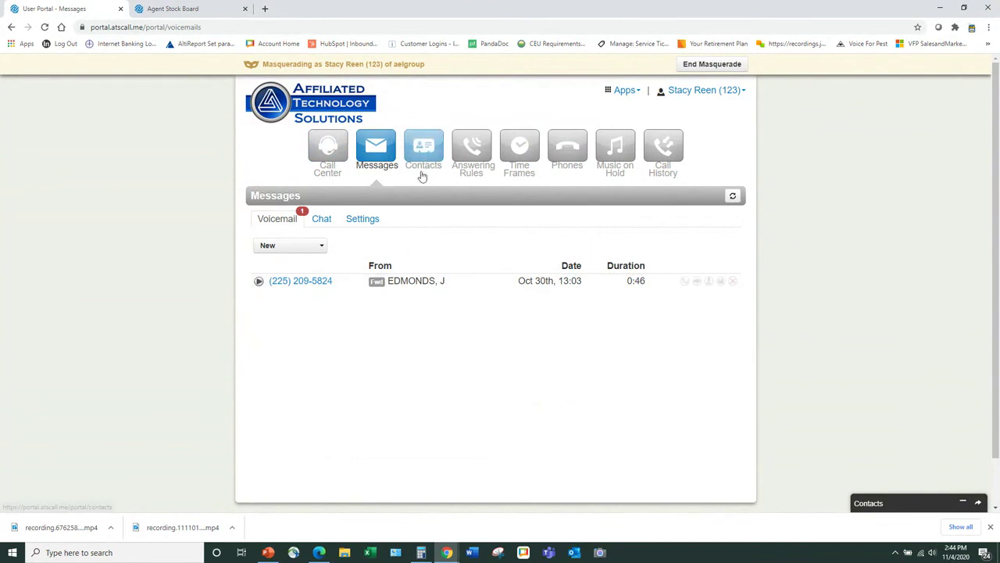
# - Look over the agent's Answering Rules, Phones and Music on Hold pages, including Add Music, and return to the Answering Rules
pyautogui.click(471, 162)
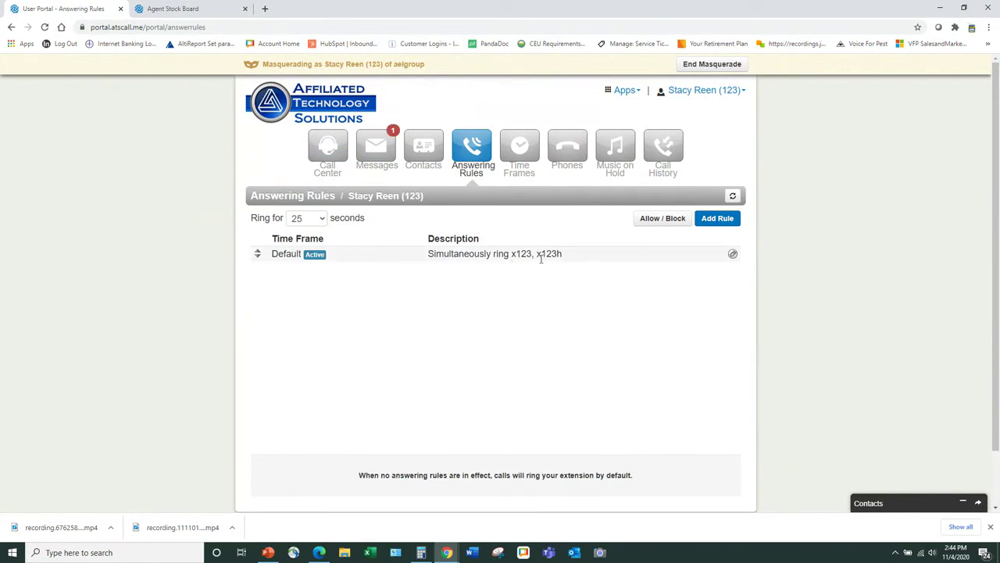
pyautogui.click(559, 150)
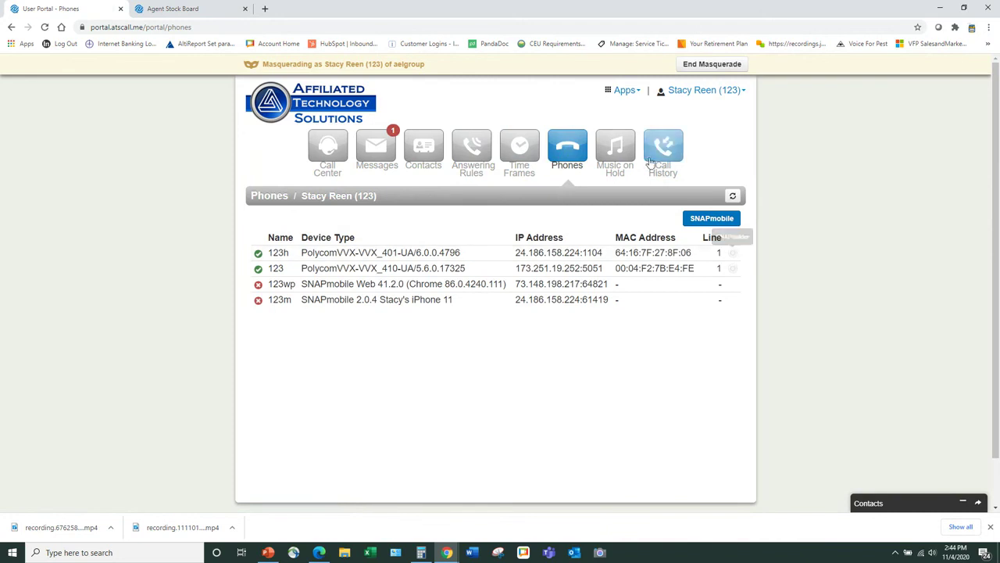
pyautogui.click(617, 150)
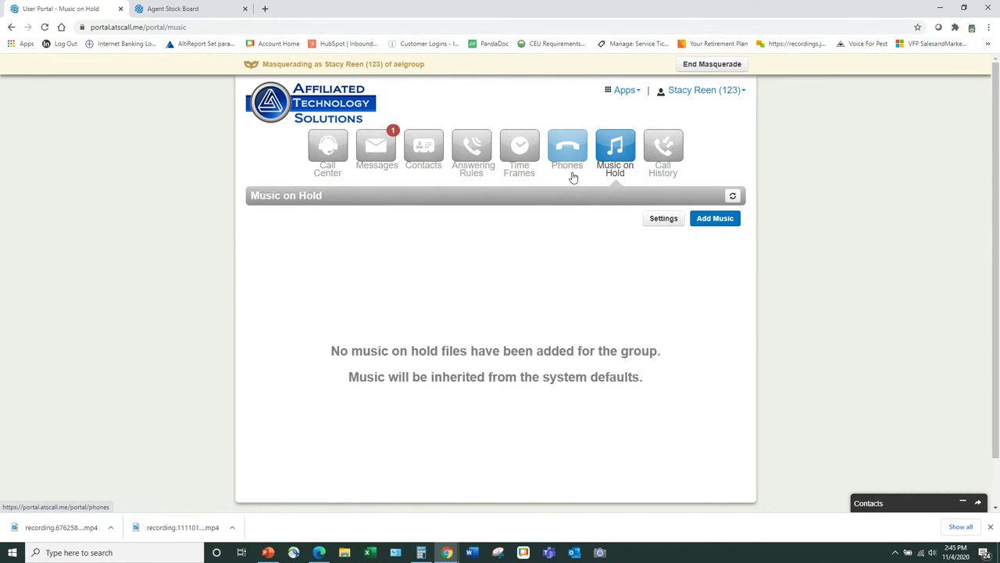
pyautogui.click(712, 222)
pyautogui.click(642, 220)
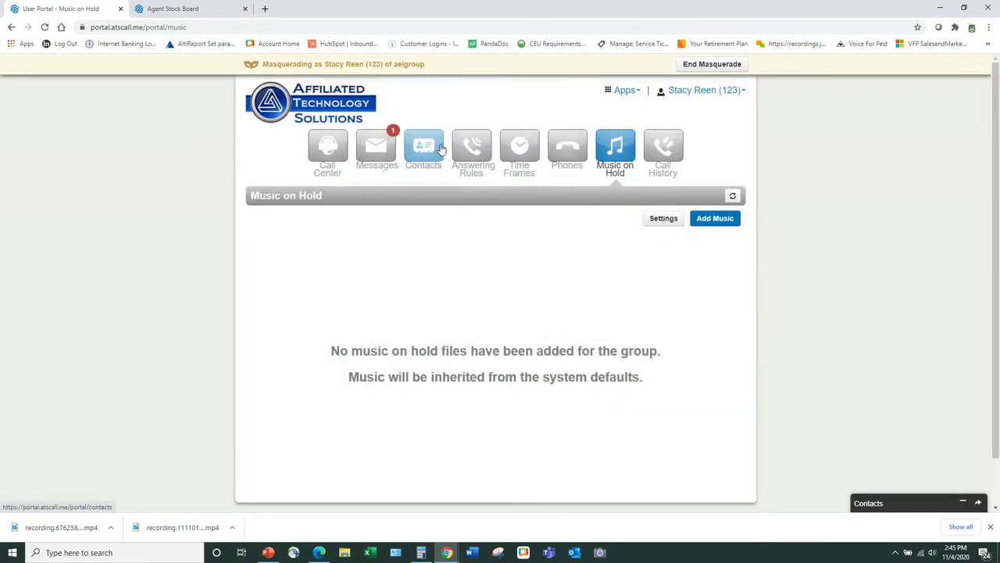
pyautogui.click(468, 149)
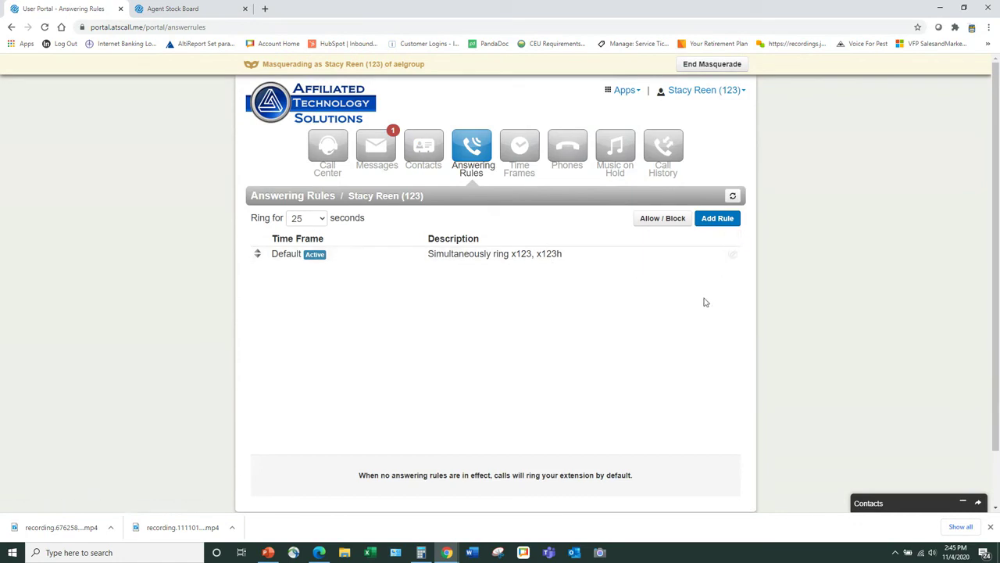
# - Open the agent's voicemail settings under Messages and view the inbox, Voicemail Greeting and Unified Messaging options without changing any
pyautogui.click(378, 152)
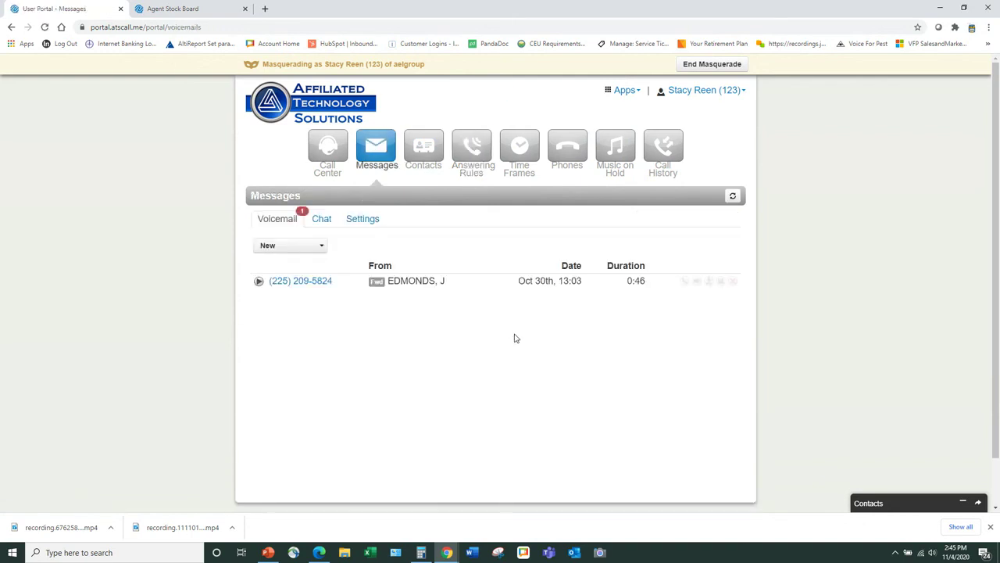
pyautogui.click(363, 219)
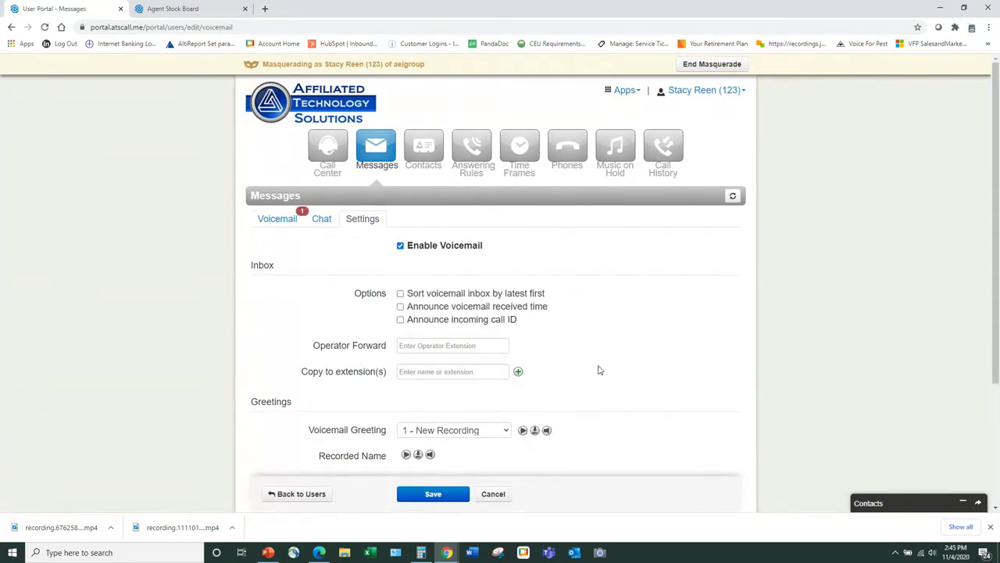
pyautogui.scroll(-1, 625, 369)
pyautogui.scroll(-1, 547, 380)
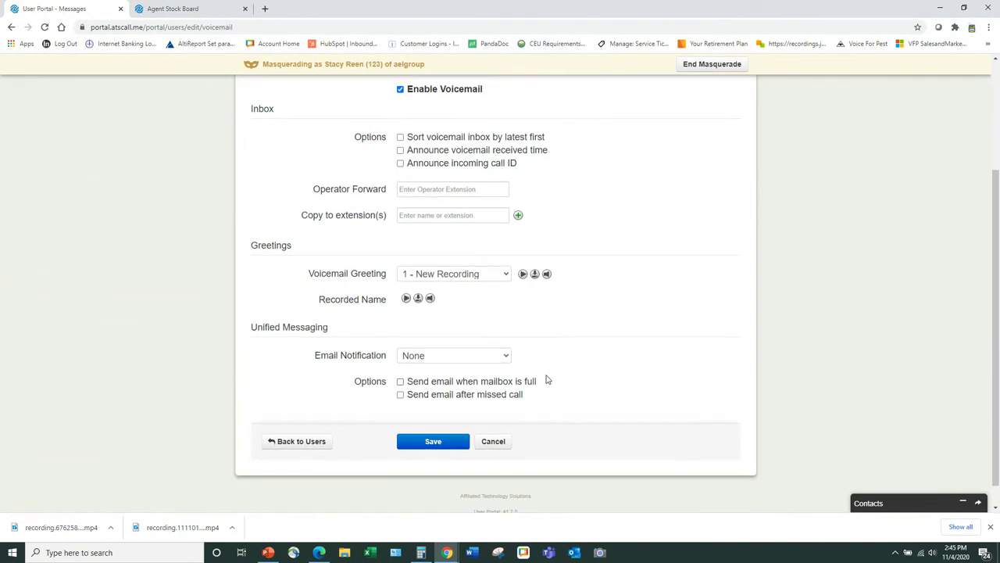
pyautogui.click(506, 275)
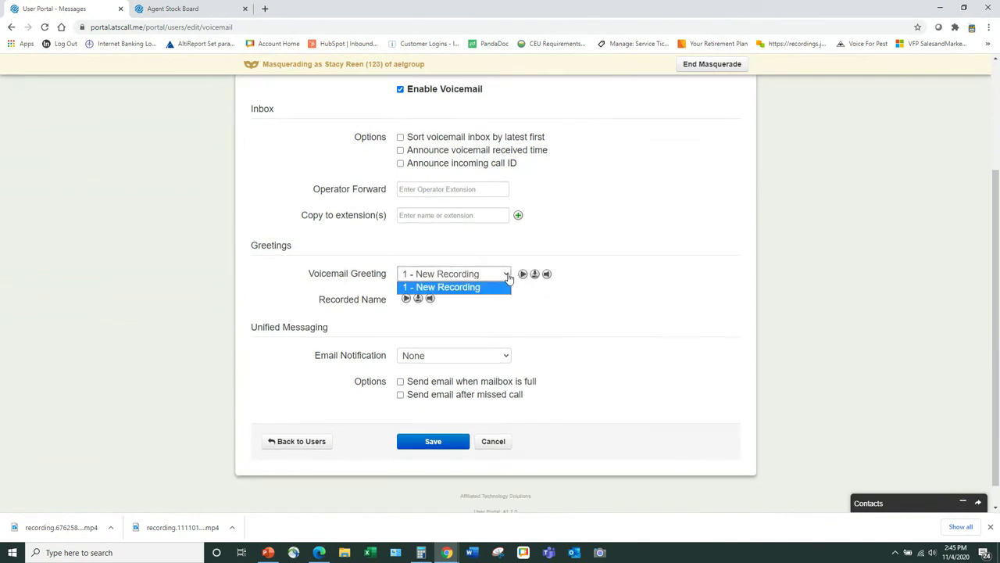
pyautogui.click(600, 324)
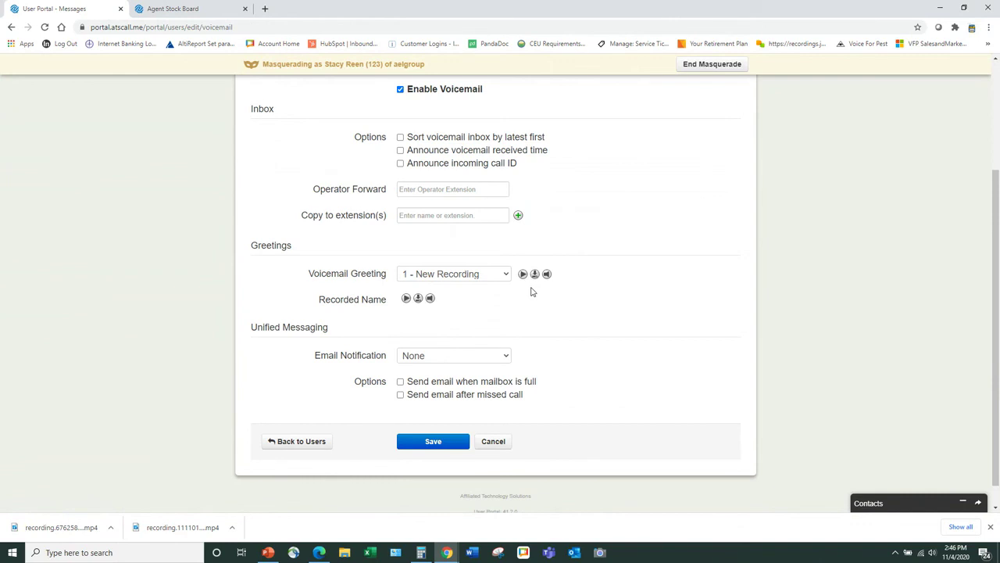
pyautogui.scroll(3, 642, 322)
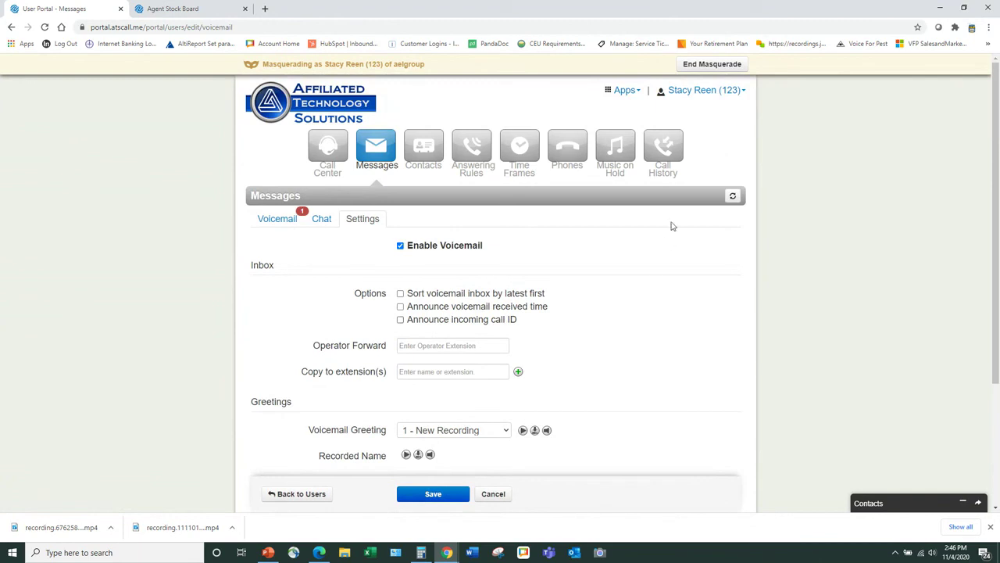
# - End the masquerade, open the manager's Call Queues, and view the Customer Service queue's settings without saving
pyautogui.click(718, 66)
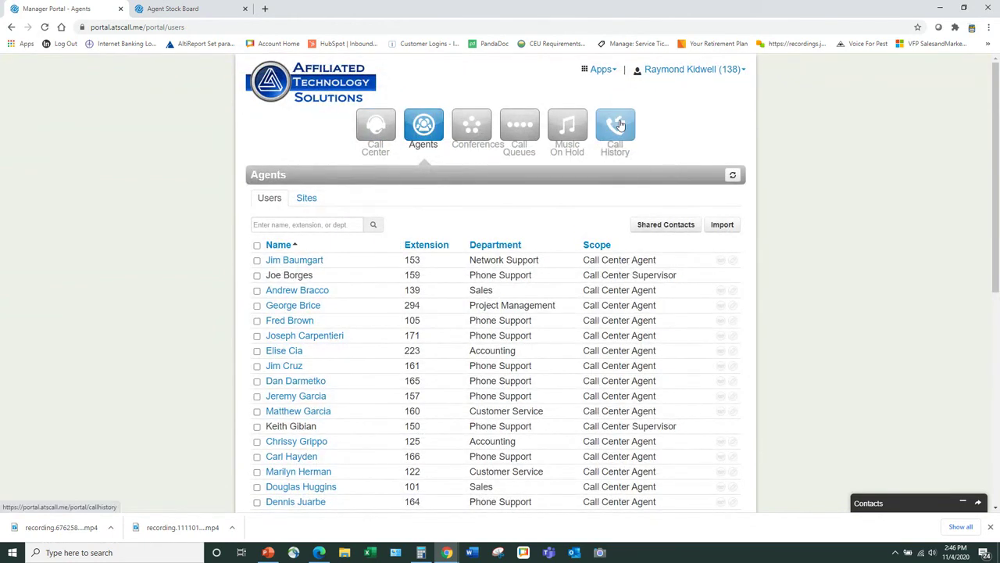
pyautogui.click(517, 132)
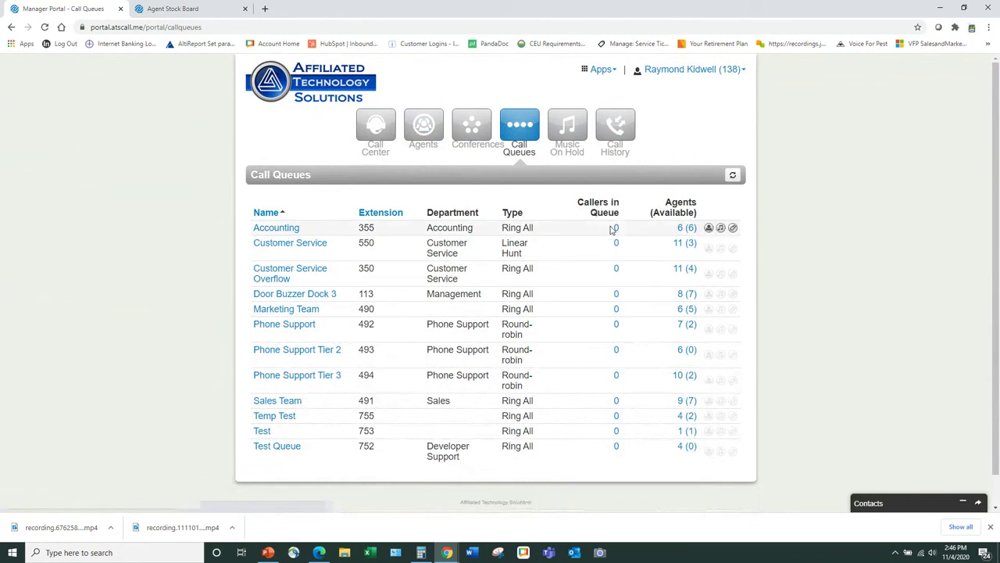
pyautogui.click(273, 243)
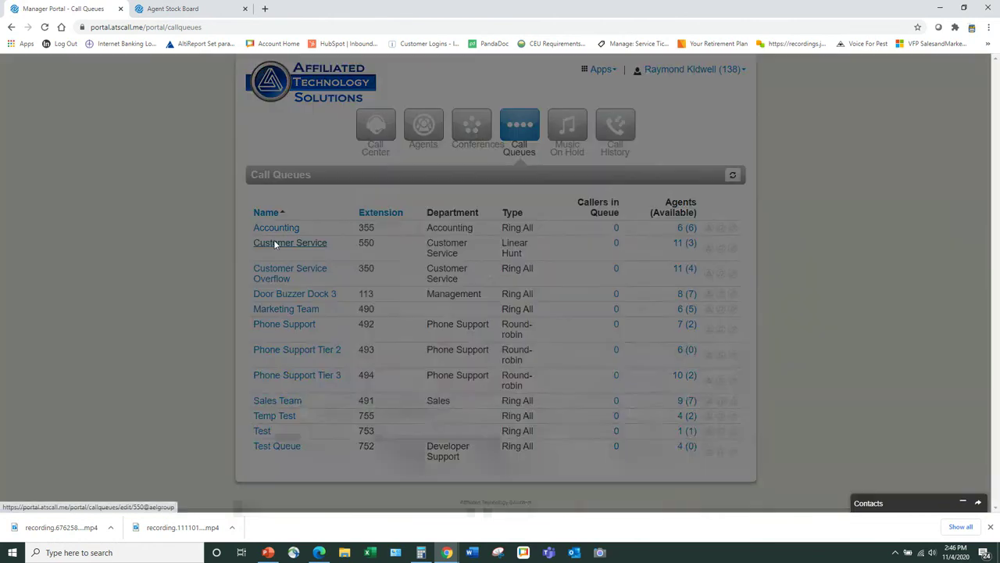
pyautogui.scroll(-1, 556, 338)
pyautogui.scroll(1, 561, 352)
pyautogui.click(554, 407)
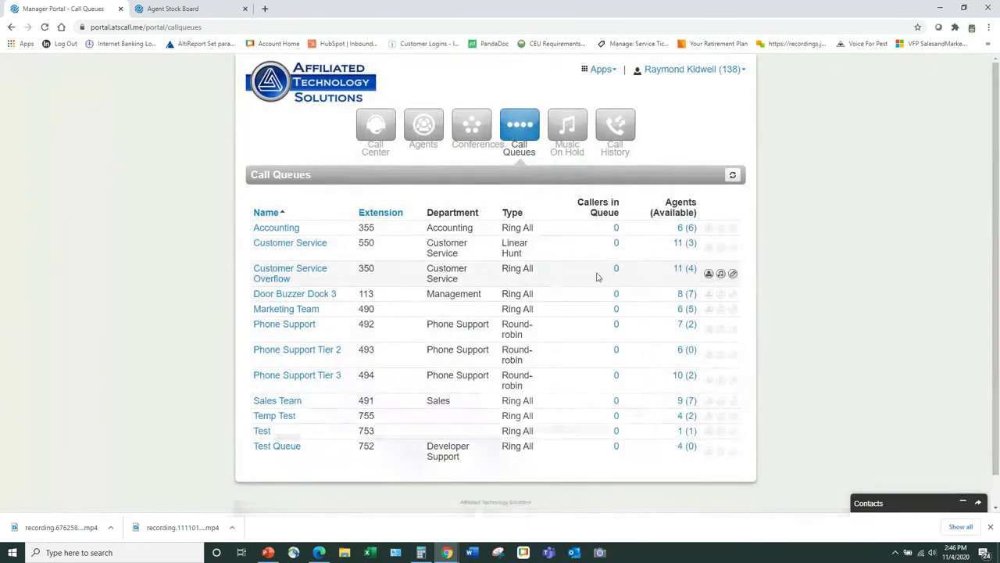
# - View the agents assigned to the Customer Service queue, inspect the settings for agent phone 122h, and close without saving
pyautogui.click(691, 243)
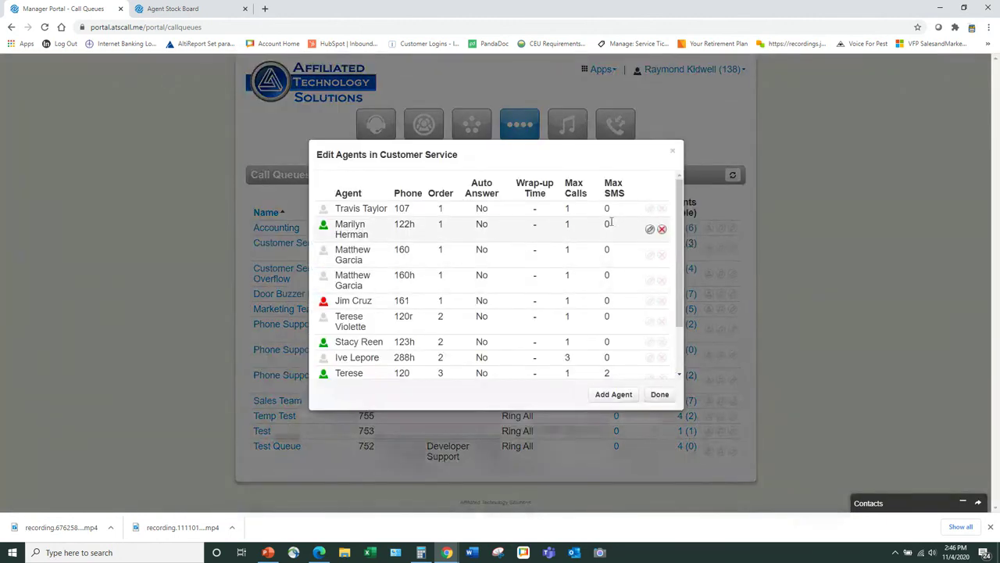
pyautogui.click(650, 232)
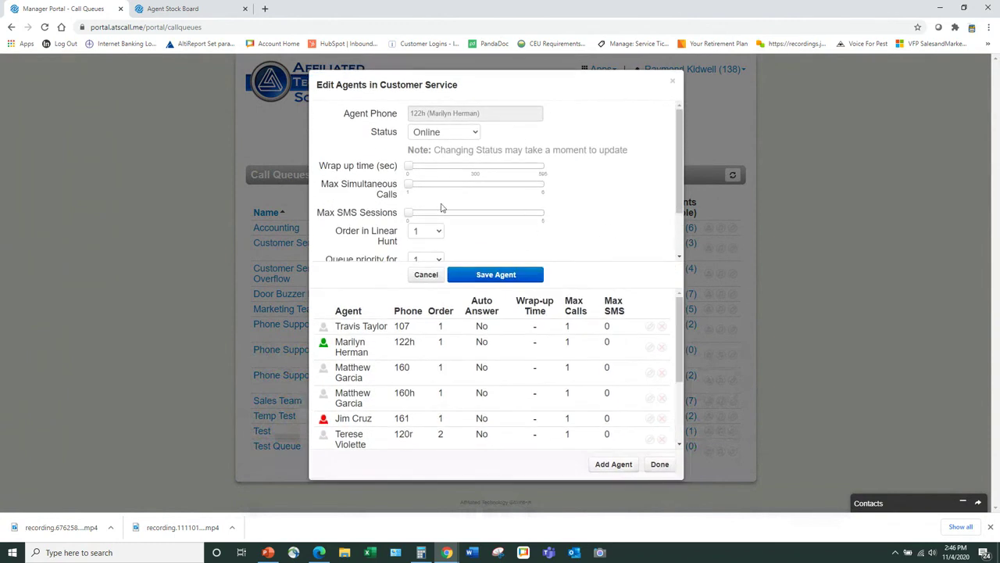
pyautogui.click(672, 81)
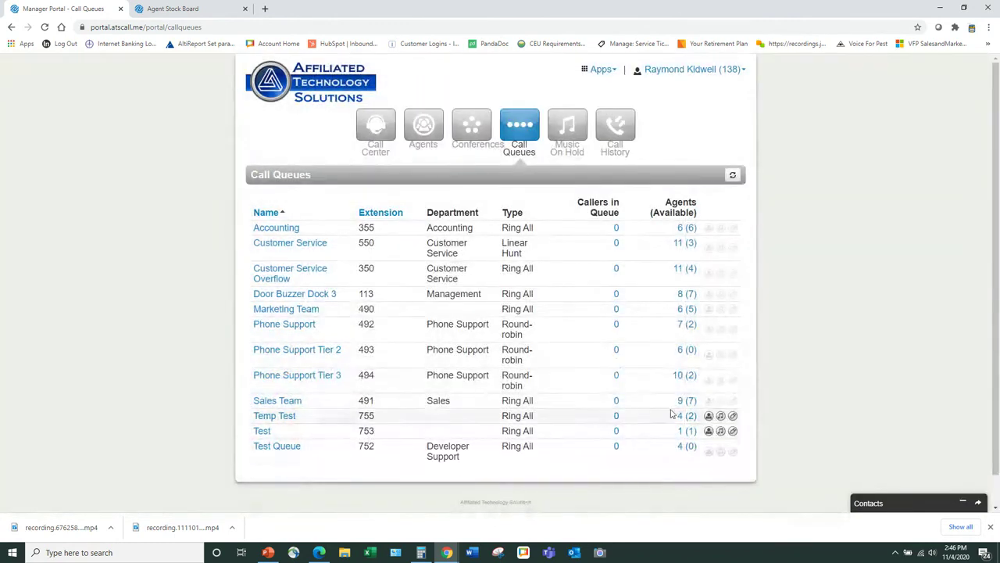
# - Visit Music On Hold and Call History, and view the call history filter options without applying any
pyautogui.click(568, 131)
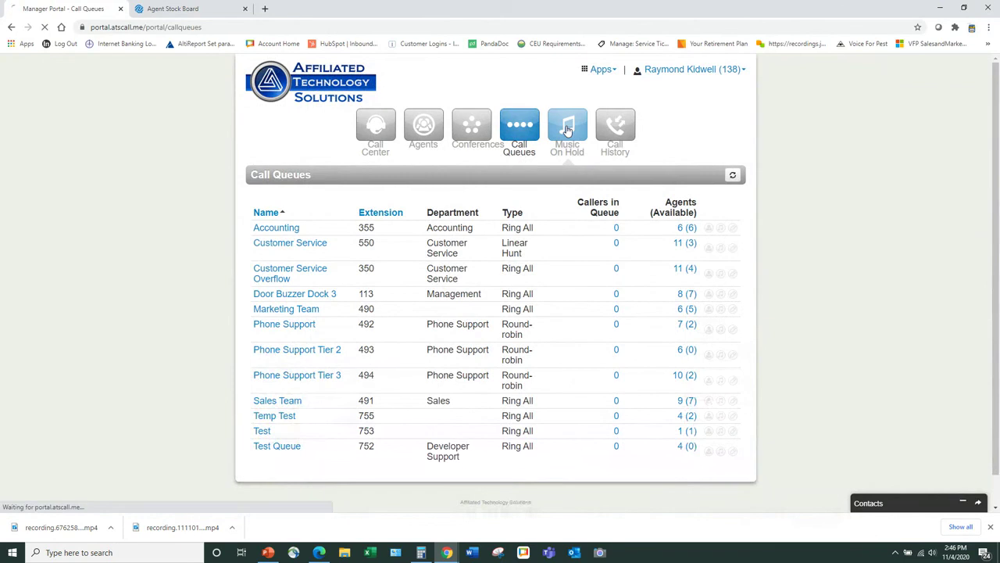
pyautogui.click(615, 130)
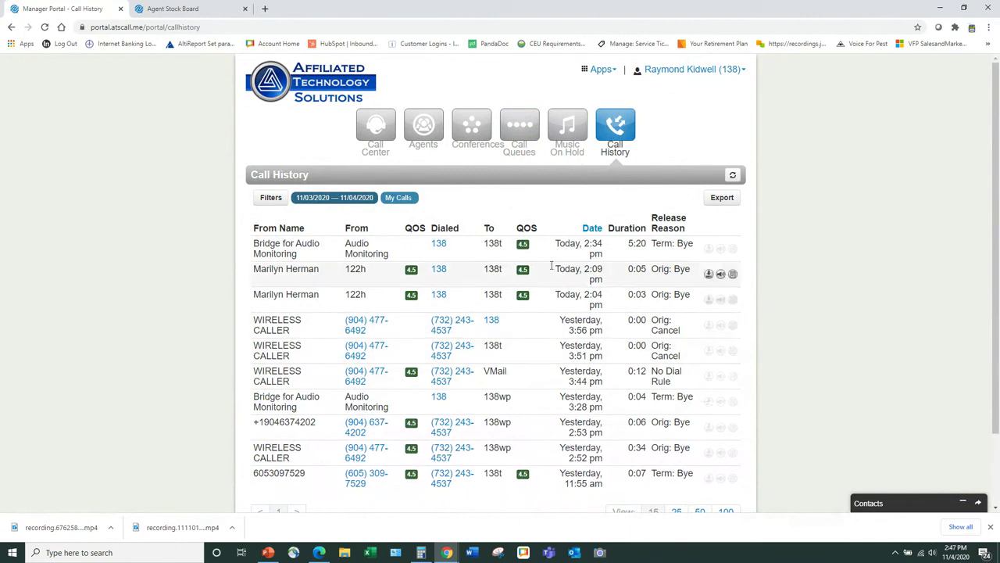
pyautogui.click(271, 197)
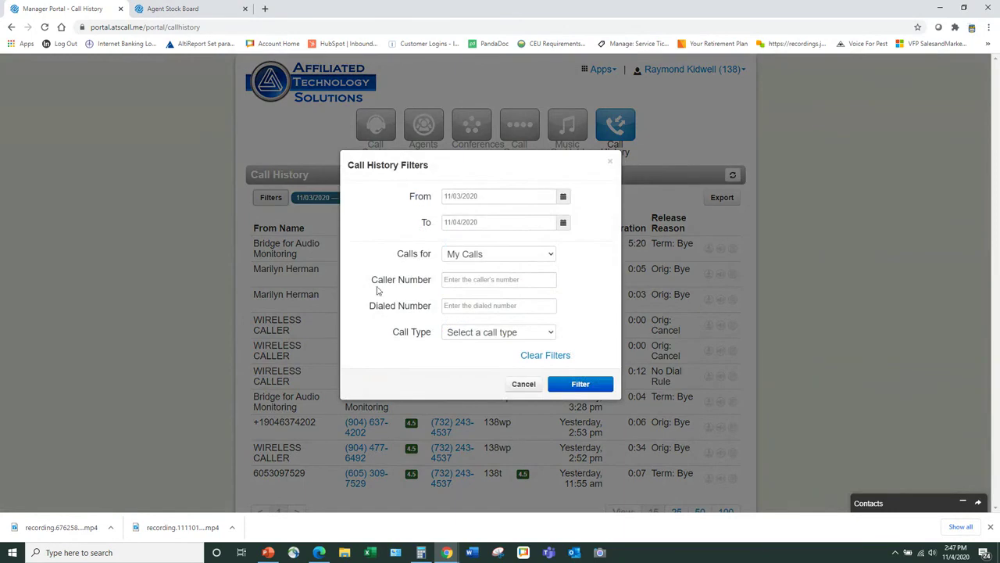
pyautogui.click(522, 384)
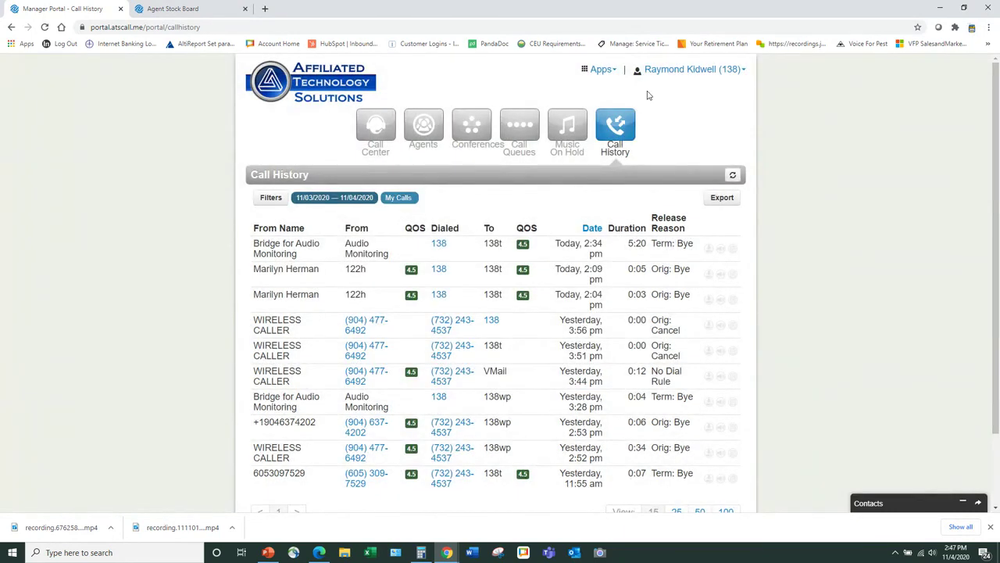
# - Return to the Call Center overview and switch to the manager's own user portal through My Account
pyautogui.click(375, 129)
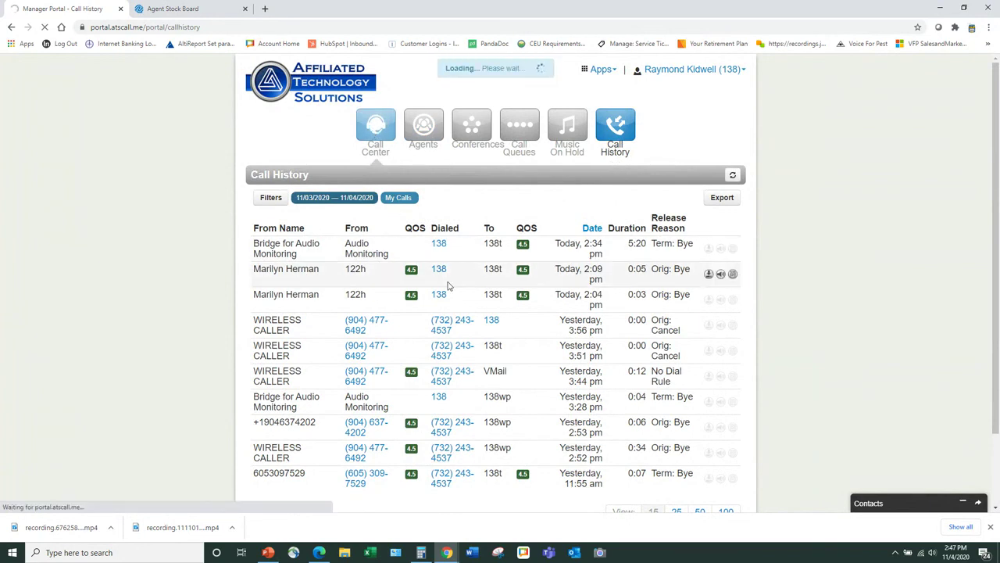
pyautogui.click(379, 130)
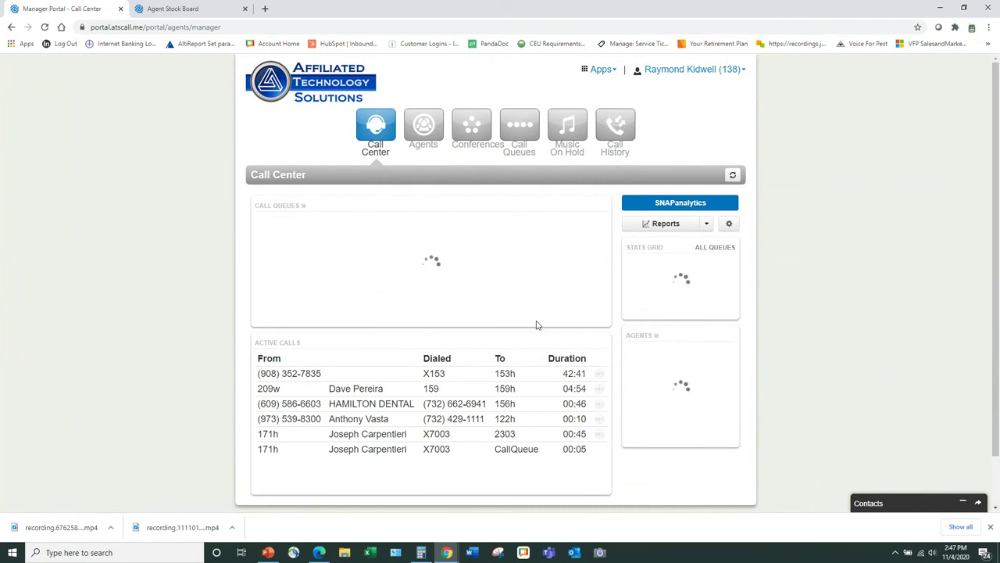
pyautogui.click(689, 70)
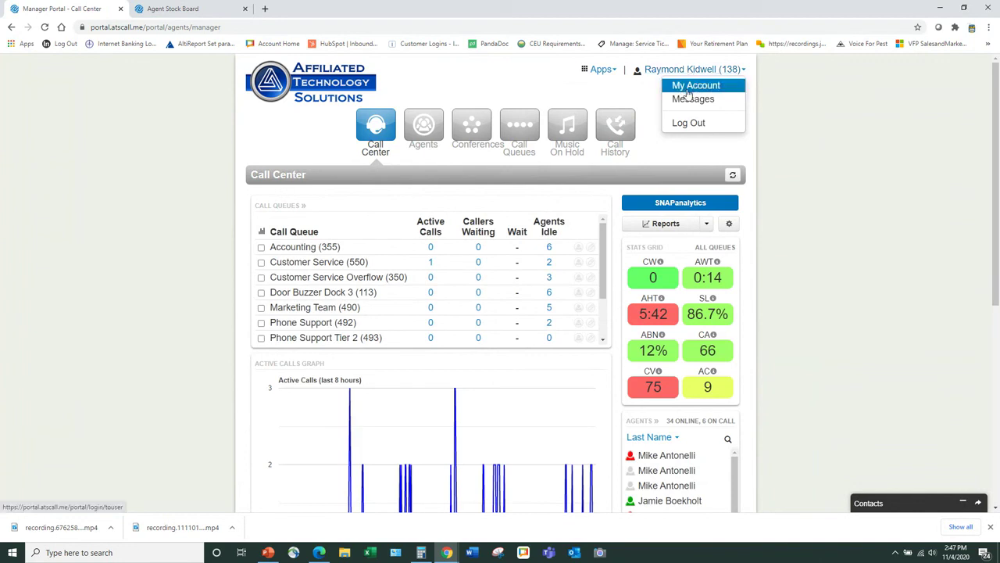
pyautogui.click(688, 92)
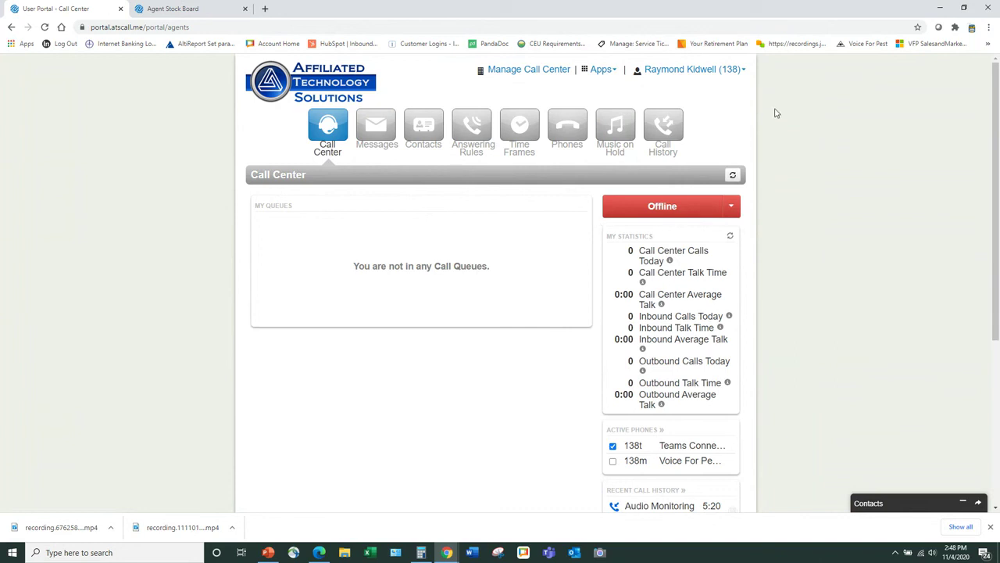
# - Launch SNAPmobile Web from the portal's Apps and view its dial pad without placing a call
pyautogui.click(606, 76)
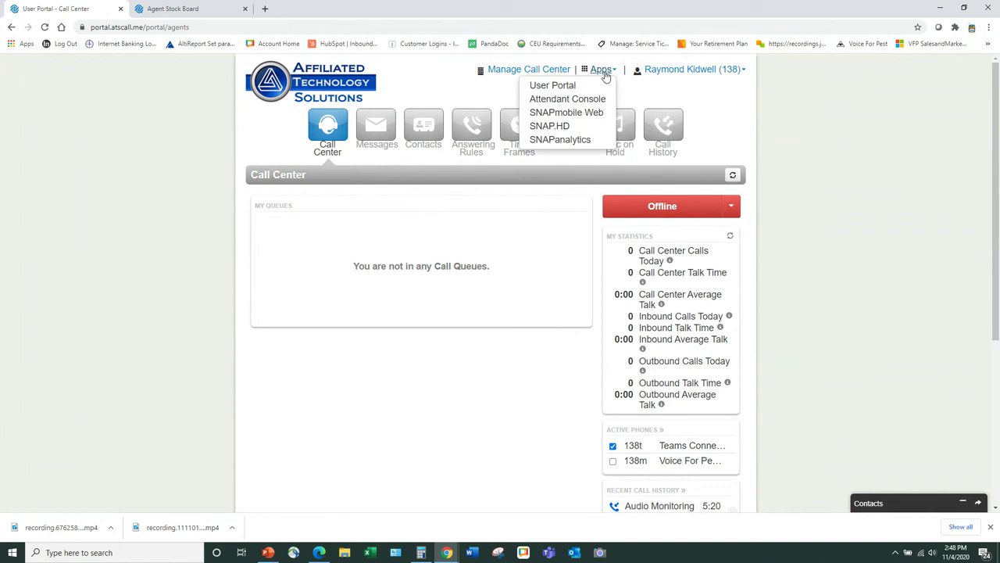
pyautogui.click(562, 113)
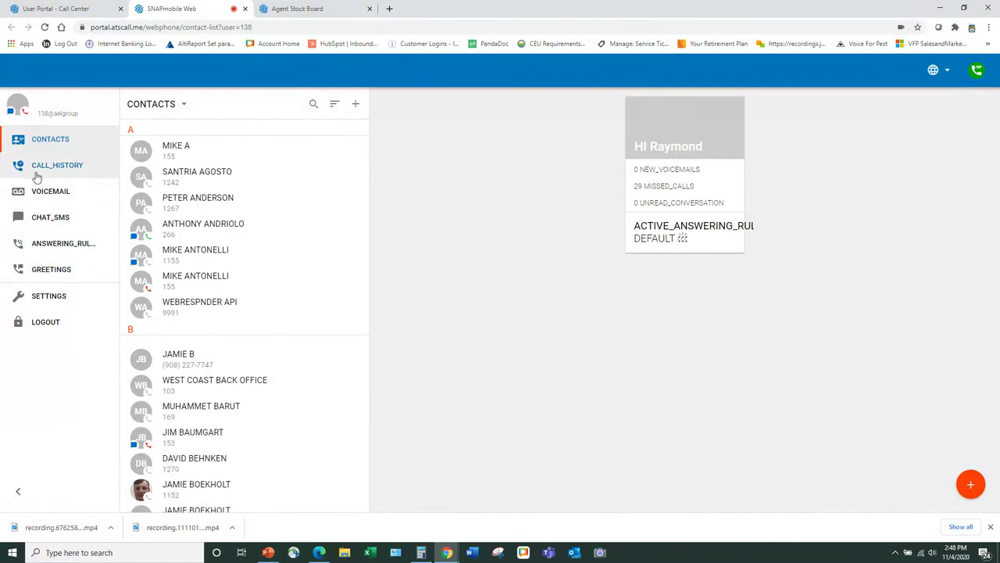
pyautogui.moveTo(969, 485)
pyautogui.click(971, 453)
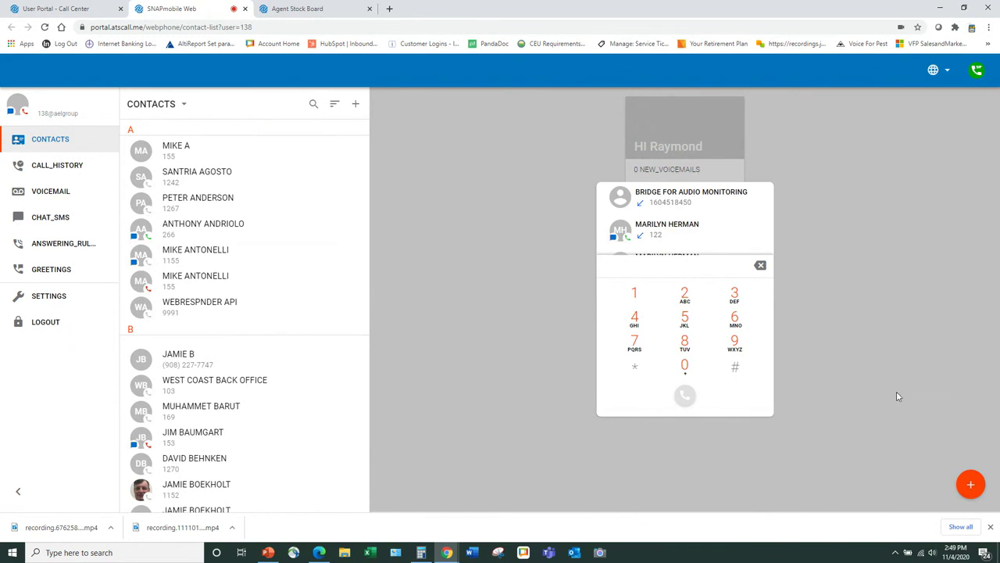
pyautogui.click(895, 469)
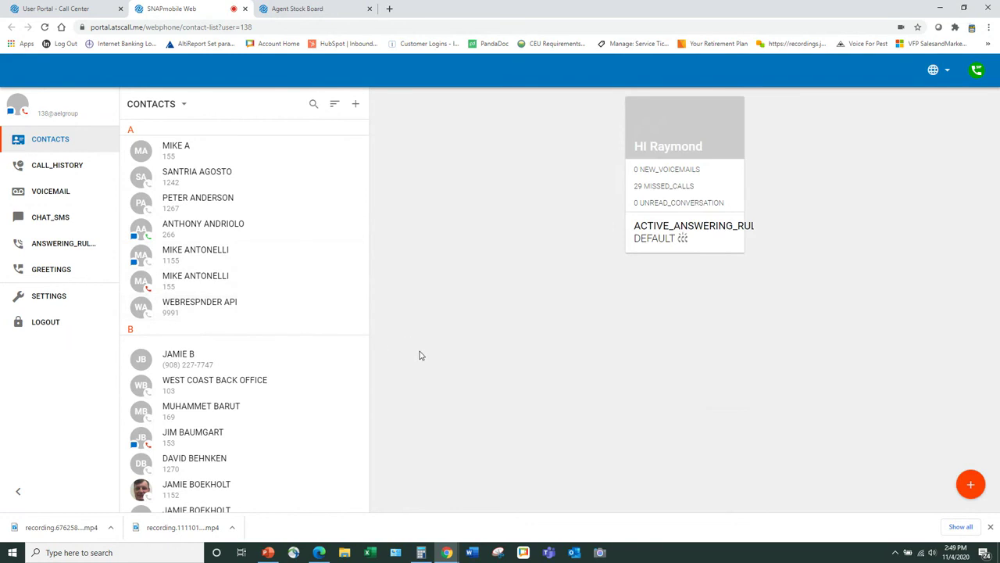
# - Look over the SNAPmobile Web contacts and their presence markers, and view the available Apps back in the User Portal
pyautogui.scroll(-4, 272, 266)
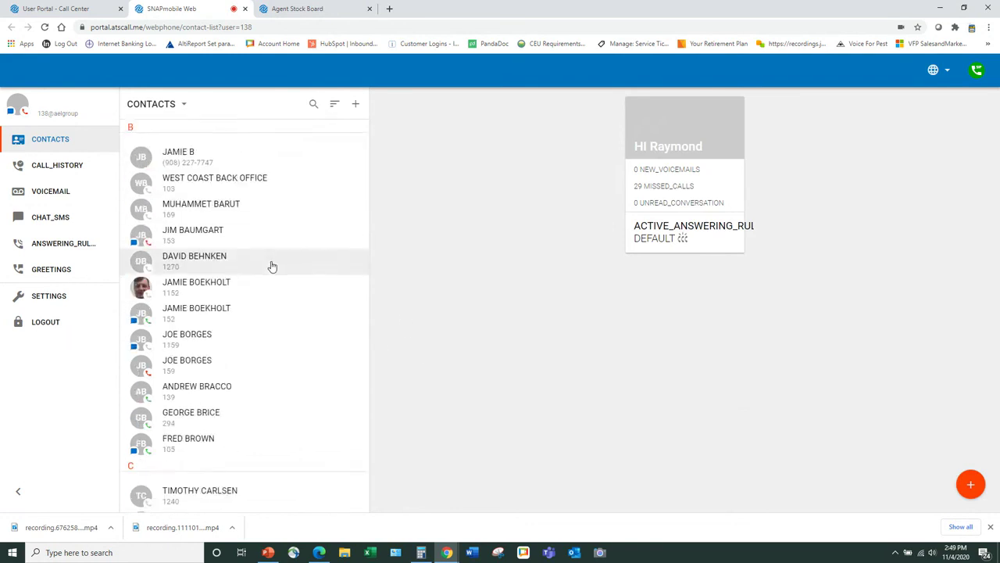
pyautogui.scroll(-1, 273, 266)
pyautogui.scroll(3, 289, 380)
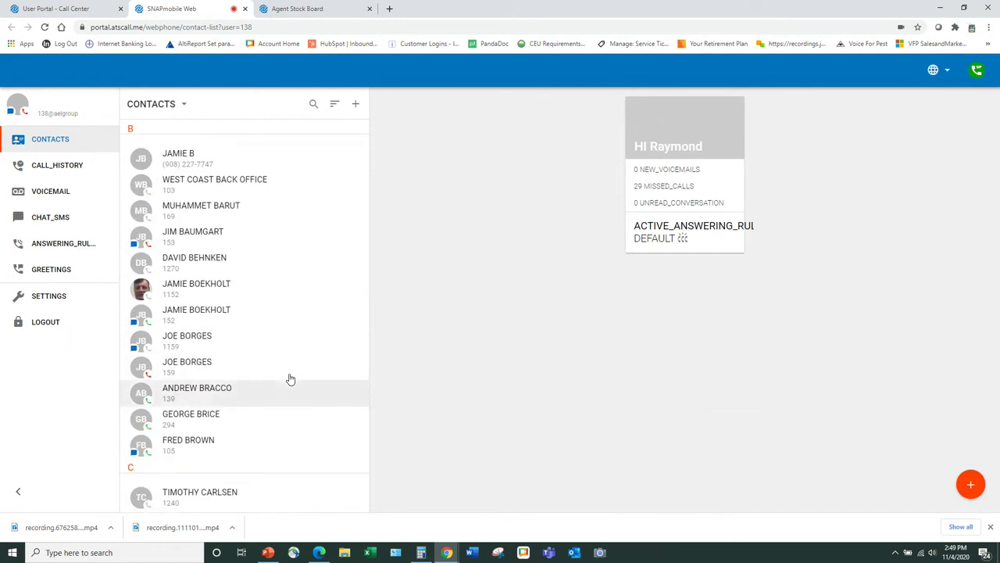
pyautogui.scroll(-1, 290, 380)
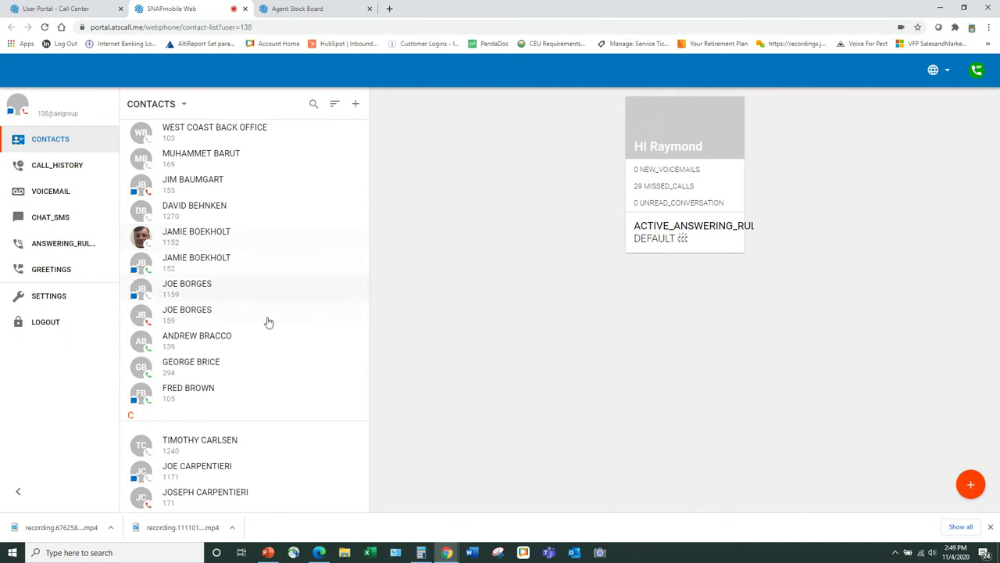
pyautogui.scroll(1, 300, 382)
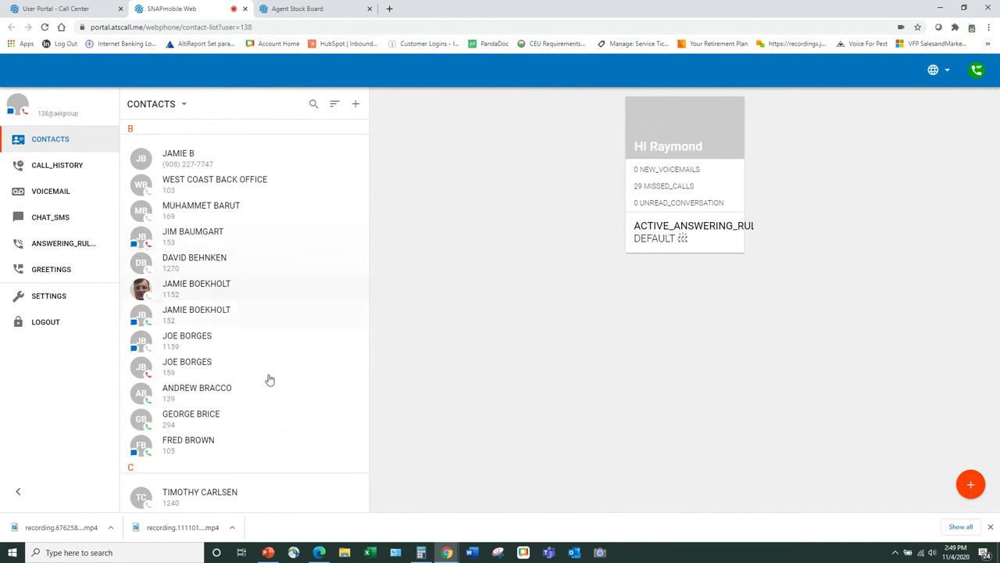
pyautogui.scroll(-2, 346, 386)
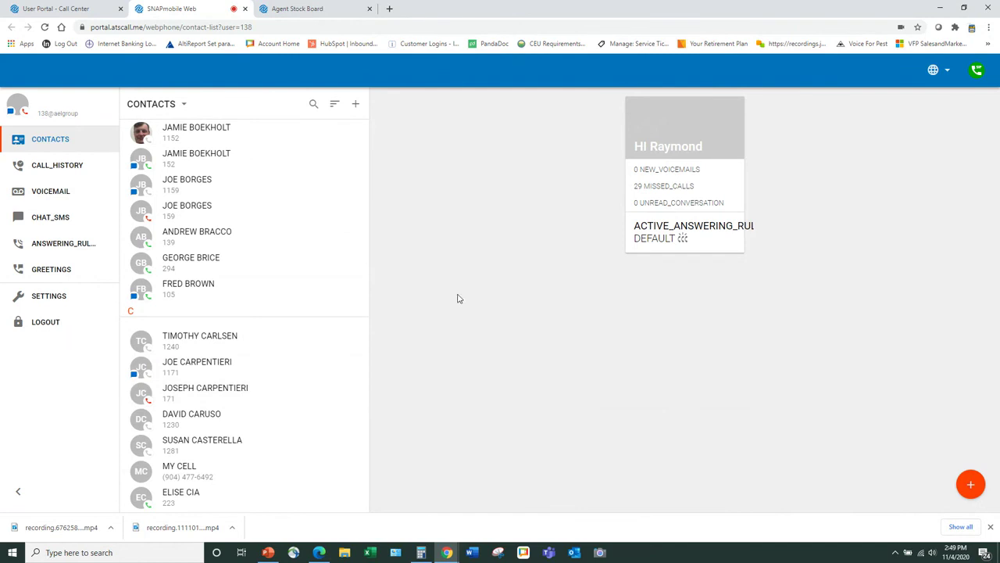
pyautogui.click(65, 10)
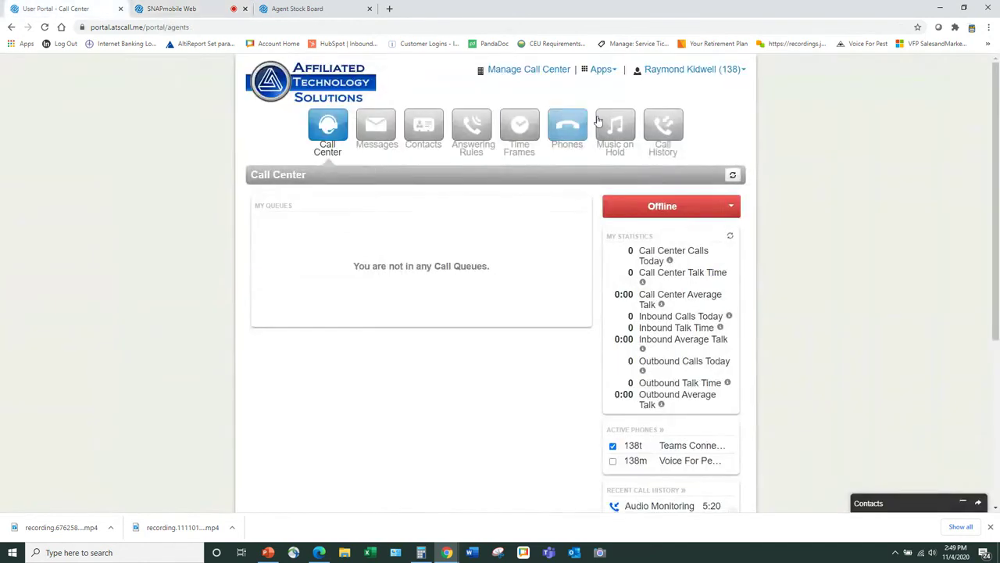
pyautogui.click(613, 72)
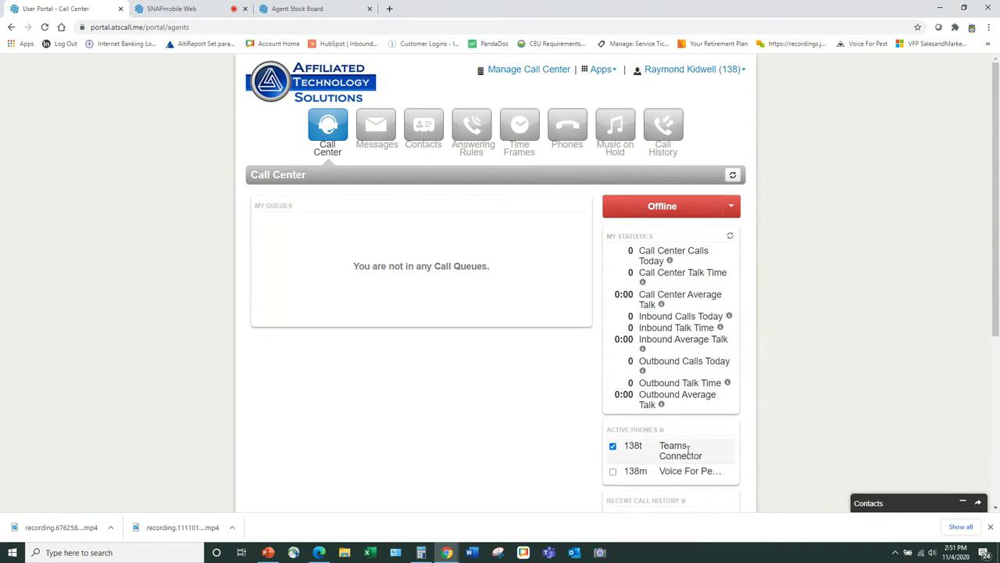
# - Switch to PowerPoint and start the Migration Webinar slide show from the current blank slide
pyautogui.click(268, 552)
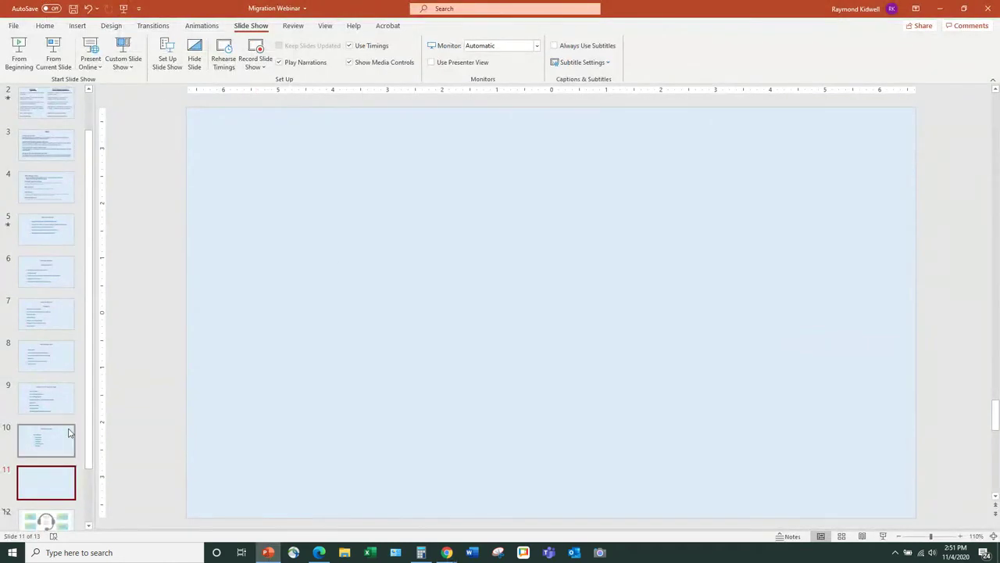
pyautogui.scroll(-1, 68, 429)
pyautogui.click(53, 53)
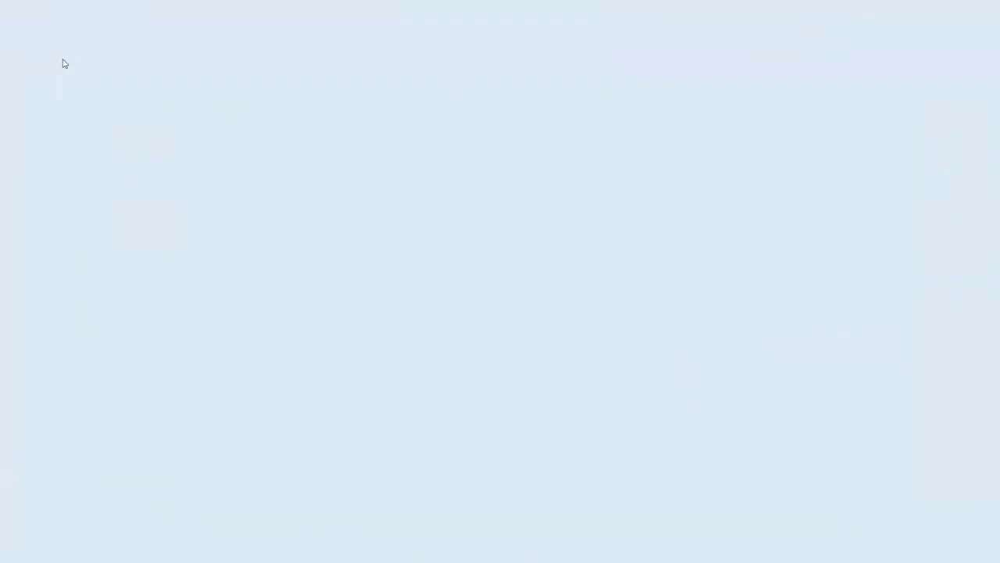